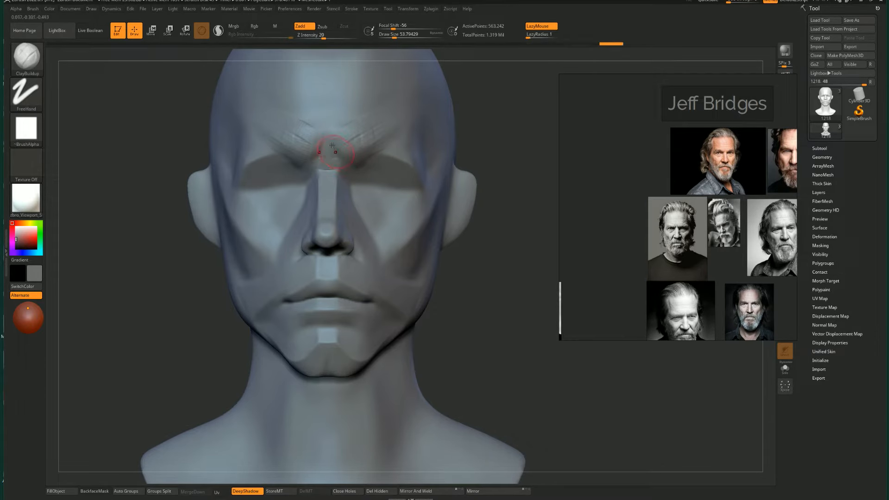
Step: Undo the last stroke between the brows and work clay into the cheek beside the mouth with draw size about 77
{"action": "key", "text": "ctrl+z"}
{"action": "mouse_move", "coordinate": [115, 268]}
{"action": "left_mouse_down"}
{"action": "mouse_move", "coordinate": [154, 254]}
{"action": "mouse_move", "coordinate": [186, 261]}
{"action": "mouse_move", "coordinate": [200, 246]}
{"action": "mouse_move", "coordinate": [142, 261]}
{"action": "mouse_move", "coordinate": [162, 259]}
{"action": "left_mouse_up"}
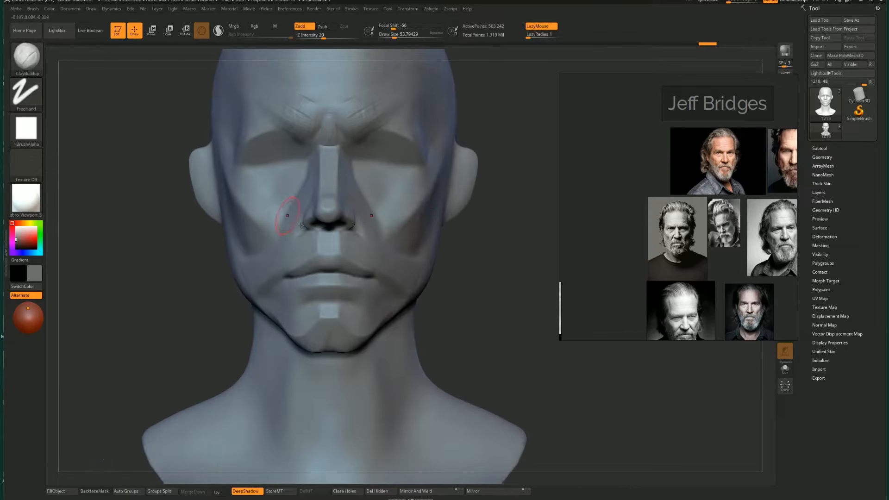
{"action": "right_click_drag", "start_coordinate": [258, 246], "coordinate": [282, 252]}
{"action": "key", "text": "s"}
{"action": "left_click_drag", "start_coordinate": [282, 252], "coordinate": [284, 252]}
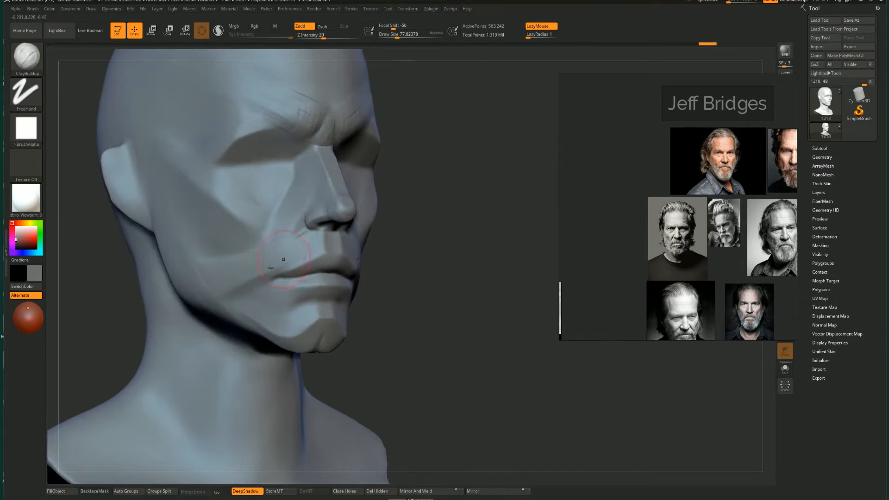
Step: Refine the fold beside the nose with a smaller brush and smooth it with draw size about 31
{"action": "left_click_drag", "start_coordinate": [435, 255], "coordinate": [371, 244]}
{"action": "key", "text": "s"}
{"action": "left_click_drag", "start_coordinate": [303, 239], "coordinate": [315, 241]}
{"action": "key", "text": "shift"}
{"action": "right_click_drag", "start_coordinate": [315, 240], "coordinate": [284, 228], "text": "shift"}
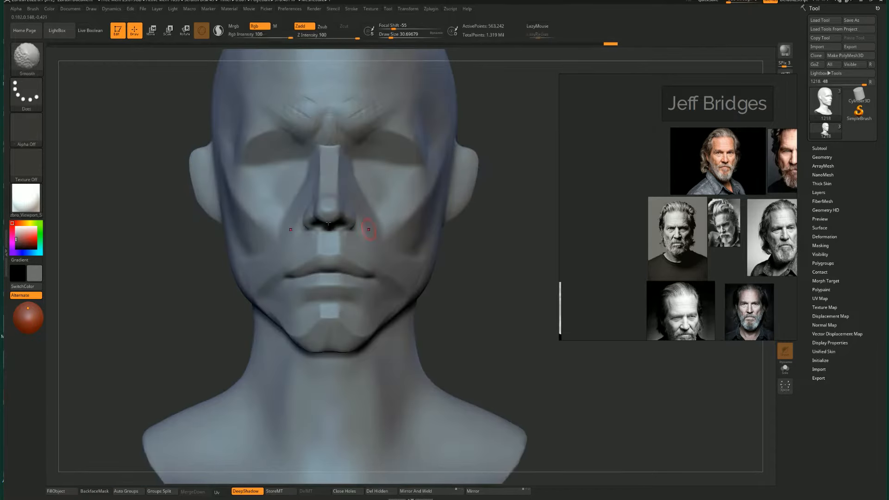
{"action": "mouse_move", "coordinate": [163, 278]}
{"action": "left_mouse_down", "text": "alt"}
{"action": "mouse_move", "coordinate": [159, 298]}
{"action": "mouse_move", "coordinate": [155, 273]}
{"action": "mouse_move", "coordinate": [190, 288]}
{"action": "mouse_move", "coordinate": [171, 294]}
{"action": "left_mouse_up", "text": "alt"}
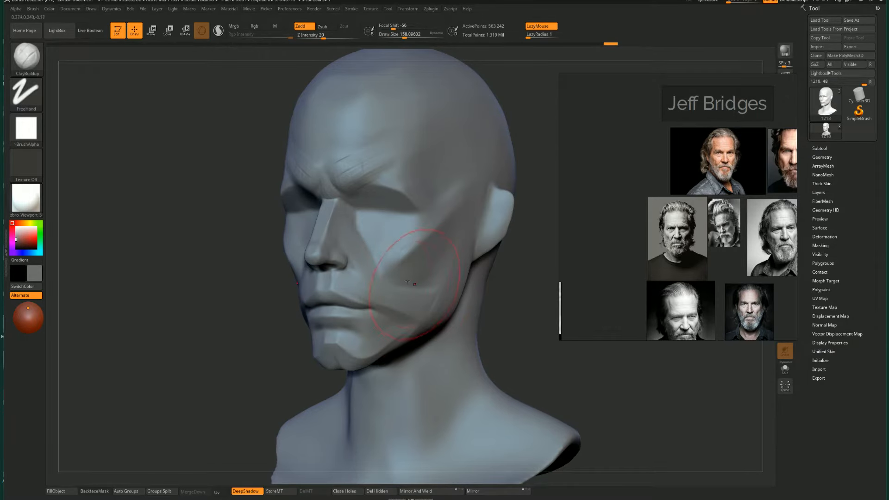
Step: Pull the lower cheek and jawline outward and downward with the Move brush at draw size about 158
{"action": "key", "text": "b"}
{"action": "key", "text": "m"}
{"action": "key", "text": "v"}
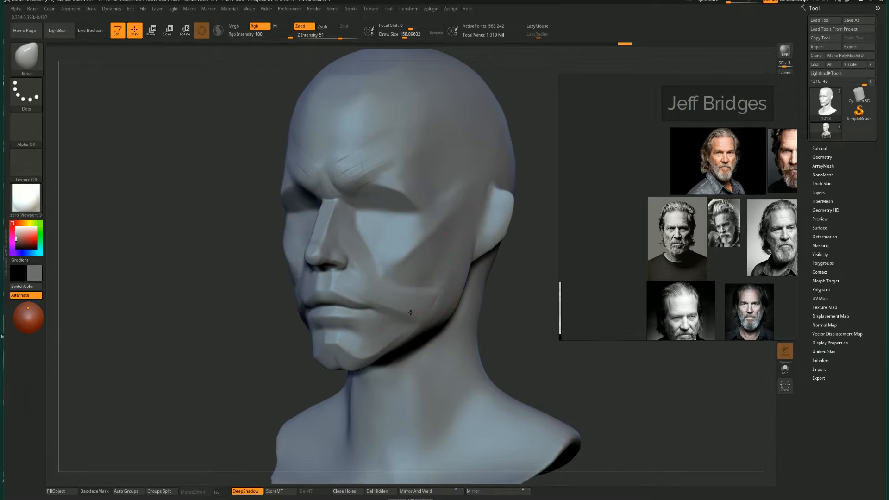
{"action": "left_click_drag", "start_coordinate": [411, 312], "coordinate": [399, 334]}
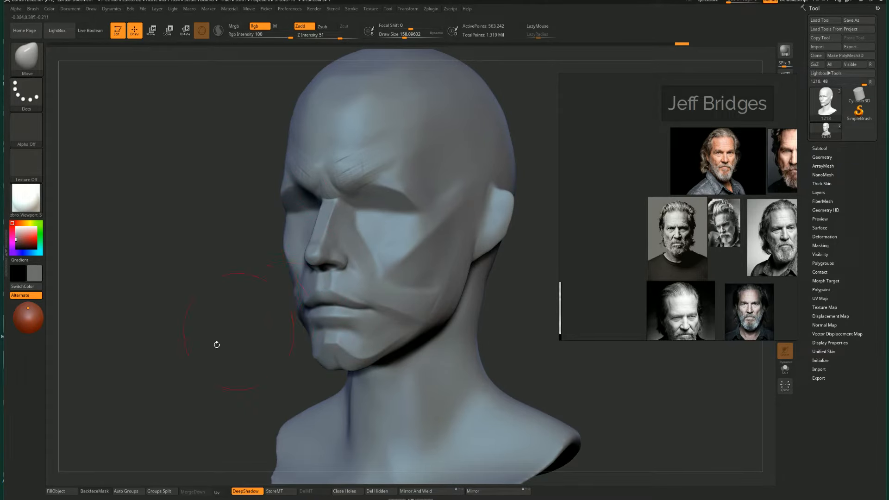
{"action": "mouse_move", "coordinate": [222, 349]}
{"action": "left_mouse_down"}
{"action": "mouse_move", "coordinate": [202, 346]}
{"action": "mouse_move", "coordinate": [287, 319]}
{"action": "mouse_move", "coordinate": [385, 264]}
{"action": "left_mouse_up"}
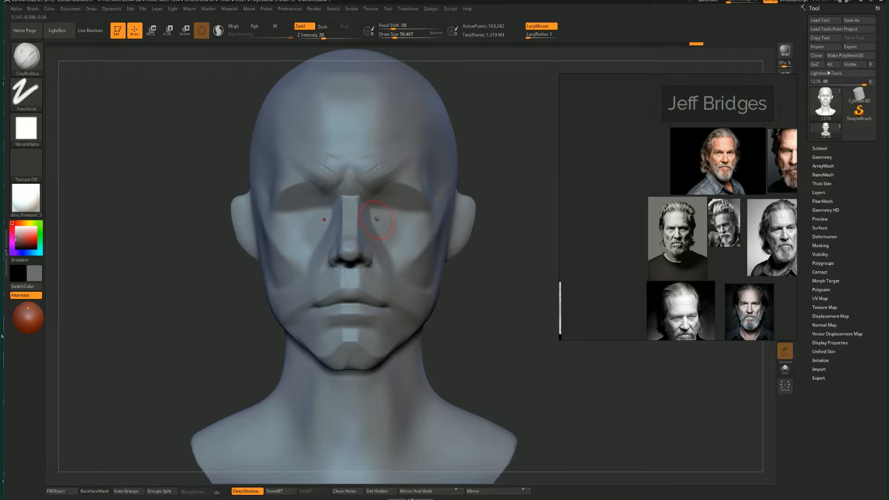
Step: Flatten the temples and the sides of the forehead with TrimDynamic at draw size about 120
{"action": "left_click_drag", "start_coordinate": [224, 282], "coordinate": [213, 294]}
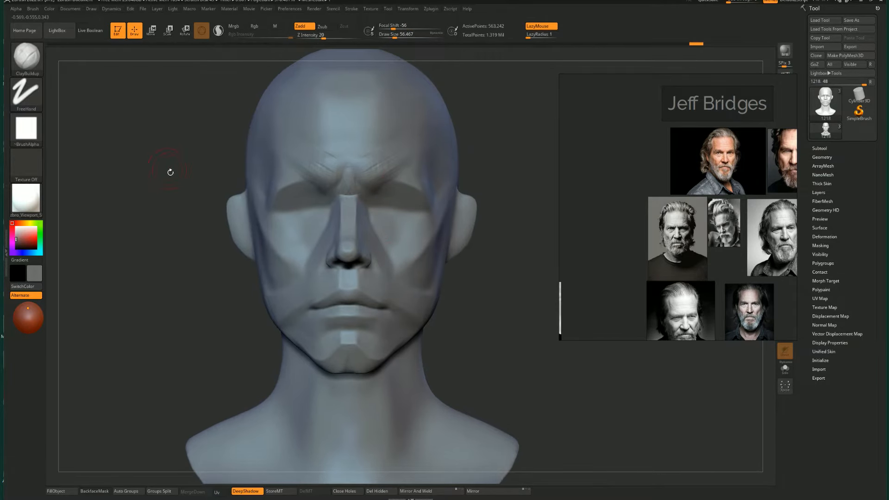
{"action": "left_click_drag", "start_coordinate": [169, 171], "coordinate": [190, 170]}
{"action": "mouse_move", "coordinate": [235, 87]}
{"action": "left_mouse_down", "text": "ctrl"}
{"action": "mouse_move", "coordinate": [264, 99]}
{"action": "mouse_move", "coordinate": [456, 353]}
{"action": "left_mouse_up", "text": "ctrl"}
{"action": "left_click_drag", "start_coordinate": [232, 301], "coordinate": [167, 238], "text": "ctrl"}
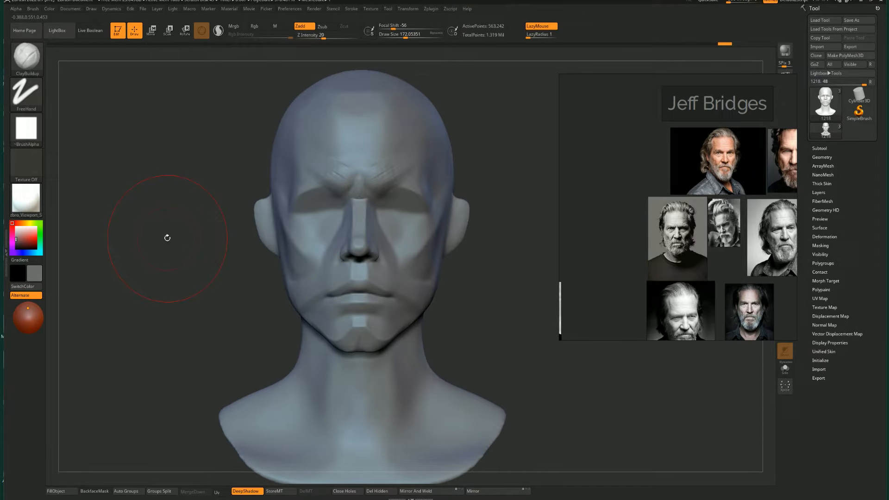
{"action": "left_click_drag", "start_coordinate": [189, 318], "coordinate": [172, 324]}
{"action": "key", "text": "s"}
{"action": "left_click_drag", "start_coordinate": [324, 209], "coordinate": [305, 208]}
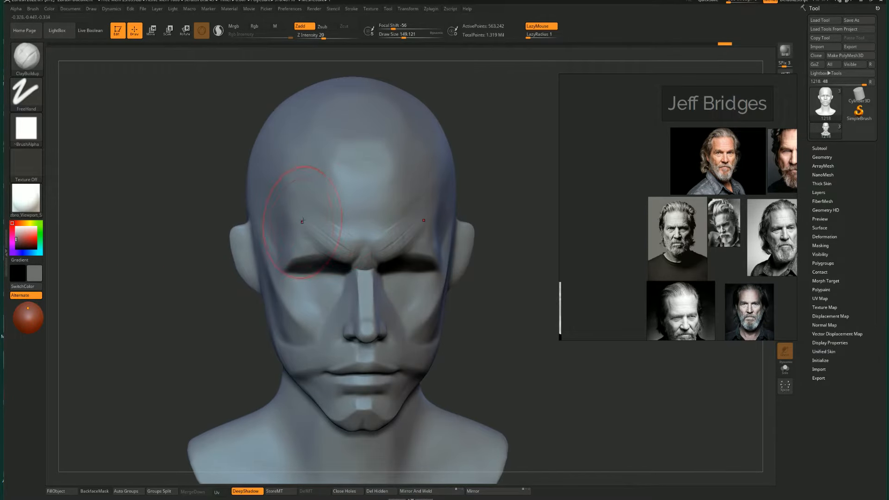
{"action": "key", "text": "b"}
{"action": "key", "text": "t"}
{"action": "key", "text": "d"}
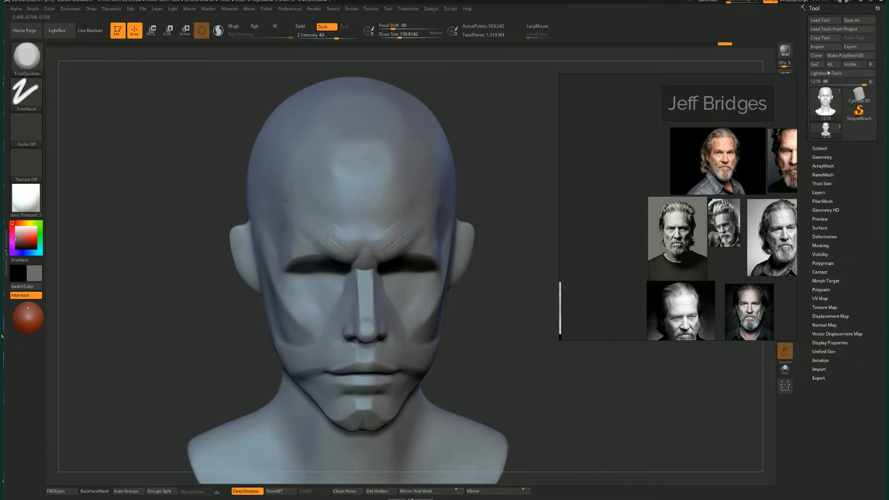
{"action": "key", "text": "]"}
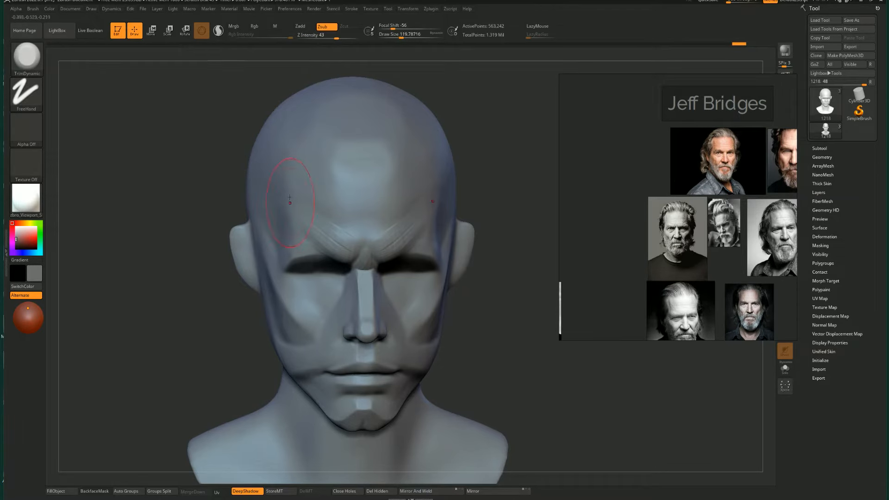
{"action": "left_click_drag", "start_coordinate": [288, 222], "coordinate": [284, 171]}
{"action": "mouse_move", "coordinate": [292, 224]}
{"action": "left_mouse_down"}
{"action": "mouse_move", "coordinate": [287, 188]}
{"action": "mouse_move", "coordinate": [273, 173]}
{"action": "left_mouse_up"}
{"action": "mouse_move", "coordinate": [311, 209]}
{"action": "left_mouse_down"}
{"action": "mouse_move", "coordinate": [299, 181]}
{"action": "mouse_move", "coordinate": [263, 179]}
{"action": "mouse_move", "coordinate": [308, 189]}
{"action": "left_mouse_up"}
Step: Smooth the forehead and the creases above the eyebrows
{"action": "mouse_move", "coordinate": [179, 199]}
{"action": "left_mouse_down"}
{"action": "mouse_move", "coordinate": [431, 197]}
{"action": "mouse_move", "coordinate": [381, 212]}
{"action": "mouse_move", "coordinate": [406, 202]}
{"action": "left_mouse_up"}
{"action": "left_click_drag", "start_coordinate": [226, 240], "coordinate": [162, 250], "text": "shift"}
{"action": "mouse_move", "coordinate": [195, 276]}
{"action": "left_mouse_down", "text": "alt"}
{"action": "mouse_move", "coordinate": [195, 228]}
{"action": "mouse_move", "coordinate": [185, 291]}
{"action": "left_mouse_up", "text": "alt"}
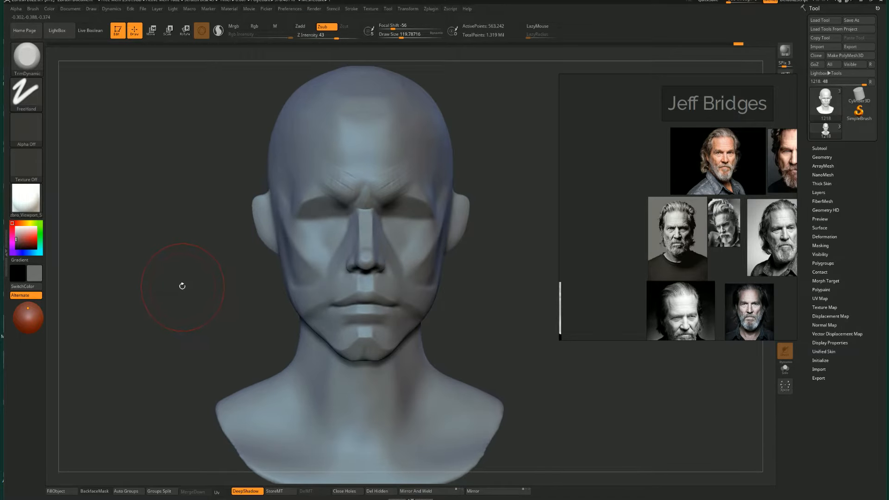
{"action": "left_click_drag", "start_coordinate": [182, 284], "coordinate": [179, 271]}
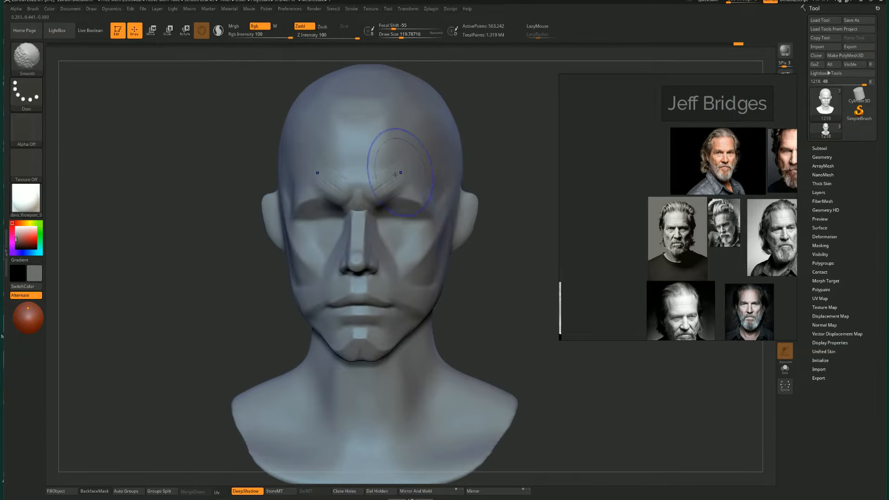
{"action": "left_click_drag", "start_coordinate": [397, 174], "coordinate": [391, 167], "text": "shift"}
{"action": "left_click_drag", "start_coordinate": [171, 276], "coordinate": [199, 274]}
{"action": "left_click_drag", "start_coordinate": [373, 173], "coordinate": [338, 143], "text": "shift"}
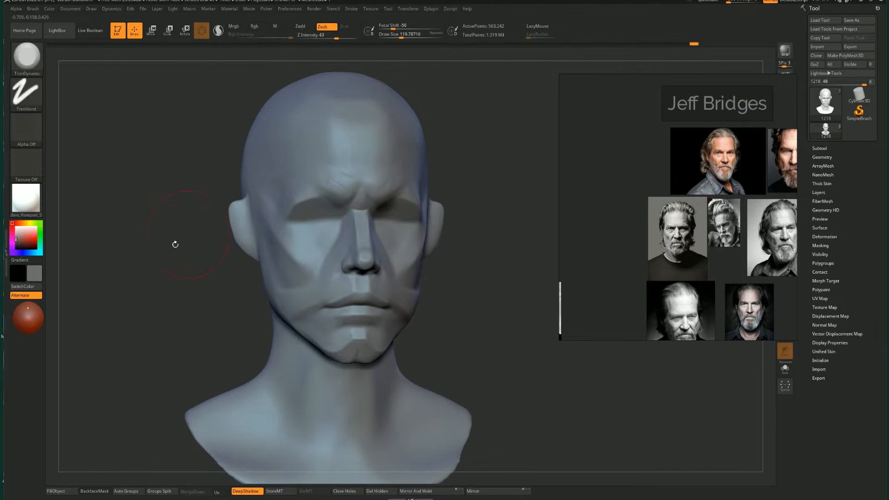
Step: Adjust the ear's shape in profile with the Move brush
{"action": "mouse_move", "coordinate": [175, 242]}
{"action": "left_mouse_down"}
{"action": "mouse_move", "coordinate": [133, 220]}
{"action": "mouse_move", "coordinate": [202, 204]}
{"action": "left_mouse_up"}
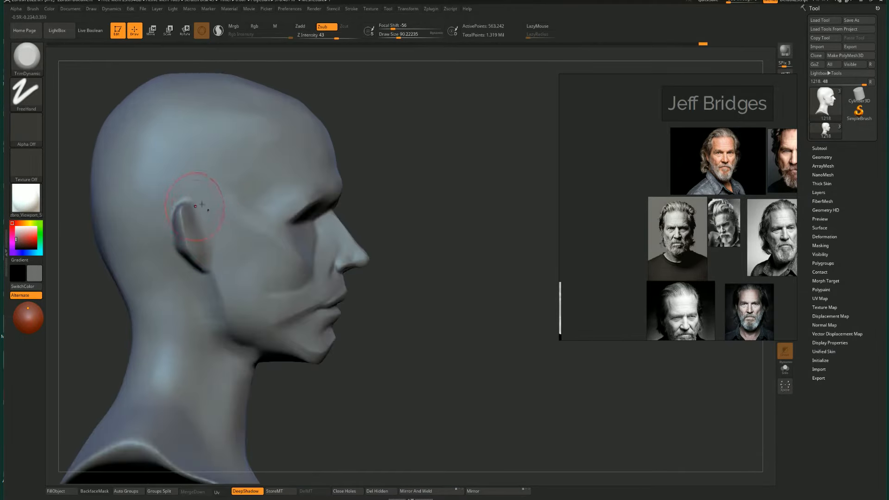
{"action": "mouse_move", "coordinate": [447, 192]}
{"action": "left_mouse_down", "text": "shift"}
{"action": "mouse_move", "coordinate": [472, 201]}
{"action": "mouse_move", "coordinate": [236, 271]}
{"action": "mouse_move", "coordinate": [197, 306]}
{"action": "mouse_move", "coordinate": [176, 305]}
{"action": "left_mouse_up", "text": "shift"}
{"action": "key", "text": "b"}
{"action": "key", "text": "m"}
{"action": "key", "text": "v"}
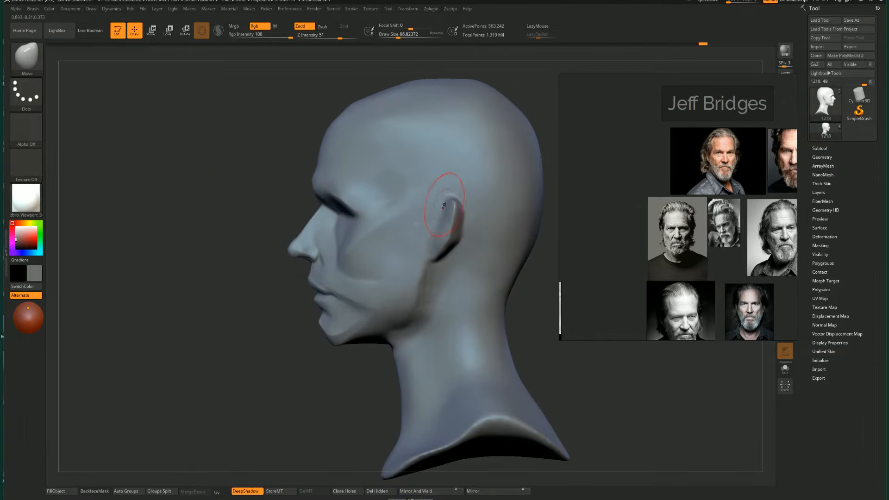
{"action": "key", "text": "s"}
{"action": "mouse_move", "coordinate": [445, 206]}
{"action": "left_mouse_down"}
{"action": "mouse_move", "coordinate": [425, 202]}
{"action": "mouse_move", "coordinate": [445, 210]}
{"action": "mouse_move", "coordinate": [448, 202]}
{"action": "mouse_move", "coordinate": [440, 228]}
{"action": "left_mouse_up"}
{"action": "key", "text": "s"}
Step: Flatten the outer face of the ear with TrimDynamic at draw size about 97
{"action": "key", "text": "b"}
{"action": "key", "text": "t"}
{"action": "key", "text": "d"}
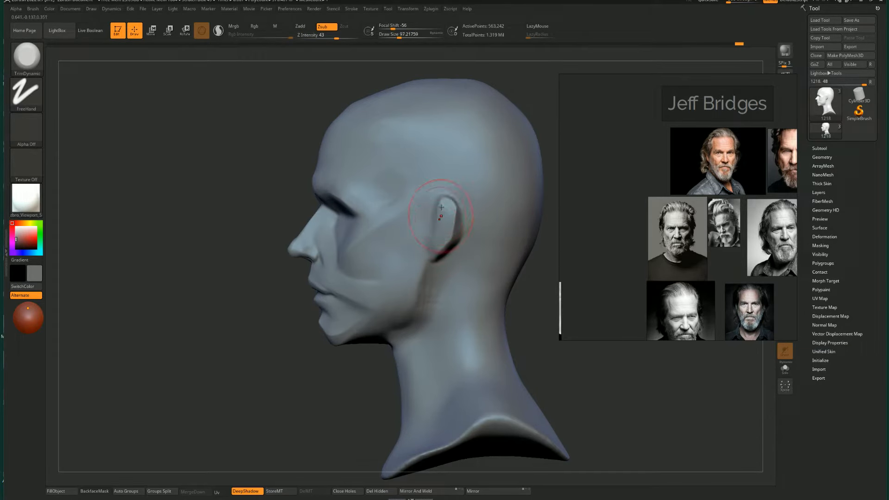
{"action": "left_click_drag", "start_coordinate": [251, 270], "coordinate": [403, 232], "text": "shift"}
Step: Polish the ear's outer surface with hPolish, and switch back to the Move brush
{"action": "key", "text": "b"}
{"action": "key", "text": "h"}
{"action": "key", "text": "p"}
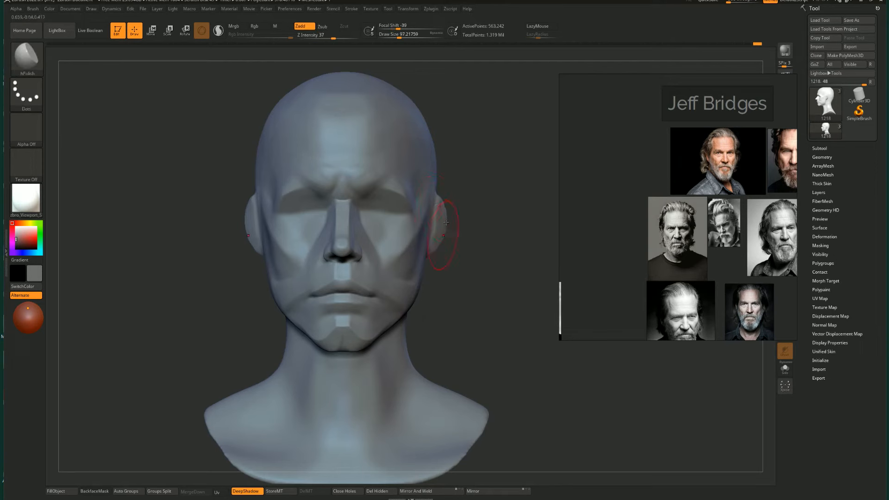
{"action": "key", "text": "s"}
{"action": "mouse_move", "coordinate": [441, 206]}
{"action": "left_mouse_down"}
{"action": "mouse_move", "coordinate": [455, 204]}
{"action": "mouse_move", "coordinate": [447, 228]}
{"action": "mouse_move", "coordinate": [453, 217]}
{"action": "mouse_move", "coordinate": [416, 216]}
{"action": "mouse_move", "coordinate": [447, 205]}
{"action": "left_mouse_up"}
{"action": "key", "text": "b"}
{"action": "key", "text": "m"}
{"action": "key", "text": "v"}
Step: Undo the last seven edits on the ears
{"action": "key", "text": "ctrl+z"}
{"action": "key", "text": "ctrl+z"}
{"action": "key", "text": "ctrl+z"}
{"action": "key", "text": "ctrl+z"}
{"action": "key", "text": "ctrl+z"}
{"action": "key", "text": "ctrl+z"}
{"action": "key", "text": "ctrl+z"}
Step: Pull the lower ear toward the jaw with the Move brush and flatten the ear's face with hPolish
{"action": "left_click_drag", "start_coordinate": [438, 239], "coordinate": [416, 262]}
{"action": "key", "text": "s"}
{"action": "mouse_move", "coordinate": [429, 215]}
{"action": "left_mouse_down"}
{"action": "mouse_move", "coordinate": [445, 211]}
{"action": "mouse_move", "coordinate": [426, 214]}
{"action": "left_mouse_up"}
{"action": "key", "text": "b"}
{"action": "key", "text": "h"}
{"action": "key", "text": "p"}
{"action": "key", "text": "s"}
{"action": "key", "text": "s"}
Step: Sculpt the inner area of the ear using the Standard brush with Alpha 01 at draw size about 41
{"action": "key", "text": "b"}
{"action": "key", "text": "s"}
{"action": "key", "text": "t"}
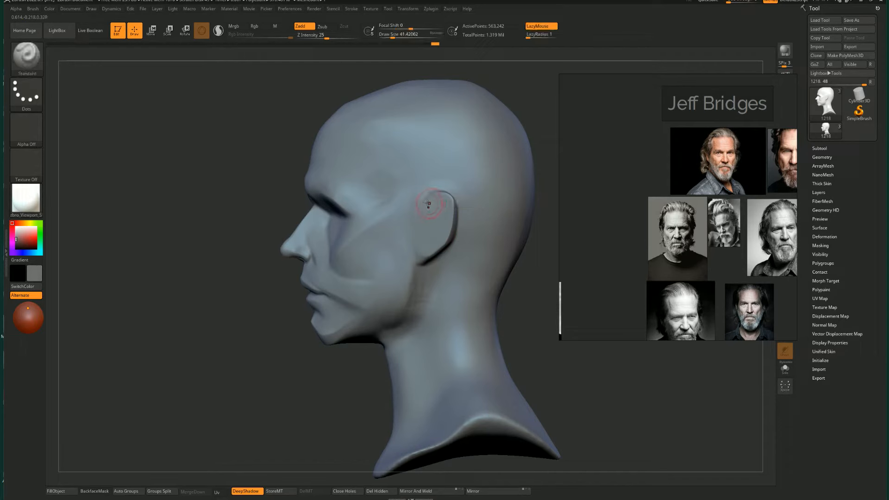
{"action": "left_click", "coordinate": [40, 125]}
{"action": "left_click", "coordinate": [119, 121]}
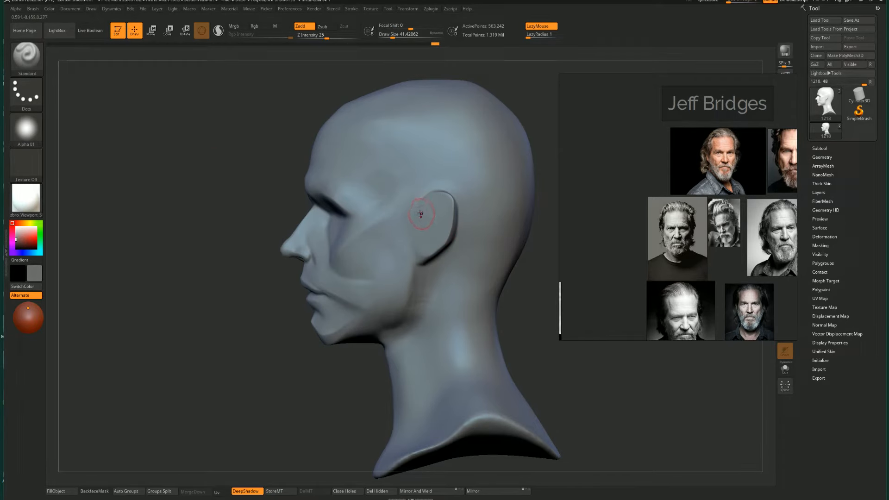
{"action": "left_click_drag", "start_coordinate": [434, 239], "coordinate": [427, 231]}
{"action": "key", "text": "shift"}
Step: Form the ear's inner bowl and folds with ClayBuildup at draw size about 35, and refine them with the Standard brush
{"action": "key", "text": "2"}
{"action": "key", "text": "1"}
{"action": "key", "text": "3"}
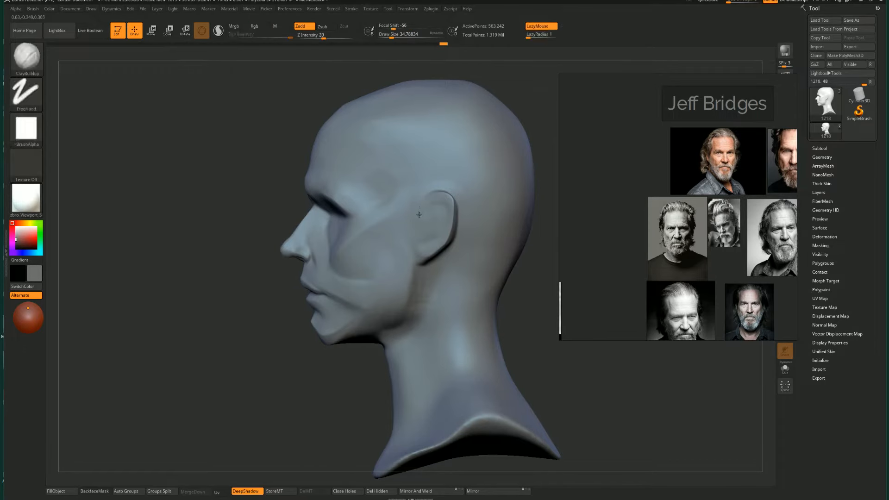
{"action": "mouse_move", "coordinate": [419, 215]}
{"action": "left_mouse_down"}
{"action": "mouse_move", "coordinate": [427, 209]}
{"action": "mouse_move", "coordinate": [427, 232]}
{"action": "mouse_move", "coordinate": [434, 213]}
{"action": "left_mouse_up"}
{"action": "key", "text": "1"}
{"action": "key", "text": "s"}
{"action": "left_click_drag", "start_coordinate": [429, 223], "coordinate": [436, 221]}
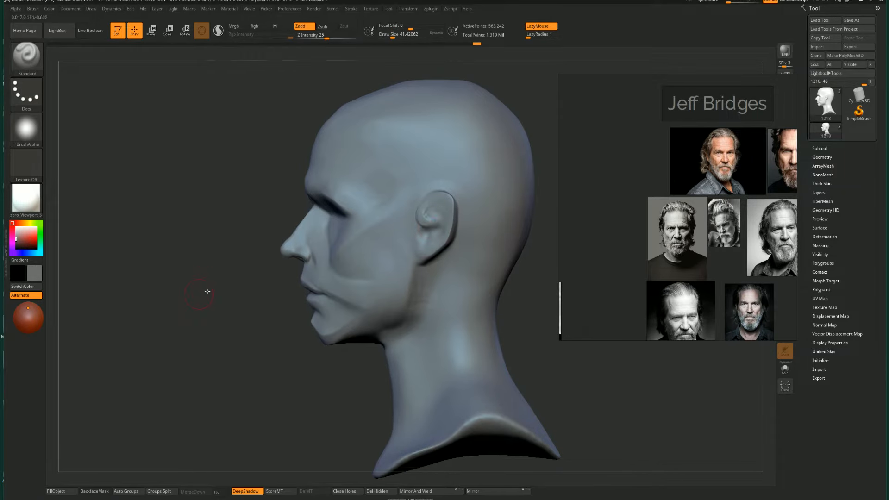
Step: Adjust how far the ears stand out from the head in front view with the Move brush
{"action": "mouse_move", "coordinate": [208, 291]}
{"action": "left_mouse_down", "text": "shift"}
{"action": "mouse_move", "coordinate": [420, 229]}
{"action": "mouse_move", "coordinate": [443, 209]}
{"action": "left_mouse_up", "text": "shift"}
{"action": "key", "text": "s"}
{"action": "key", "text": "s"}
{"action": "key", "text": "2"}
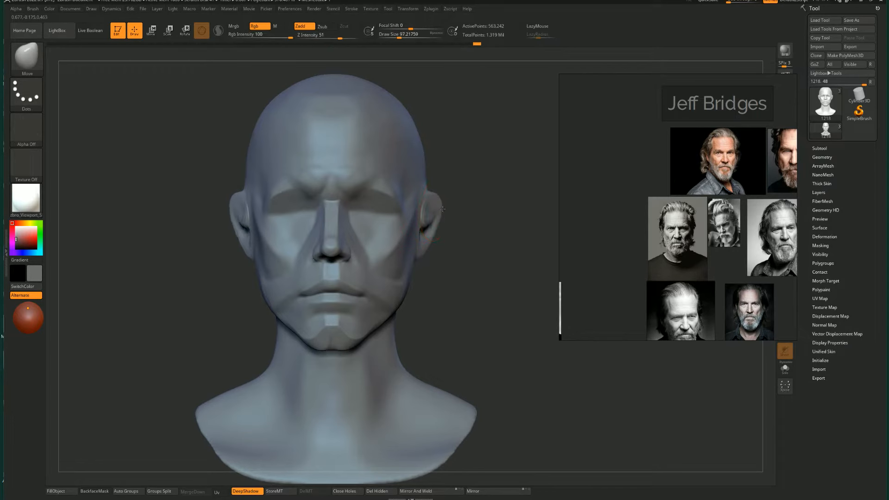
{"action": "key", "text": "s"}
{"action": "mouse_move", "coordinate": [524, 217]}
{"action": "left_mouse_down"}
{"action": "mouse_move", "coordinate": [421, 210]}
{"action": "mouse_move", "coordinate": [403, 235]}
{"action": "mouse_move", "coordinate": [412, 225]}
{"action": "left_mouse_up"}
Step: Refine the ear's relief with the Standard, ClayBuildup and Move brushes, and smooth the cheek in front of the ear
{"action": "key", "text": "1"}
{"action": "key", "text": "3"}
{"action": "key", "text": "s"}
{"action": "key", "text": "2"}
{"action": "mouse_move", "coordinate": [478, 222]}
{"action": "left_mouse_down", "text": "shift"}
{"action": "mouse_move", "coordinate": [426, 220]}
{"action": "mouse_move", "coordinate": [434, 214]}
{"action": "mouse_move", "coordinate": [377, 254]}
{"action": "left_mouse_up", "text": "shift"}
{"action": "key", "text": "s"}
{"action": "key", "text": "1"}
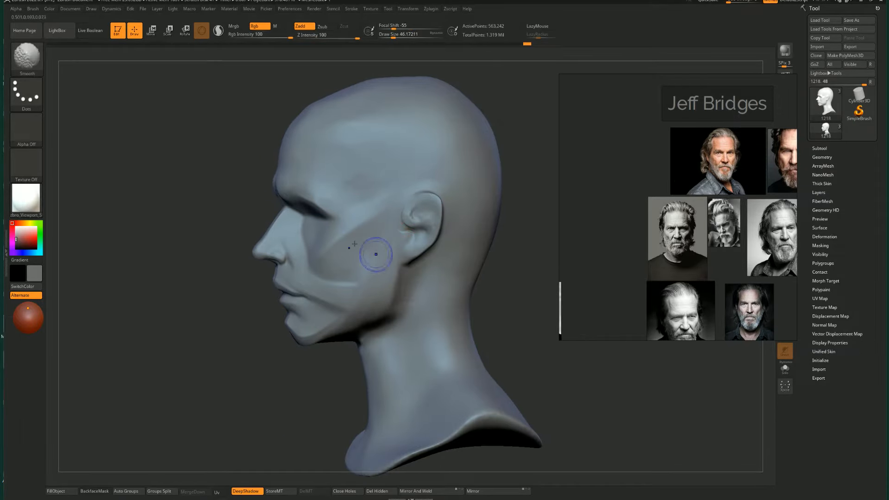
Step: Push the jaw corners below the ears inward from the back view with the Move brush
{"action": "key", "text": "s"}
{"action": "left_click_drag", "start_coordinate": [407, 289], "coordinate": [411, 289]}
{"action": "mouse_move", "coordinate": [310, 359]}
{"action": "left_mouse_down"}
{"action": "mouse_move", "coordinate": [195, 359]}
{"action": "mouse_move", "coordinate": [251, 345]}
{"action": "left_mouse_up"}
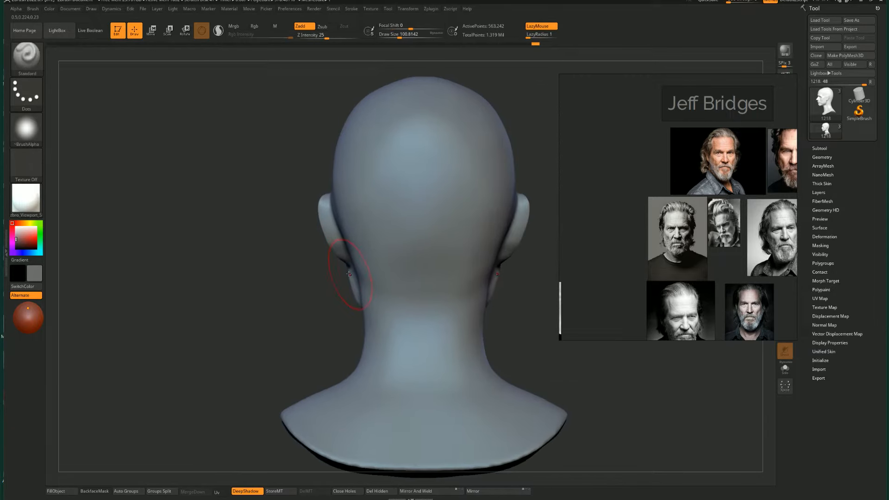
{"action": "key", "text": "2"}
{"action": "mouse_move", "coordinate": [349, 273]}
{"action": "left_mouse_down"}
{"action": "mouse_move", "coordinate": [369, 284]}
{"action": "mouse_move", "coordinate": [356, 285]}
{"action": "left_mouse_up"}
{"action": "key", "text": "s"}
{"action": "key", "text": "s"}
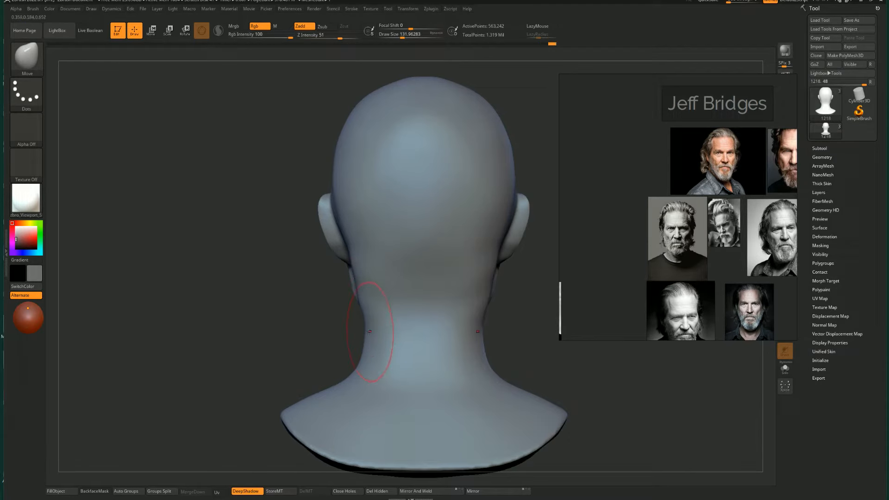
Step: Widen the neck on both sides with the Move brush, using draw sizes of about 120 to 132
{"action": "left_click_drag", "start_coordinate": [367, 330], "coordinate": [355, 332]}
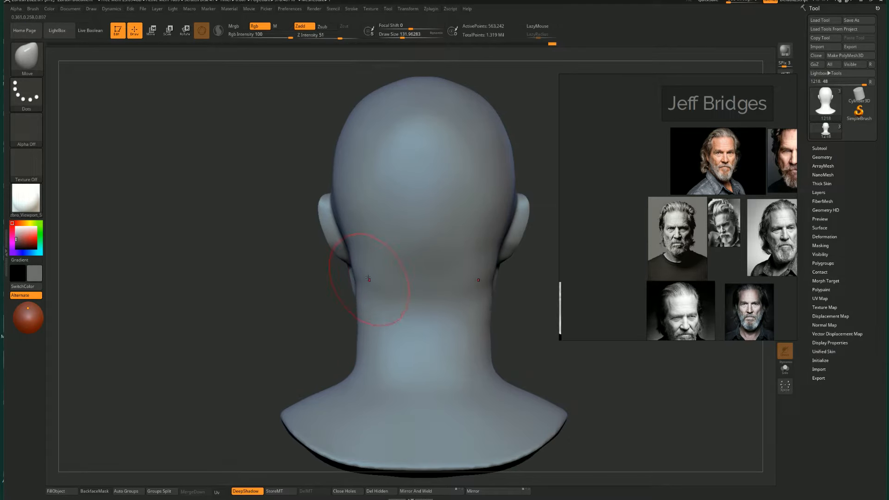
{"action": "mouse_move", "coordinate": [280, 315]}
{"action": "left_mouse_down"}
{"action": "mouse_move", "coordinate": [379, 350]}
{"action": "mouse_move", "coordinate": [430, 303]}
{"action": "mouse_move", "coordinate": [364, 357]}
{"action": "left_mouse_up"}
{"action": "mouse_move", "coordinate": [327, 352]}
{"action": "left_mouse_down"}
{"action": "mouse_move", "coordinate": [396, 349]}
{"action": "mouse_move", "coordinate": [373, 367]}
{"action": "left_mouse_up"}
{"action": "left_click_drag", "start_coordinate": [429, 341], "coordinate": [467, 348], "text": "alt"}
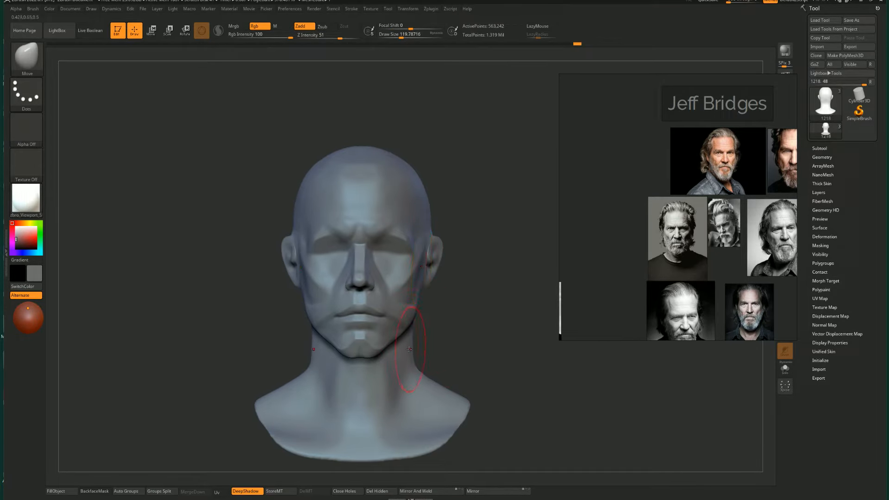
{"action": "left_click_drag", "start_coordinate": [448, 339], "coordinate": [459, 335], "text": "alt"}
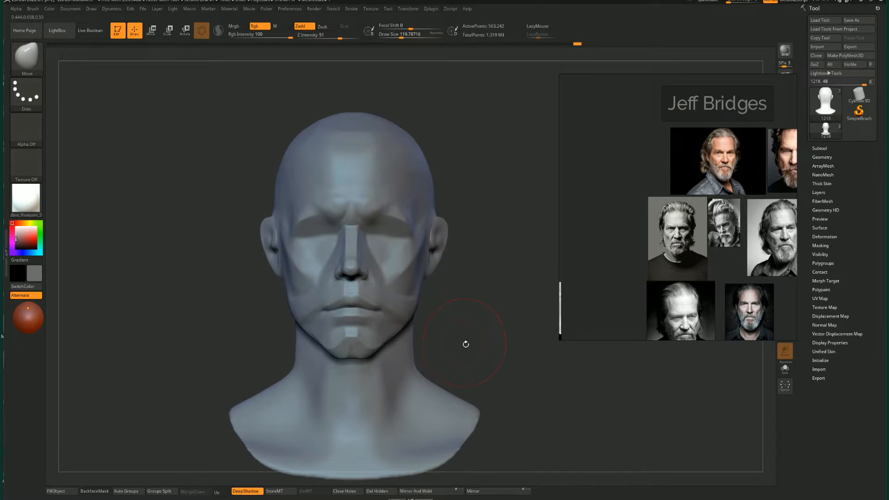
Step: Reshape the brow edge above the eye socket with the Move brush at draw size about 51
{"action": "left_click_drag", "start_coordinate": [185, 317], "coordinate": [215, 287], "text": "alt"}
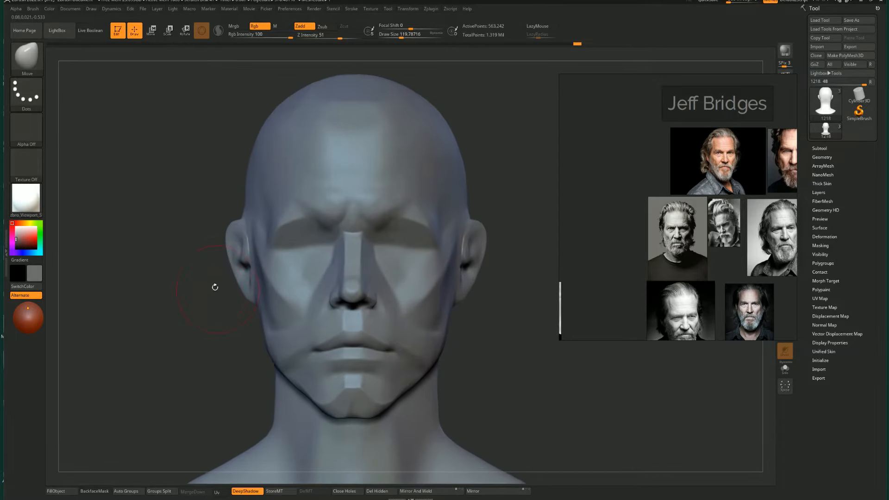
{"action": "mouse_move", "coordinate": [177, 324]}
{"action": "left_mouse_down"}
{"action": "mouse_move", "coordinate": [162, 312]}
{"action": "mouse_move", "coordinate": [200, 324]}
{"action": "left_mouse_up"}
{"action": "key", "text": "s"}
{"action": "left_click_drag", "start_coordinate": [341, 252], "coordinate": [365, 240]}
{"action": "key", "text": "s"}
{"action": "key", "text": "s"}
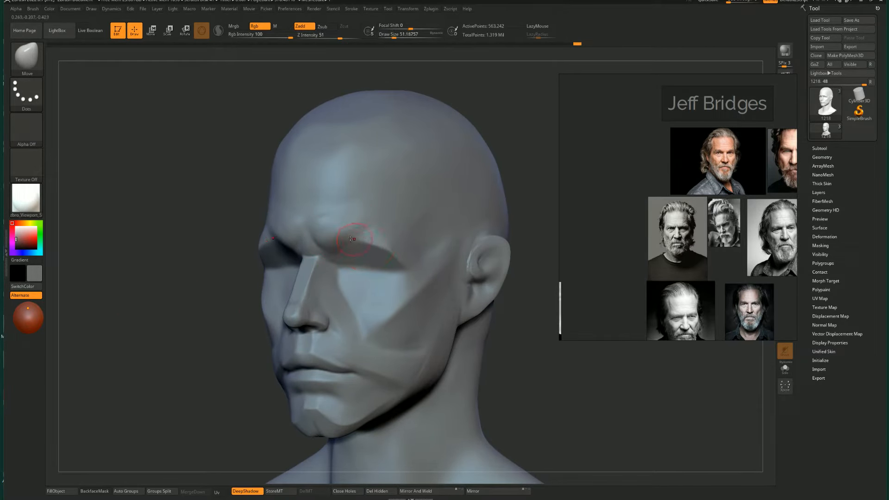
Step: Build up the outer brow and the upper eyelid hood with the ClayBuildup brush
{"action": "key", "text": "b"}
{"action": "key", "text": "c"}
{"action": "key", "text": "b"}
{"action": "left_click_drag", "start_coordinate": [320, 220], "coordinate": [343, 209]}
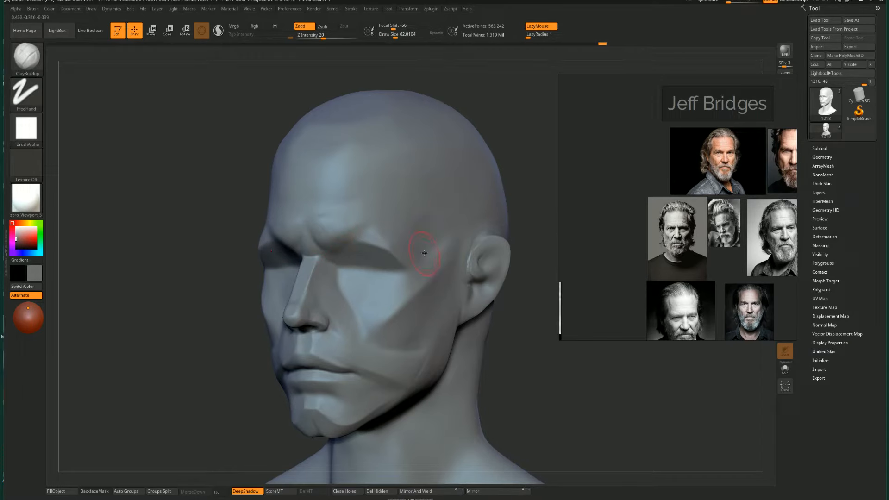
{"action": "key", "text": "s"}
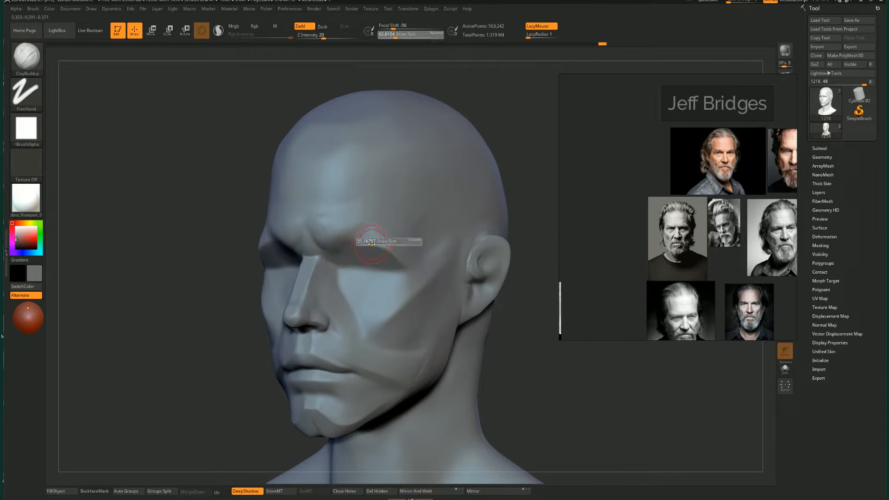
{"action": "mouse_move", "coordinate": [374, 242]}
{"action": "left_mouse_down"}
{"action": "mouse_move", "coordinate": [332, 234]}
{"action": "mouse_move", "coordinate": [378, 246]}
{"action": "mouse_move", "coordinate": [375, 231]}
{"action": "mouse_move", "coordinate": [395, 251]}
{"action": "mouse_move", "coordinate": [377, 245]}
{"action": "mouse_move", "coordinate": [394, 242]}
{"action": "left_mouse_up"}
{"action": "key", "text": "s"}
Step: Flatten the built-up outer brow and upper eyelid hood with the TrimDynamic brush at draw size about 68
{"action": "key", "text": "b"}
{"action": "key", "text": "t"}
{"action": "key", "text": "d"}
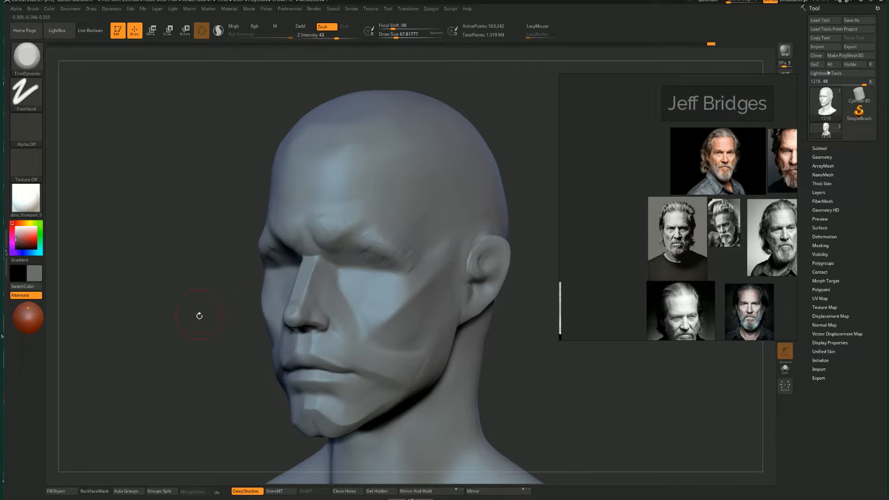
Step: Build up the cheek plane below the eye with the ClayBuildup brush at draw size about 83
{"action": "left_click_drag", "start_coordinate": [199, 315], "coordinate": [189, 265], "text": "alt"}
{"action": "key", "text": "s"}
{"action": "key", "text": "b"}
{"action": "key", "text": "c"}
{"action": "key", "text": "b"}
{"action": "left_click_drag", "start_coordinate": [391, 254], "coordinate": [387, 241]}
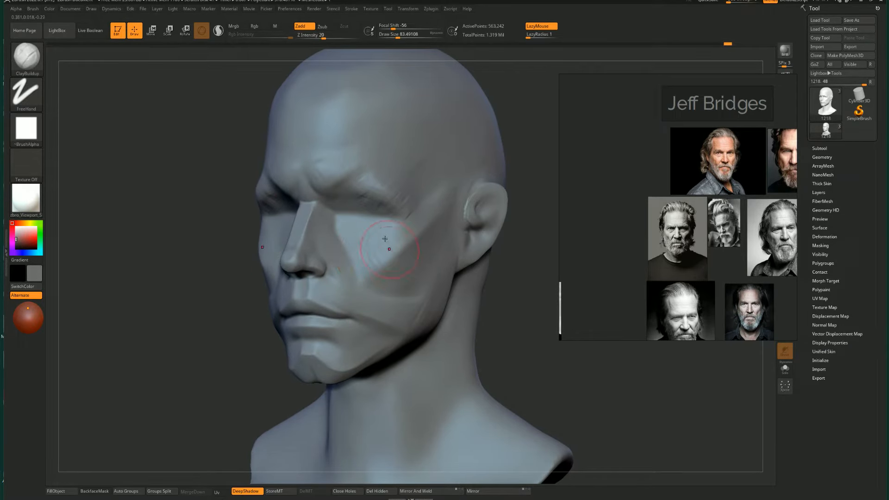
Step: Undo the last cheek stroke and flatten the cheekbone plane with the TrimDynamic brush at draw sizes of about 83 to 74
{"action": "key", "text": "b"}
{"action": "key", "text": "t"}
{"action": "key", "text": "d"}
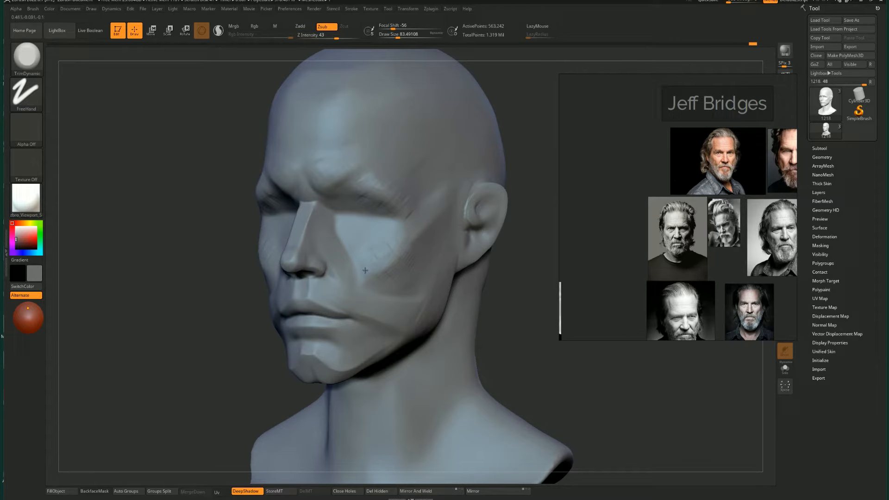
{"action": "key", "text": "ctrl+z"}
{"action": "mouse_move", "coordinate": [388, 257]}
{"action": "left_mouse_down"}
{"action": "mouse_move", "coordinate": [411, 228]}
{"action": "mouse_move", "coordinate": [360, 284]}
{"action": "left_mouse_up"}
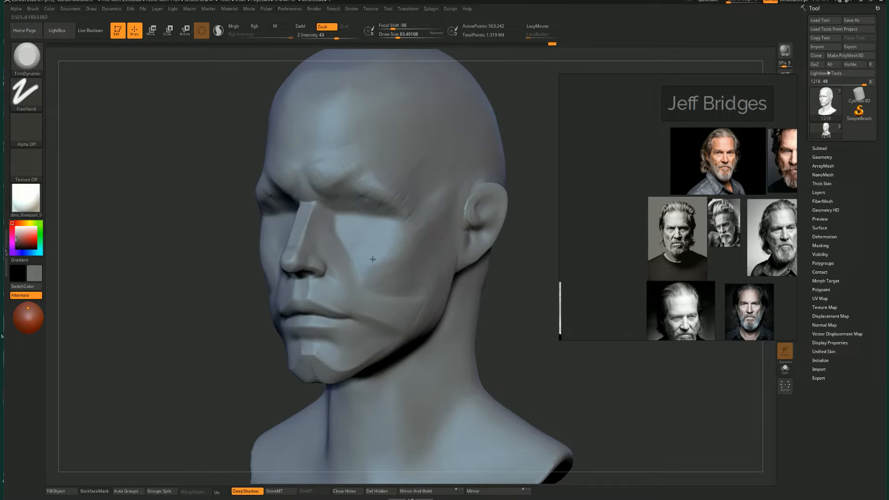
{"action": "left_click_drag", "start_coordinate": [222, 329], "coordinate": [205, 306]}
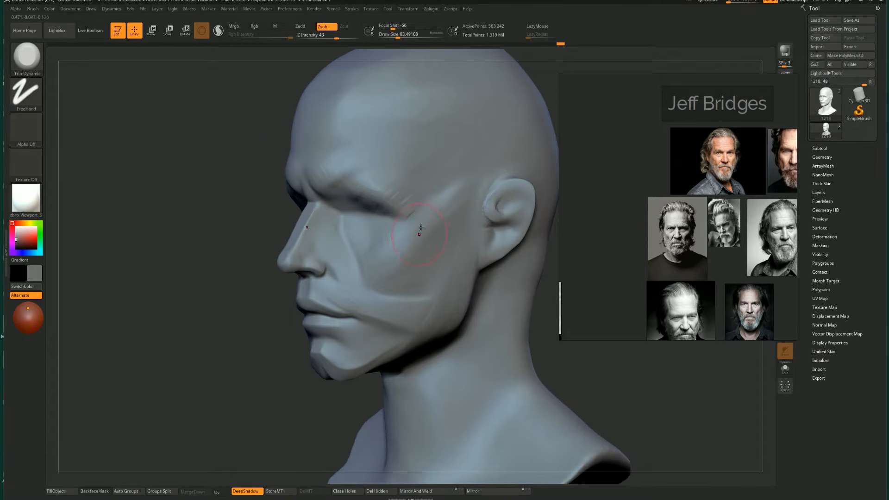
{"action": "key", "text": "["}
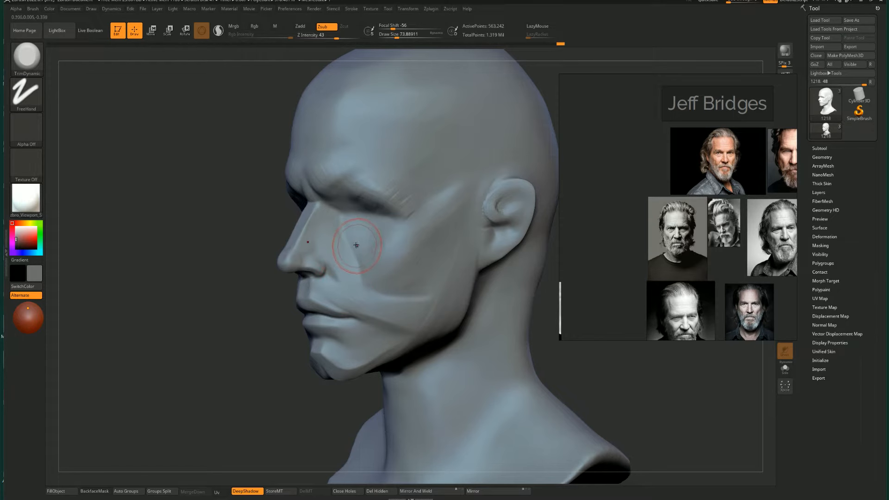
Step: Build up the inner cheek beside the nose and above the mouth corner with the ClayBuildup brush at draw sizes around 68 to 74
{"action": "key", "text": "["}
{"action": "key", "text": "b"}
{"action": "key", "text": "c"}
{"action": "key", "text": "b"}
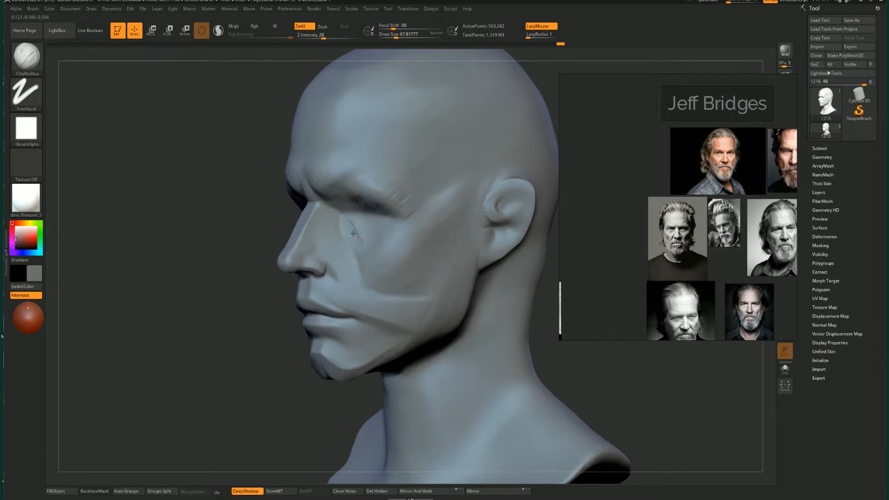
{"action": "mouse_move", "coordinate": [353, 233]}
{"action": "left_mouse_down"}
{"action": "mouse_move", "coordinate": [351, 209]}
{"action": "mouse_move", "coordinate": [366, 231]}
{"action": "mouse_move", "coordinate": [376, 217]}
{"action": "mouse_move", "coordinate": [343, 253]}
{"action": "mouse_move", "coordinate": [348, 239]}
{"action": "mouse_move", "coordinate": [345, 270]}
{"action": "left_mouse_up"}
{"action": "key", "text": "]"}
{"action": "key", "text": "]"}
{"action": "mouse_move", "coordinate": [328, 232]}
{"action": "left_mouse_down"}
{"action": "mouse_move", "coordinate": [352, 266]}
{"action": "mouse_move", "coordinate": [364, 255]}
{"action": "left_mouse_up"}
{"action": "key", "text": "["}
{"action": "key", "text": "["}
{"action": "key", "text": "]"}
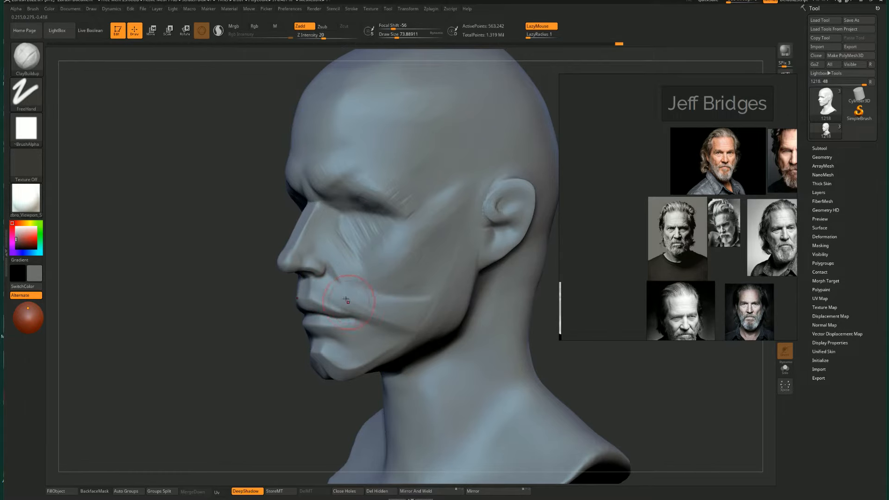
Step: Flatten the lower cheek with TrimDynamic at draw size about 74, and smooth the clay strokes beside the nose at size 112
{"action": "key", "text": "b"}
{"action": "key", "text": "t"}
{"action": "key", "text": "d"}
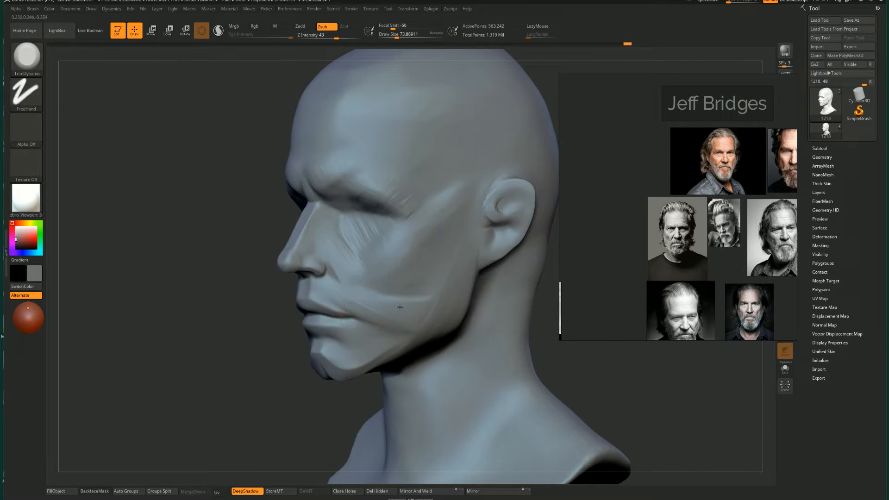
{"action": "left_click_drag", "start_coordinate": [400, 308], "coordinate": [409, 303]}
{"action": "left_click_drag", "start_coordinate": [246, 321], "coordinate": [319, 320], "text": "shift"}
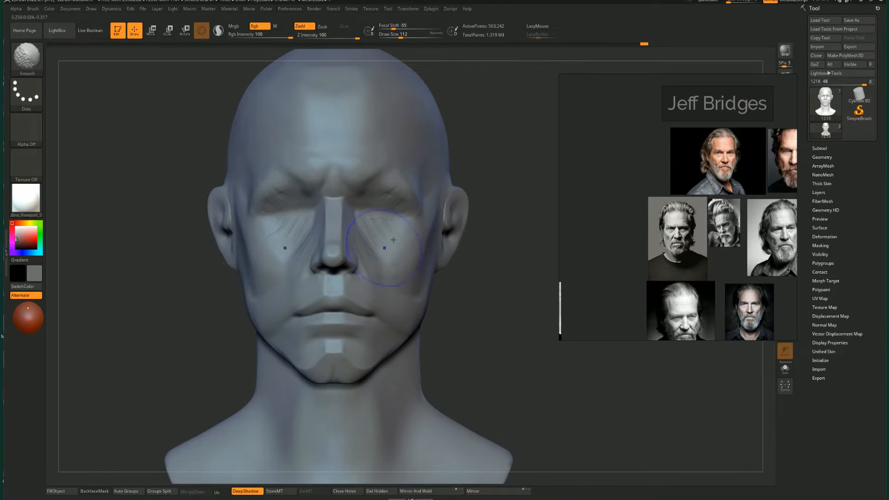
{"action": "mouse_move", "coordinate": [394, 239]}
{"action": "left_mouse_down", "text": "shift"}
{"action": "mouse_move", "coordinate": [383, 232]}
{"action": "mouse_move", "coordinate": [391, 187]}
{"action": "left_mouse_up", "text": "shift"}
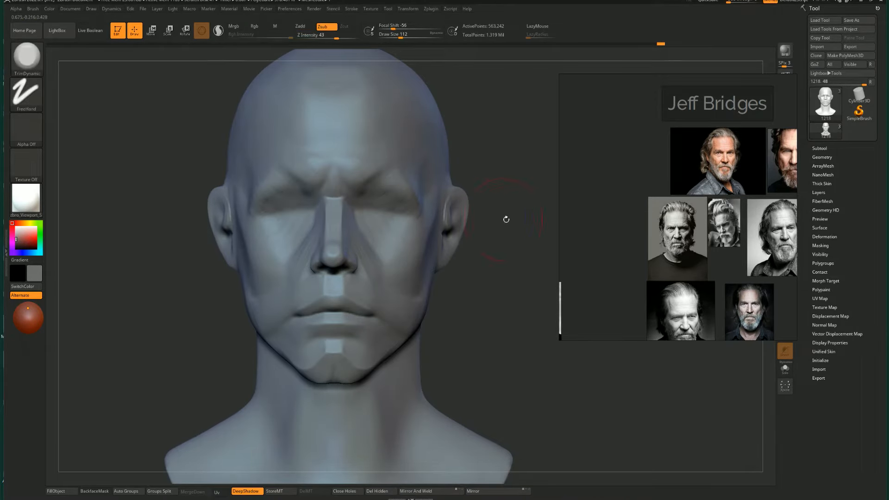
Step: Flatten the side of the jaw with the TrimDynamic brush, using draw sizes of about 87 to 124
{"action": "left_click_drag", "start_coordinate": [504, 218], "coordinate": [417, 217], "text": "alt"}
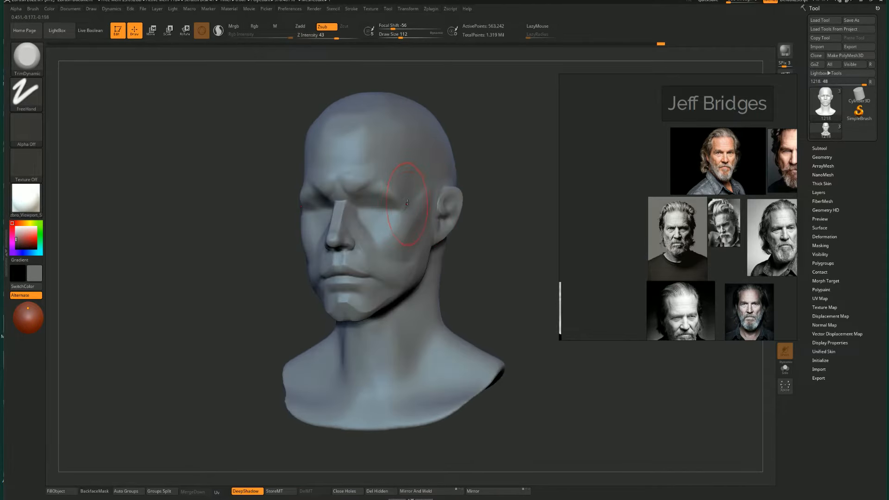
{"action": "mouse_move", "coordinate": [280, 228]}
{"action": "left_mouse_down"}
{"action": "mouse_move", "coordinate": [171, 323]}
{"action": "mouse_move", "coordinate": [182, 259]}
{"action": "mouse_move", "coordinate": [395, 264]}
{"action": "left_mouse_up"}
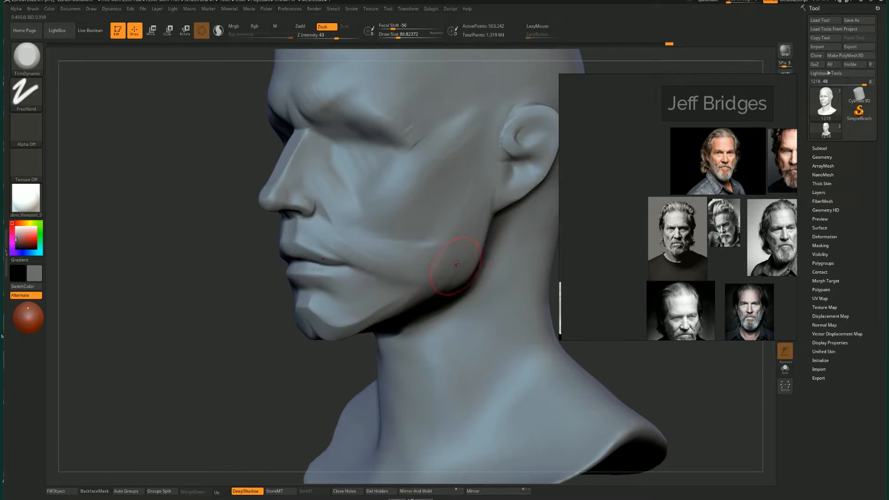
{"action": "right_click_drag", "start_coordinate": [457, 264], "coordinate": [445, 271]}
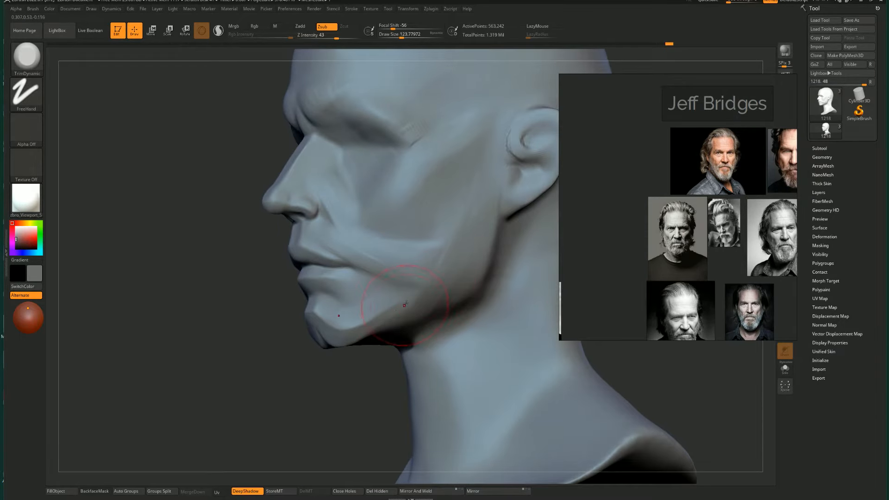
{"action": "mouse_move", "coordinate": [232, 394]}
{"action": "left_mouse_down"}
{"action": "mouse_move", "coordinate": [287, 389]}
{"action": "mouse_move", "coordinate": [324, 370]}
{"action": "left_mouse_up"}
Step: Trim the front planes of the chin with the TrimDynamic brush at draw size about 51
{"action": "mouse_move", "coordinate": [332, 314]}
{"action": "right_mouse_down"}
{"action": "mouse_move", "coordinate": [342, 320]}
{"action": "mouse_move", "coordinate": [332, 315]}
{"action": "right_mouse_up"}
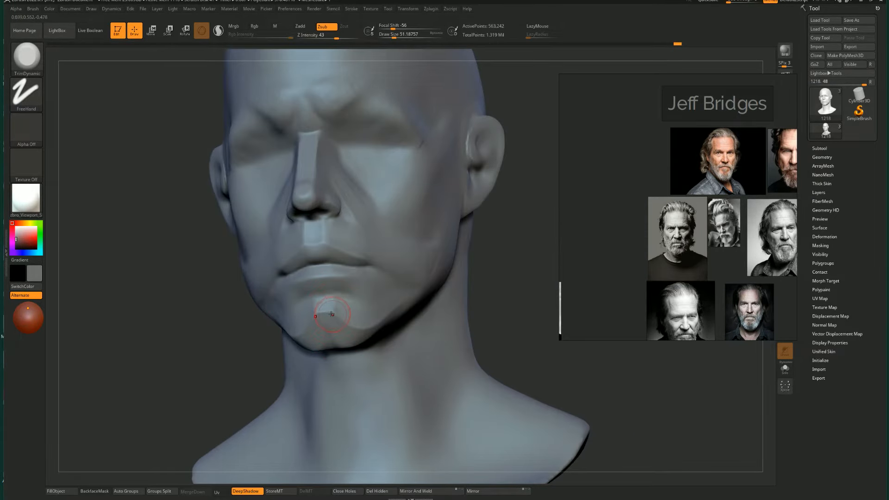
{"action": "left_click_drag", "start_coordinate": [326, 306], "coordinate": [341, 299]}
{"action": "right_click_drag", "start_coordinate": [338, 308], "coordinate": [345, 312]}
{"action": "mouse_move", "coordinate": [316, 316]}
{"action": "left_mouse_down"}
{"action": "mouse_move", "coordinate": [338, 307]}
{"action": "mouse_move", "coordinate": [311, 313]}
{"action": "mouse_move", "coordinate": [350, 317]}
{"action": "left_mouse_up"}
Step: Carve a shallow cleft down the centre of the chin with the Standard brush at draw size about 41
{"action": "right_click_drag", "start_coordinate": [387, 308], "coordinate": [329, 328]}
{"action": "key", "text": "b"}
{"action": "key", "text": "s"}
{"action": "key", "text": "t"}
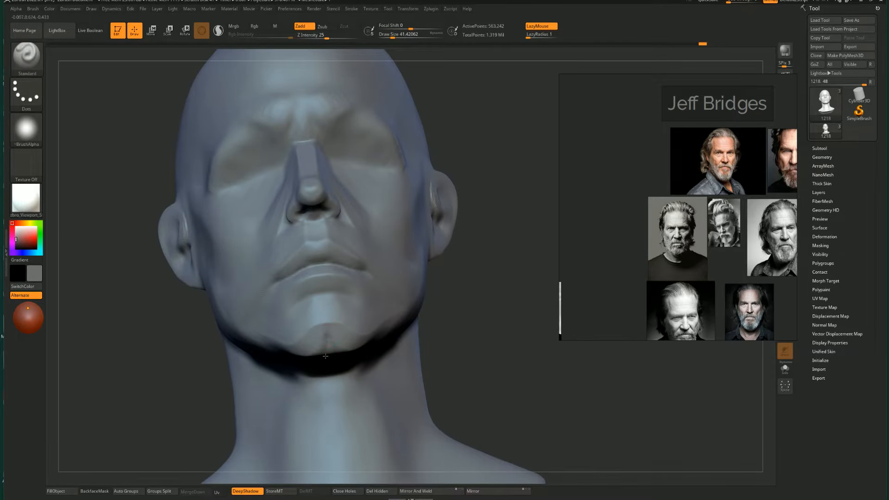
Step: Build up the chin on both sides of the cleft with the ClayBuildup brush at draw size about 68
{"action": "key", "text": "b"}
{"action": "key", "text": "c"}
{"action": "key", "text": "b"}
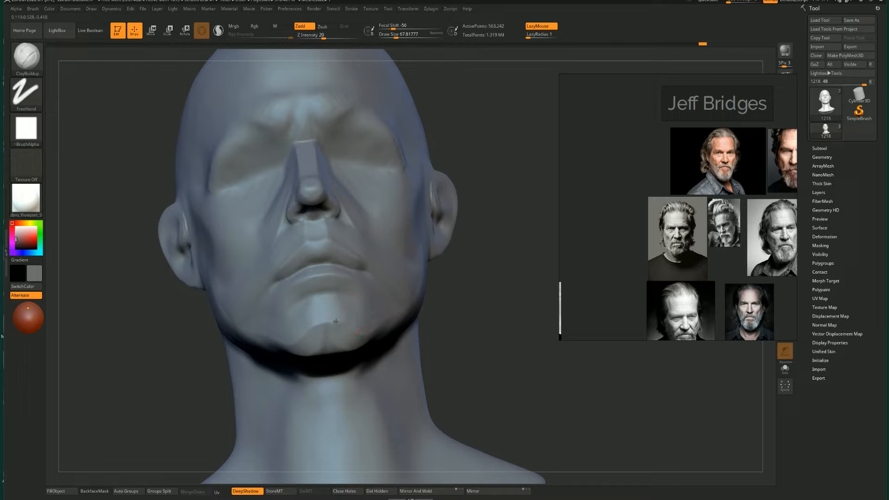
{"action": "mouse_move", "coordinate": [308, 346]}
{"action": "left_mouse_down"}
{"action": "mouse_move", "coordinate": [345, 345]}
{"action": "mouse_move", "coordinate": [331, 310]}
{"action": "left_mouse_up"}
{"action": "right_click_drag", "start_coordinate": [331, 310], "coordinate": [341, 314]}
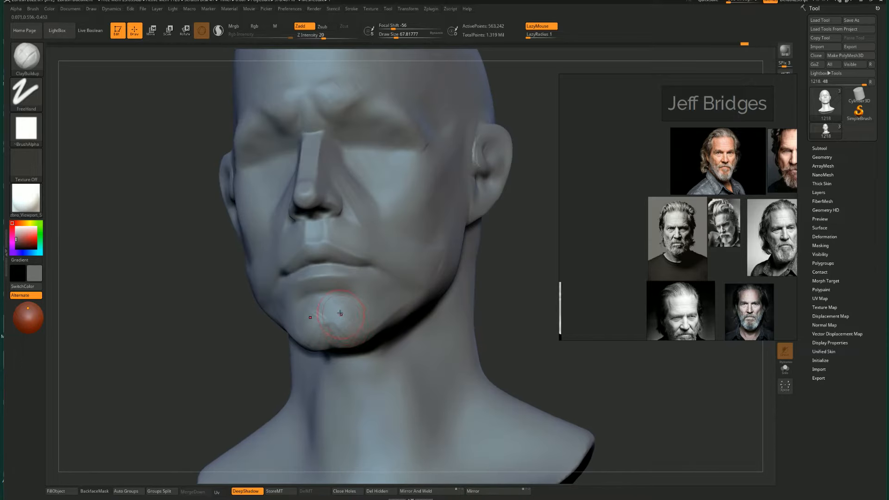
Step: Build up the lower jawline beside the chin with ClayBuildup, and smooth the jawline and chin at draw size about 80
{"action": "mouse_move", "coordinate": [346, 307]}
{"action": "left_mouse_down"}
{"action": "mouse_move", "coordinate": [370, 319]}
{"action": "mouse_move", "coordinate": [363, 308]}
{"action": "mouse_move", "coordinate": [321, 300]}
{"action": "mouse_move", "coordinate": [379, 311]}
{"action": "mouse_move", "coordinate": [412, 292]}
{"action": "left_mouse_up"}
{"action": "key", "text": "ctrl+z"}
{"action": "key", "text": "s"}
{"action": "mouse_move", "coordinate": [244, 343]}
{"action": "left_mouse_down"}
{"action": "mouse_move", "coordinate": [297, 327]}
{"action": "mouse_move", "coordinate": [303, 299]}
{"action": "mouse_move", "coordinate": [264, 315]}
{"action": "left_mouse_up"}
{"action": "key", "text": "s"}
{"action": "left_click_drag", "start_coordinate": [303, 274], "coordinate": [298, 321], "text": "shift"}
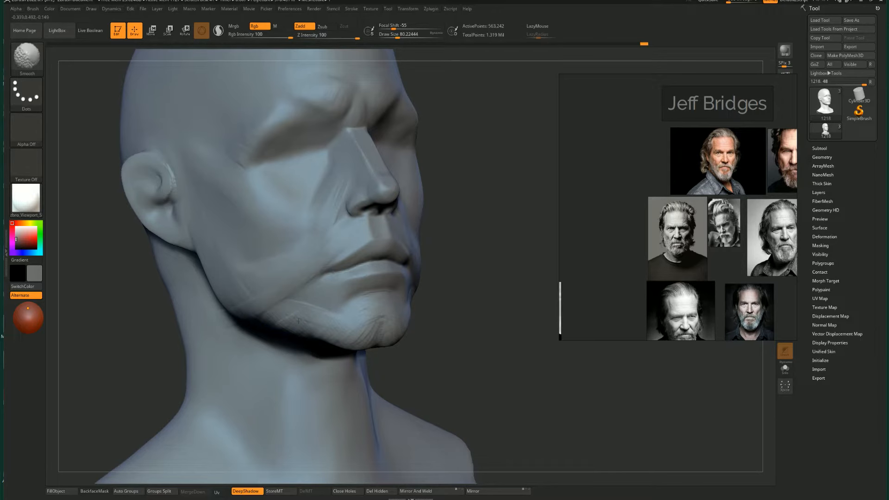
{"action": "left_click_drag", "start_coordinate": [392, 314], "coordinate": [367, 316], "text": "shift"}
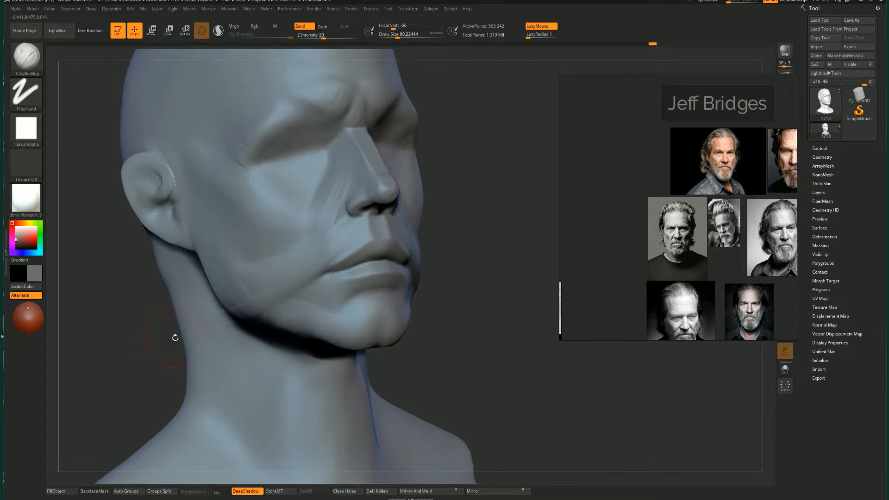
Step: Shape the area around the mouth corner with ClayBuildup at draw size about 35 and the Standard brush at about 44
{"action": "mouse_move", "coordinate": [175, 338]}
{"action": "left_mouse_down", "text": "shift"}
{"action": "mouse_move", "coordinate": [254, 322]}
{"action": "mouse_move", "coordinate": [343, 280]}
{"action": "left_mouse_up", "text": "shift"}
{"action": "key", "text": "["}
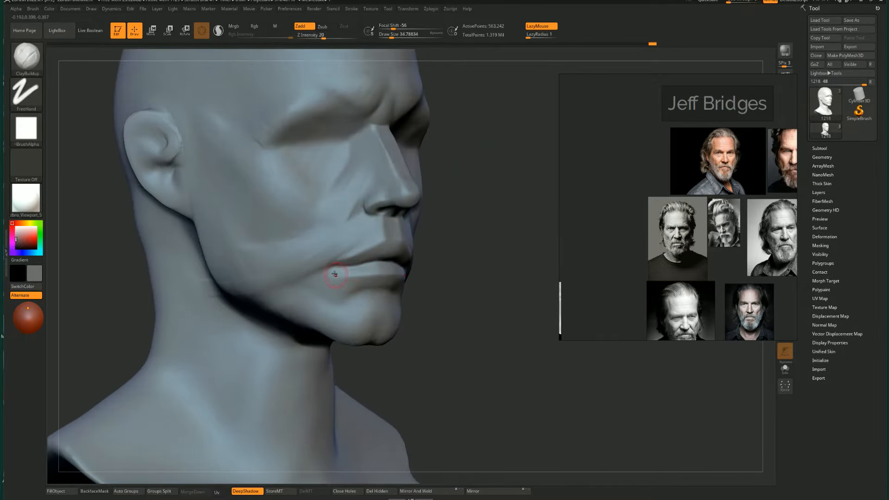
{"action": "key", "text": "b"}
{"action": "key", "text": "s"}
{"action": "key", "text": "t"}
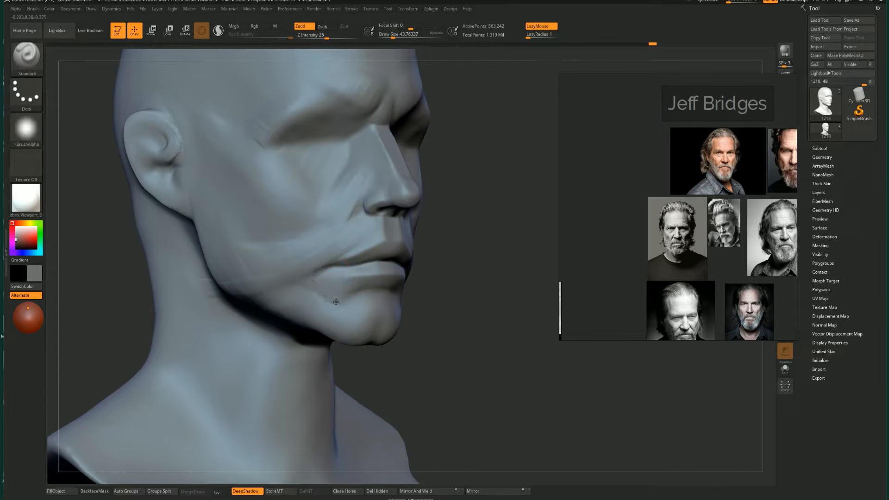
Step: Polish and smooth the area around the mouth corner with the hPolish brush at draw size about 77
{"action": "key", "text": "b"}
{"action": "key", "text": "h"}
{"action": "key", "text": "p"}
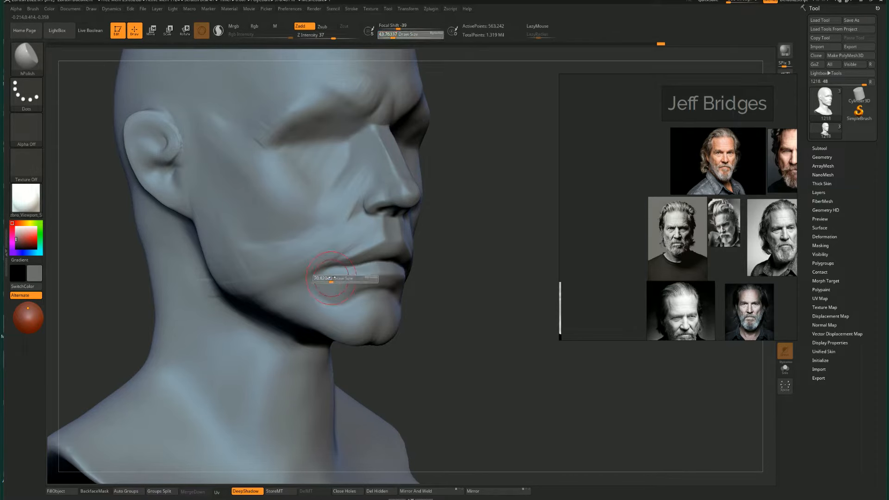
{"action": "key", "text": "shift"}
{"action": "left_click_drag", "start_coordinate": [504, 296], "coordinate": [450, 324], "text": "shift"}
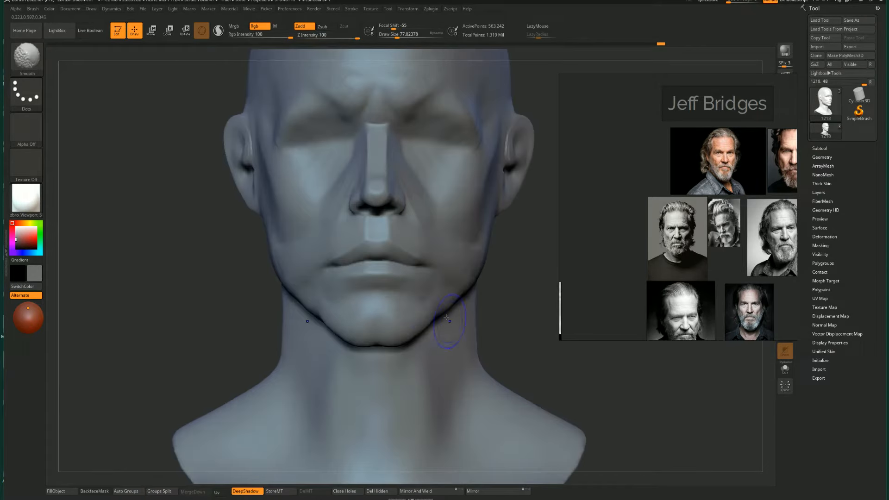
Step: Polish the nose area, outer brow and cheek with the hPolish brush at draw size about 56, and smooth the lower cheek
{"action": "left_click_drag", "start_coordinate": [250, 301], "coordinate": [224, 282], "text": "alt"}
{"action": "left_click_drag", "start_coordinate": [398, 245], "coordinate": [395, 258]}
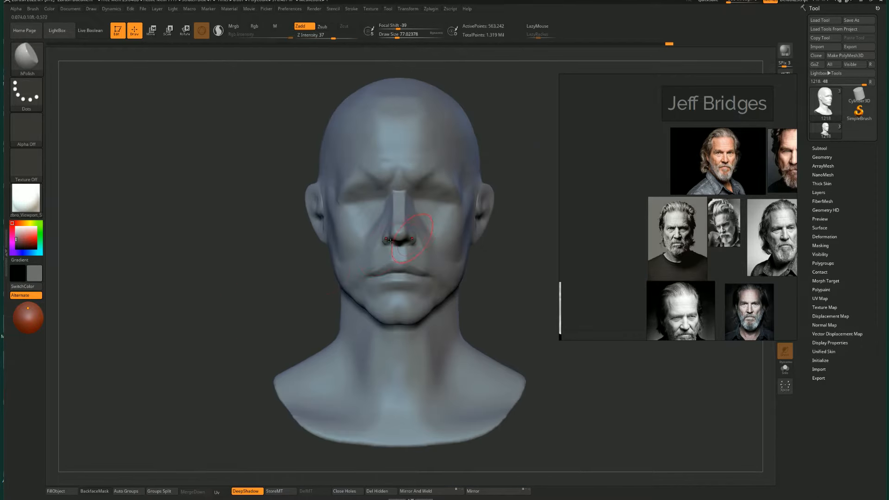
{"action": "right_click_drag", "start_coordinate": [396, 254], "coordinate": [368, 241]}
{"action": "key", "text": "s"}
{"action": "mouse_move", "coordinate": [408, 230]}
{"action": "left_mouse_down"}
{"action": "mouse_move", "coordinate": [399, 230]}
{"action": "mouse_move", "coordinate": [405, 219]}
{"action": "mouse_move", "coordinate": [421, 248]}
{"action": "mouse_move", "coordinate": [421, 234]}
{"action": "mouse_move", "coordinate": [448, 254]}
{"action": "mouse_move", "coordinate": [489, 206]}
{"action": "mouse_move", "coordinate": [436, 222]}
{"action": "left_mouse_up"}
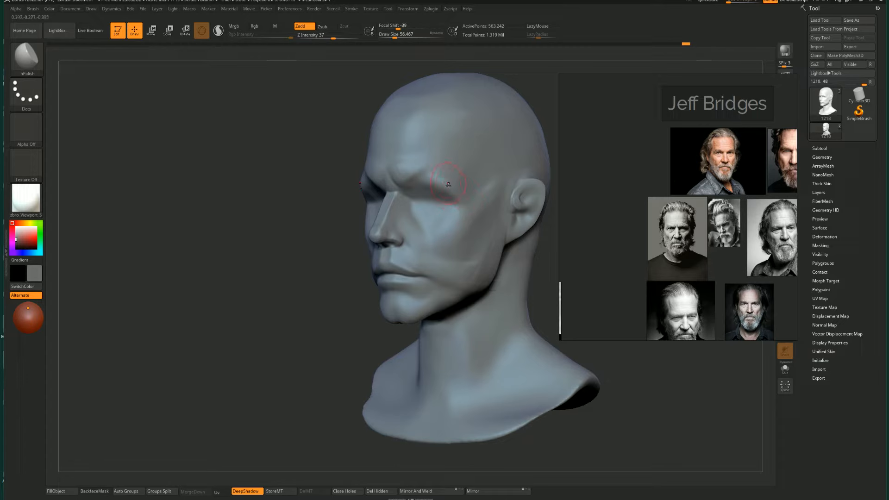
{"action": "mouse_move", "coordinate": [449, 184]}
{"action": "left_mouse_down"}
{"action": "mouse_move", "coordinate": [470, 207]}
{"action": "mouse_move", "coordinate": [472, 184]}
{"action": "mouse_move", "coordinate": [457, 175]}
{"action": "mouse_move", "coordinate": [460, 206]}
{"action": "mouse_move", "coordinate": [487, 184]}
{"action": "mouse_move", "coordinate": [497, 199]}
{"action": "mouse_move", "coordinate": [482, 262]}
{"action": "left_mouse_up"}
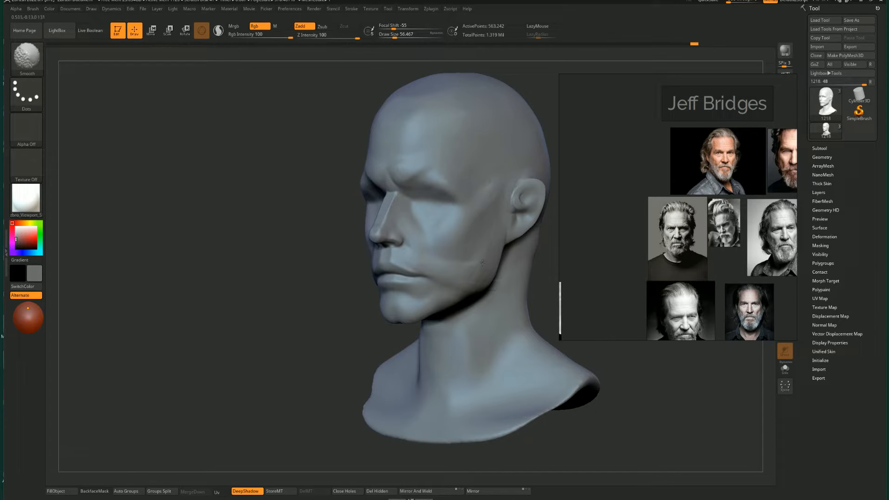
{"action": "mouse_move", "coordinate": [337, 321]}
{"action": "left_mouse_down"}
{"action": "mouse_move", "coordinate": [317, 302]}
{"action": "mouse_move", "coordinate": [321, 308]}
{"action": "left_mouse_up"}
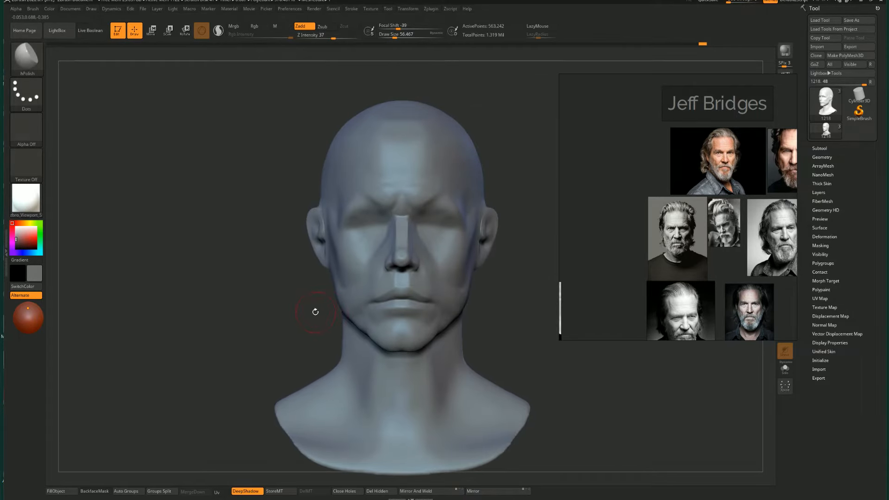
Step: Build up the nostril wing and the fold beside it with the ClayBuildup brush at draw size about 49
{"action": "mouse_move", "coordinate": [246, 331]}
{"action": "left_mouse_down"}
{"action": "mouse_move", "coordinate": [239, 340]}
{"action": "mouse_move", "coordinate": [153, 291]}
{"action": "mouse_move", "coordinate": [371, 295]}
{"action": "mouse_move", "coordinate": [377, 274]}
{"action": "left_mouse_up"}
{"action": "key", "text": "b"}
{"action": "key", "text": "c"}
{"action": "key", "text": "b"}
{"action": "key", "text": "s"}
{"action": "key", "text": "shift+s"}
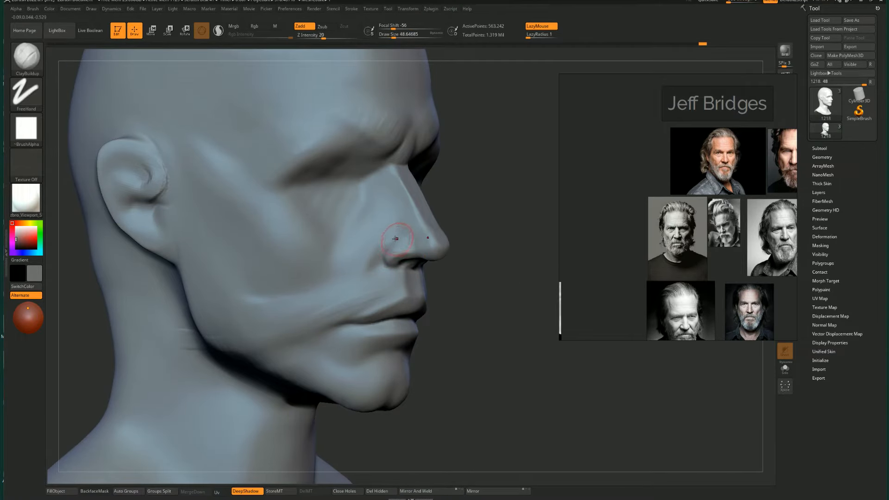
{"action": "left_click_drag", "start_coordinate": [395, 238], "coordinate": [347, 273]}
Step: Carve the nasolabial crease from the nostril wing toward the mouth with the Standard brush at draw sizes of about 29 and 41
{"action": "key", "text": "s"}
{"action": "key", "text": "b"}
{"action": "key", "text": "s"}
{"action": "key", "text": "t"}
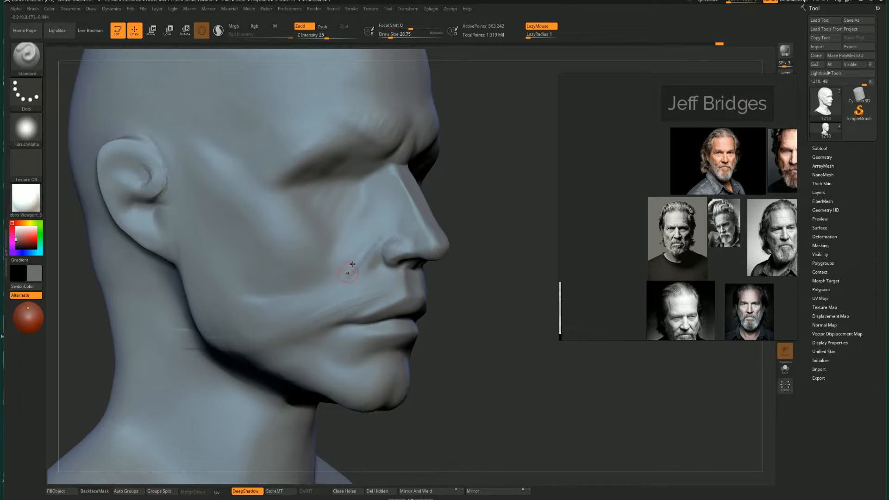
{"action": "left_click_drag", "start_coordinate": [389, 231], "coordinate": [345, 282]}
{"action": "key", "text": "s"}
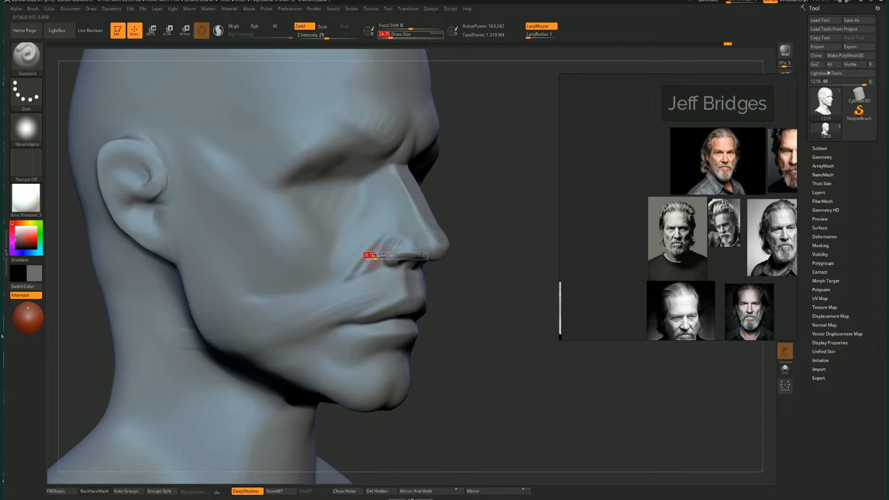
{"action": "left_click_drag", "start_coordinate": [375, 254], "coordinate": [358, 267]}
{"action": "key", "text": "s"}
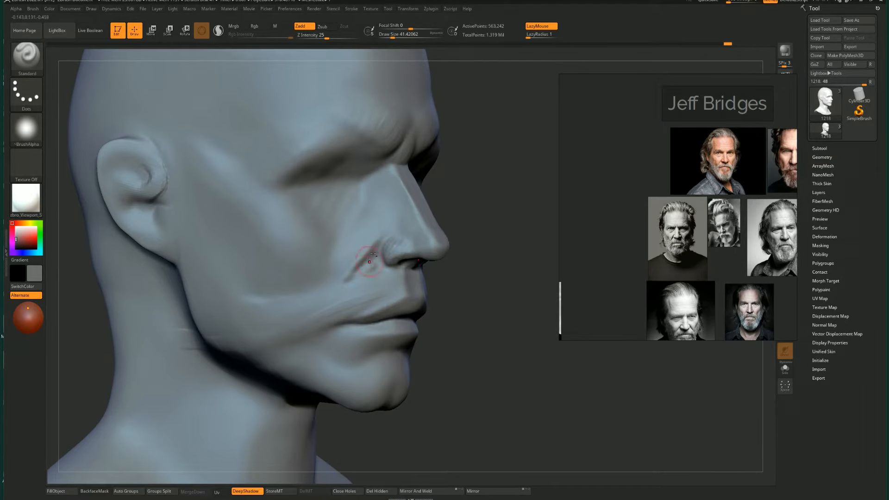
Step: Polish the nasolabial fold and the area above the upper lip with the hPolish brush at draw size about 41
{"action": "key", "text": "b"}
{"action": "key", "text": "h"}
{"action": "key", "text": "p"}
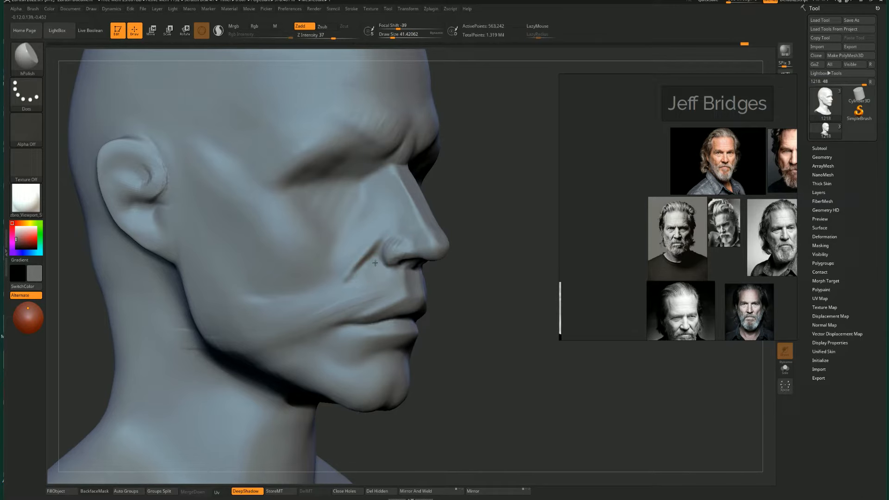
{"action": "left_click_drag", "start_coordinate": [399, 280], "coordinate": [385, 274]}
{"action": "left_click_drag", "start_coordinate": [488, 284], "coordinate": [451, 255]}
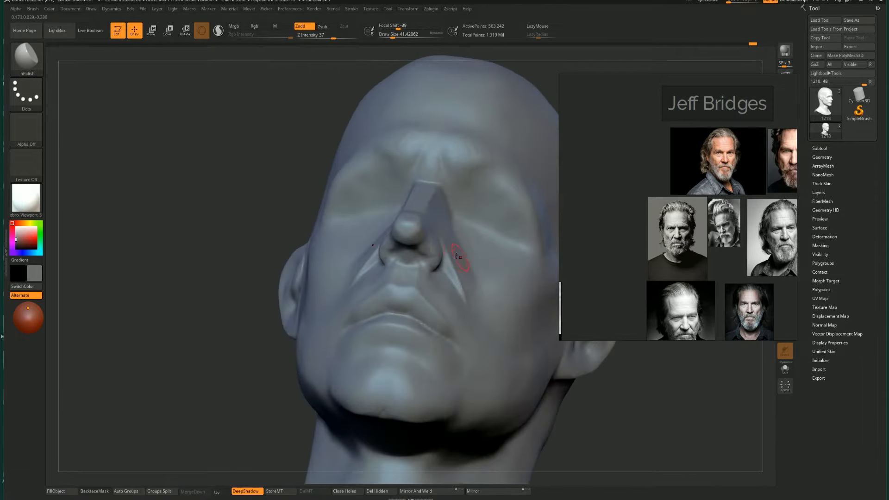
Step: Flatten the surface beside the nostril wing with the TrimDynamic brush and smooth the nasolabial fold below it
{"action": "key", "text": "b"}
{"action": "key", "text": "t"}
{"action": "key", "text": "d"}
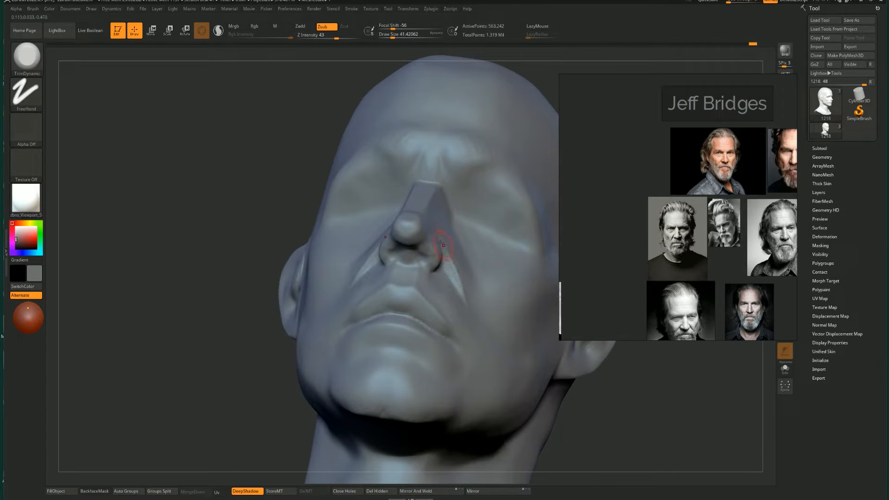
{"action": "key", "text": "shift"}
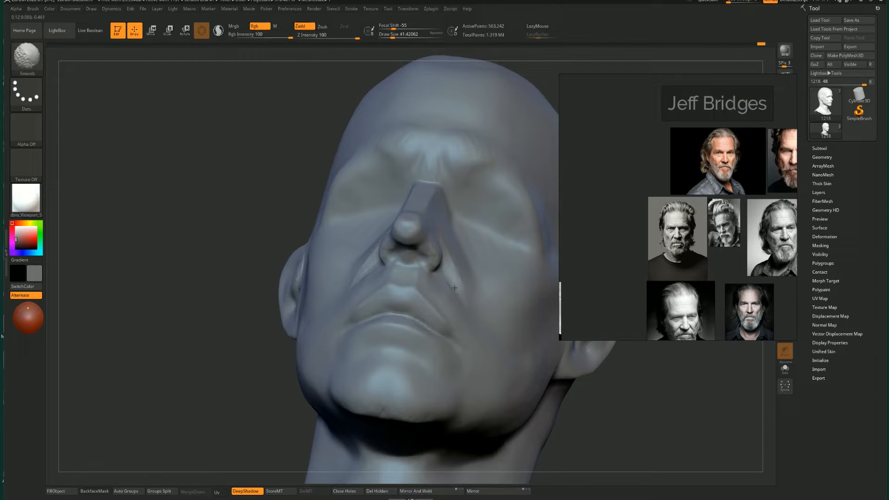
Step: Polish the cheek beside the nostril with the hPolish brush at draw size about 54, and smooth the nostril wing and nasolabial fold
{"action": "key", "text": "b"}
{"action": "key", "text": "h"}
{"action": "key", "text": "p"}
{"action": "mouse_move", "coordinate": [244, 306]}
{"action": "left_mouse_down", "text": "shift"}
{"action": "mouse_move", "coordinate": [250, 330]}
{"action": "mouse_move", "coordinate": [324, 325]}
{"action": "left_mouse_up", "text": "shift"}
{"action": "key", "text": "s"}
{"action": "left_click_drag", "start_coordinate": [395, 250], "coordinate": [393, 251]}
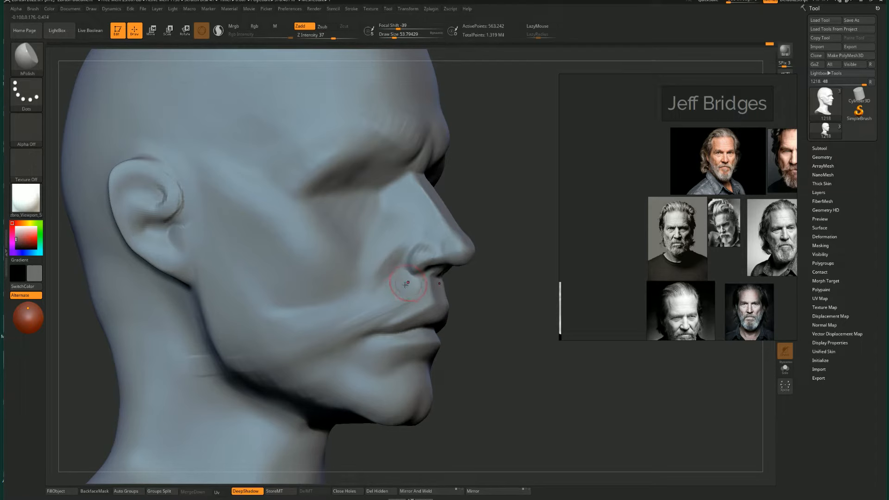
{"action": "key", "text": "shift"}
{"action": "mouse_move", "coordinate": [424, 242]}
{"action": "left_mouse_down", "text": "shift"}
{"action": "mouse_move", "coordinate": [420, 249]}
{"action": "mouse_move", "coordinate": [432, 251]}
{"action": "mouse_move", "coordinate": [417, 254]}
{"action": "left_mouse_up", "text": "shift"}
{"action": "left_click_drag", "start_coordinate": [551, 250], "coordinate": [474, 232]}
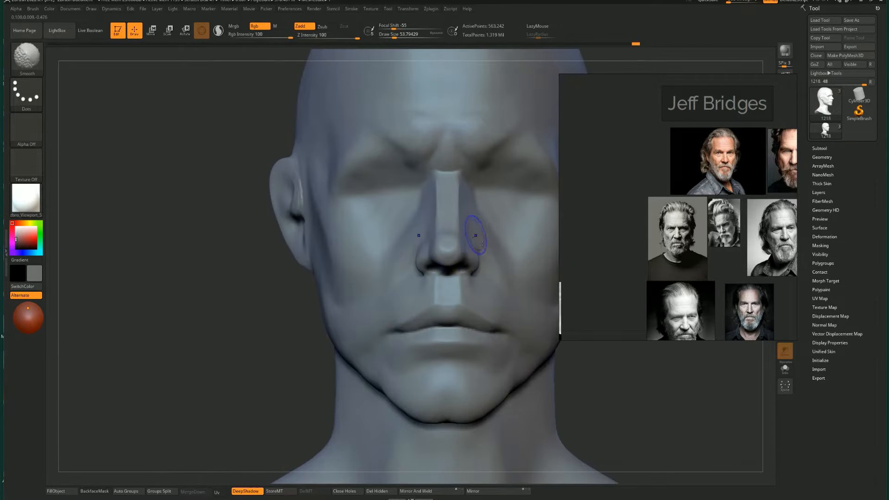
{"action": "left_click_drag", "start_coordinate": [508, 275], "coordinate": [506, 332], "text": "shift"}
Step: Append a Sphere3D subtool to the head
{"action": "mouse_move", "coordinate": [297, 342]}
{"action": "left_mouse_down", "text": "alt"}
{"action": "mouse_move", "coordinate": [276, 322]}
{"action": "mouse_move", "coordinate": [206, 315]}
{"action": "mouse_move", "coordinate": [202, 305]}
{"action": "mouse_move", "coordinate": [229, 326]}
{"action": "left_mouse_up", "text": "alt"}
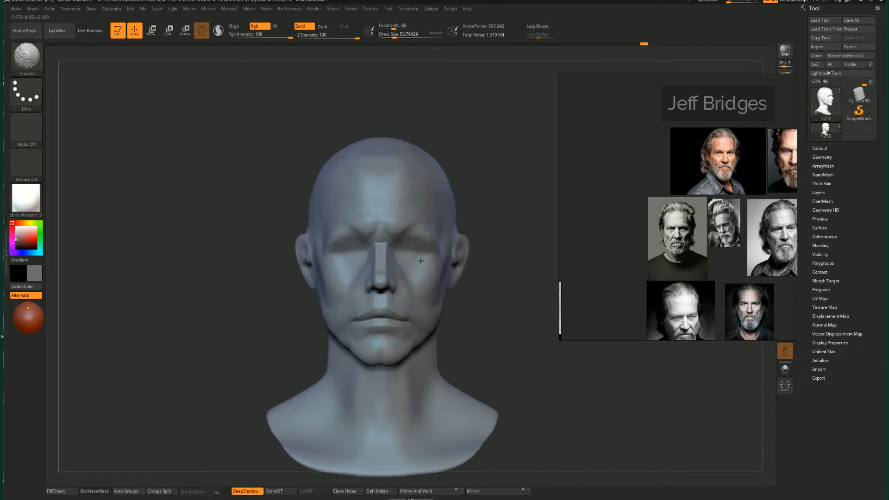
{"action": "mouse_move", "coordinate": [283, 273]}
{"action": "left_mouse_down", "text": "alt"}
{"action": "mouse_move", "coordinate": [188, 290]}
{"action": "mouse_move", "coordinate": [218, 282]}
{"action": "left_mouse_up", "text": "alt"}
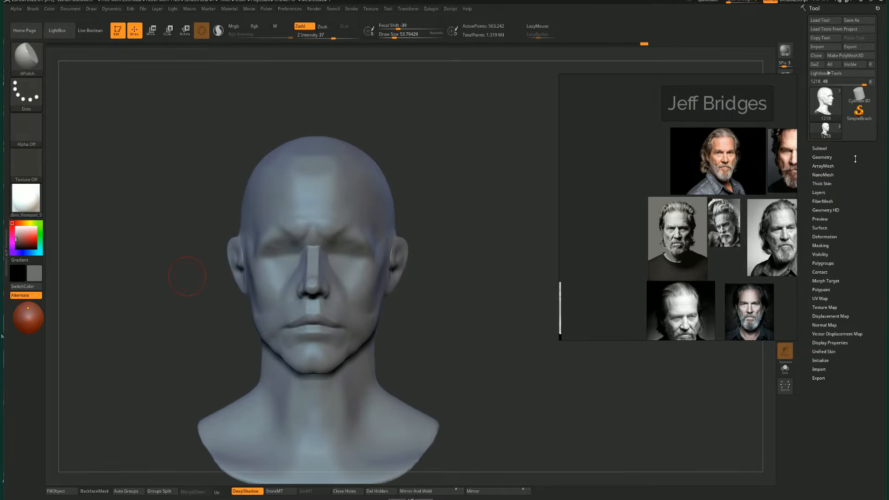
{"action": "key", "text": "shift"}
{"action": "left_click", "coordinate": [820, 148]}
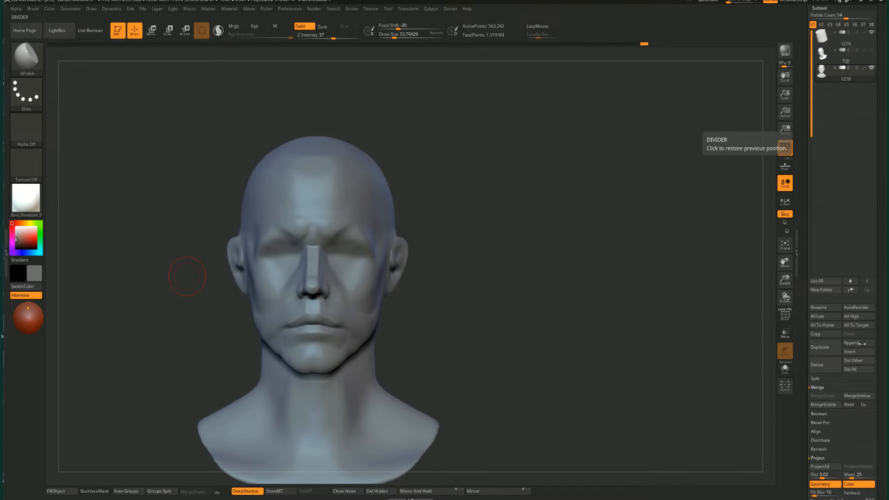
{"action": "left_click", "coordinate": [860, 343]}
{"action": "left_click", "coordinate": [616, 347]}
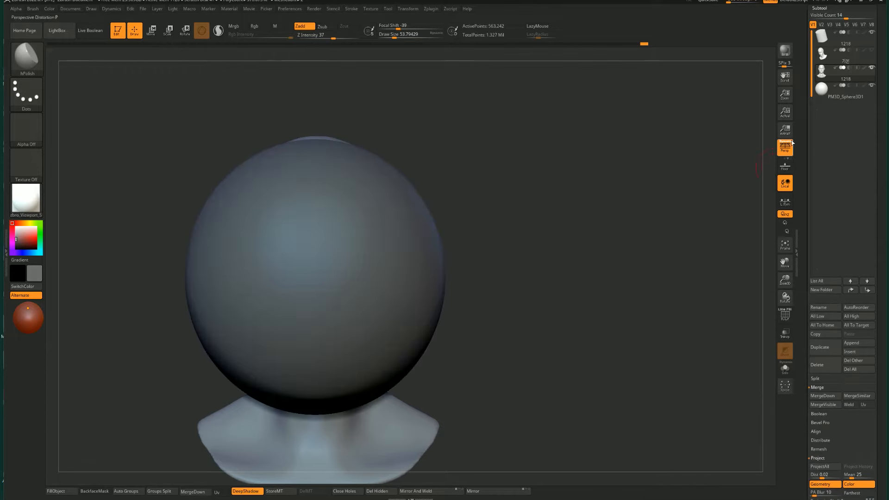
Step: Select the appended sphere, rotate it about the X axis until its pole faces forward, and show its polyframe
{"action": "left_click", "coordinate": [383, 207], "text": "alt"}
{"action": "left_click_drag", "start_coordinate": [457, 239], "coordinate": [562, 246]}
{"action": "key", "text": "w"}
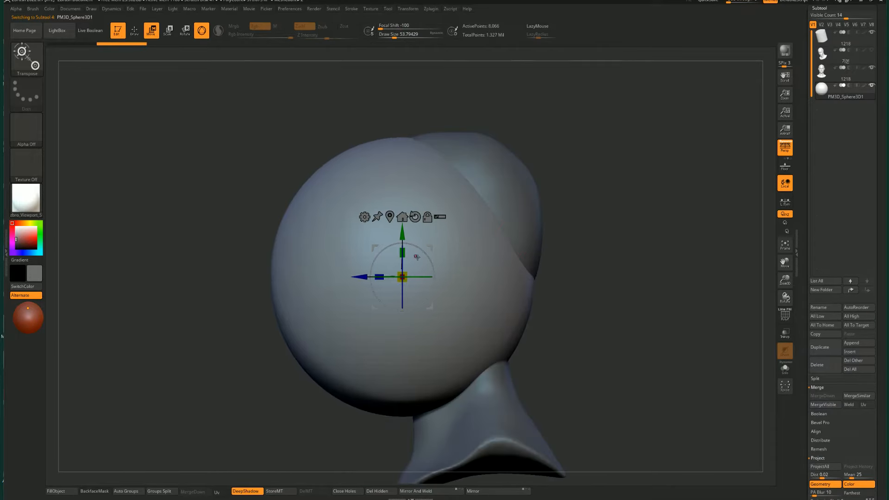
{"action": "left_click_drag", "start_coordinate": [417, 257], "coordinate": [371, 271]}
{"action": "right_click_drag", "start_coordinate": [393, 363], "coordinate": [557, 335]}
{"action": "key", "text": "shift+f"}
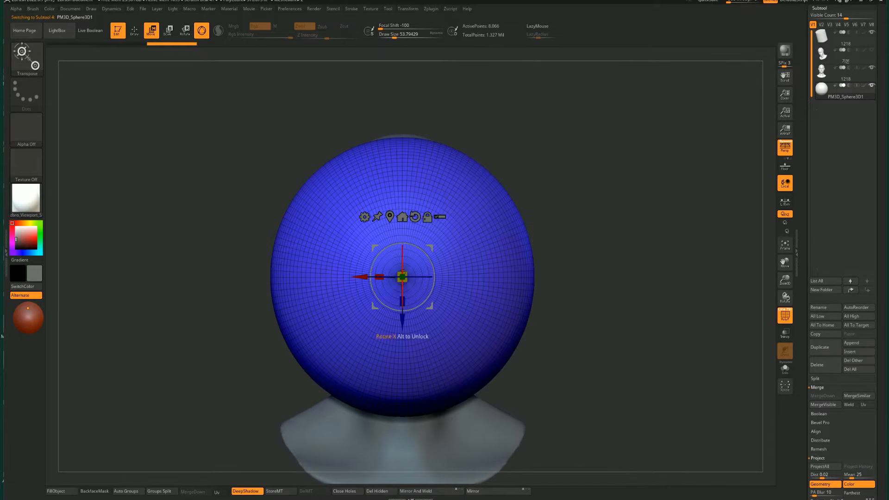
Step: Set the selection stroke to Lasso and hide an edge loop around the sphere's front pole at draw size about 35
{"action": "key", "text": "q"}
{"action": "right_click_drag", "start_coordinate": [587, 322], "coordinate": [424, 231], "text": "ctrl"}
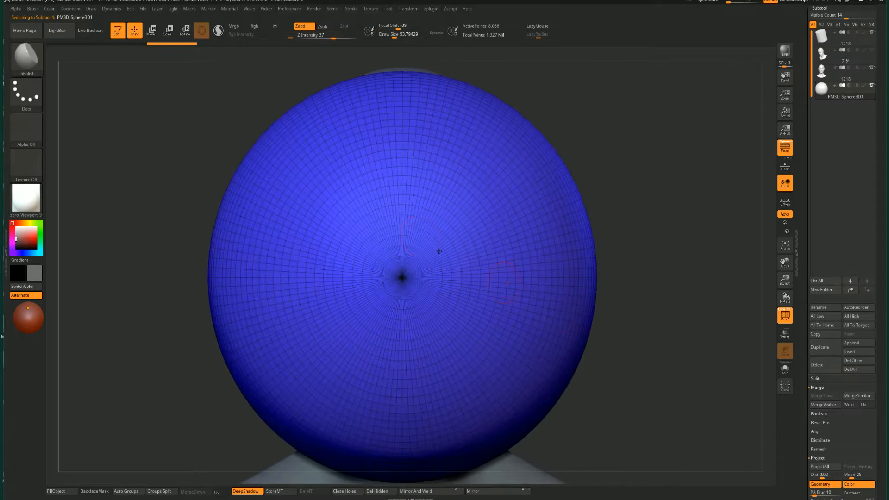
{"action": "key", "text": "s"}
{"action": "left_click_drag", "start_coordinate": [428, 232], "coordinate": [424, 232]}
{"action": "right_click_drag", "start_coordinate": [643, 248], "coordinate": [422, 223], "text": "ctrl"}
{"action": "key", "text": "ctrl+shift"}
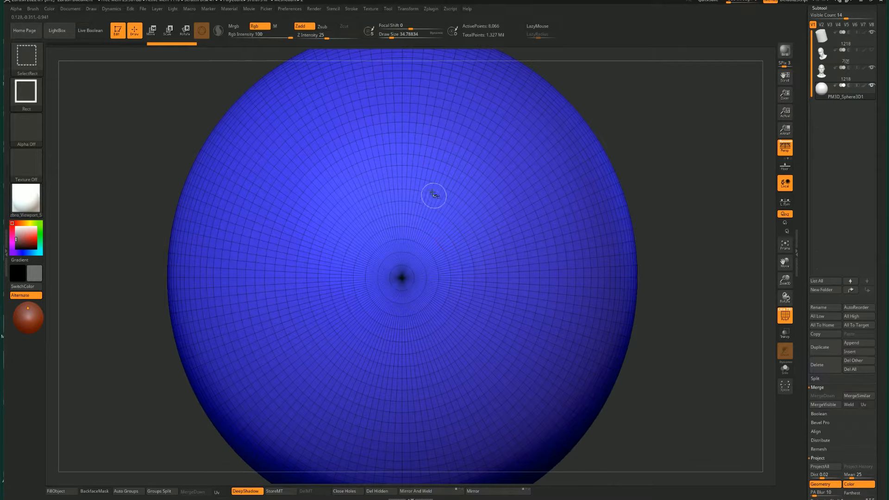
{"action": "left_click", "coordinate": [27, 95]}
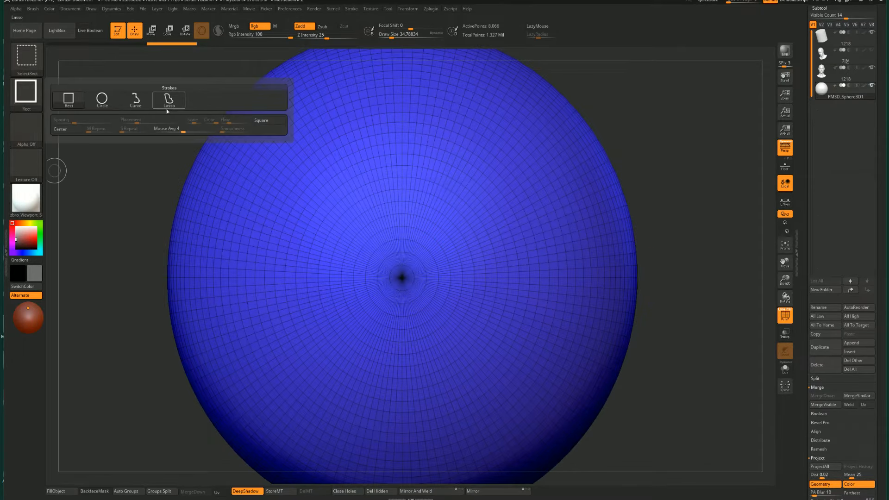
{"action": "left_click", "coordinate": [168, 98]}
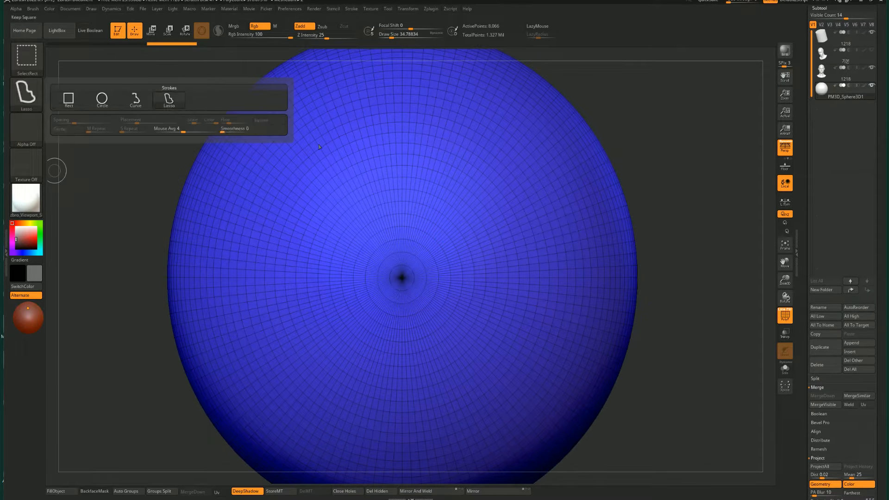
{"action": "left_click", "coordinate": [441, 190], "text": "ctrl+shift"}
{"action": "right_click_drag", "start_coordinate": [690, 319], "coordinate": [667, 296], "text": "ctrl"}
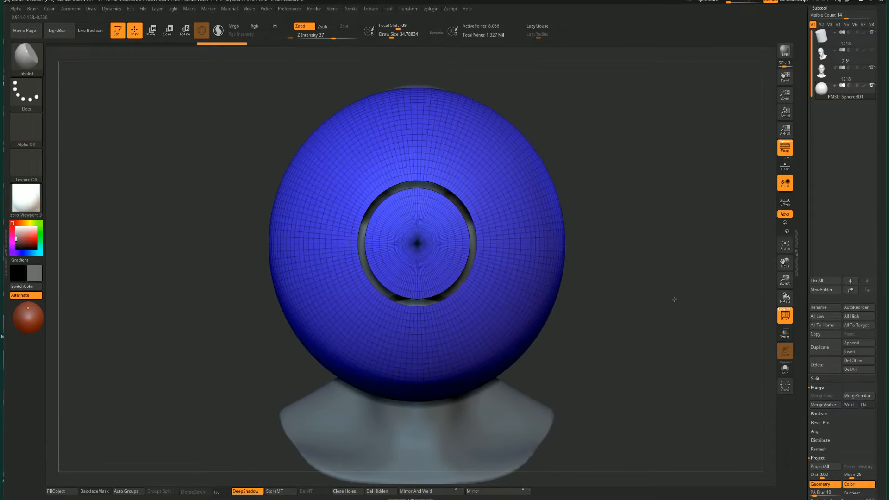
Step: Shrink the visible parts to widen the hidden ring, and assign polygroups with Auto Groups before unhiding the whole sphere
{"action": "key", "text": "ctrl+shift+s"}
{"action": "key", "text": "ctrl"}
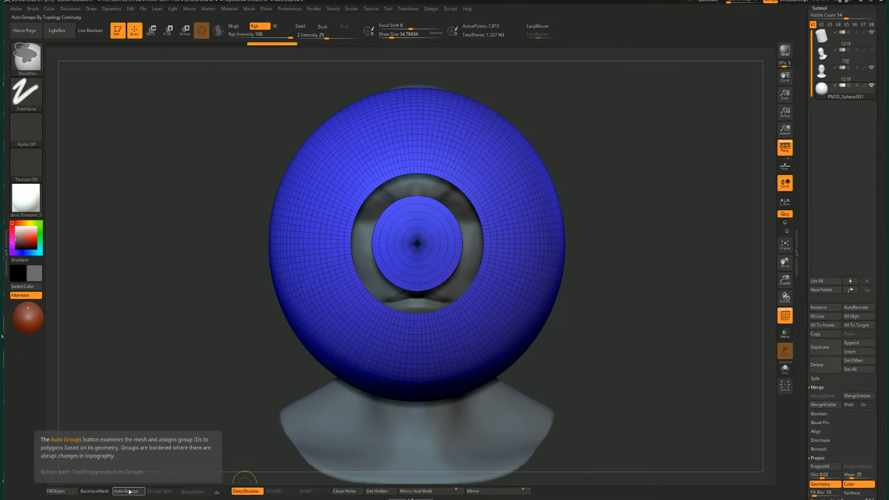
{"action": "left_click", "coordinate": [130, 491]}
{"action": "left_click", "coordinate": [204, 380], "text": "ctrl+shift"}
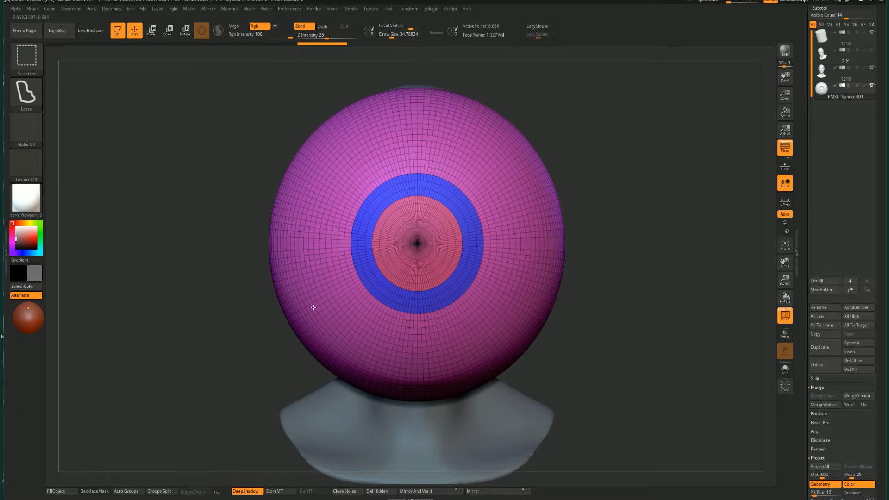
Step: Mask the sphere's outer polygroup, leaving the central disc free, then hide the polyframe and choose the Move brush
{"action": "left_click", "coordinate": [311, 306], "text": "ctrl+shift"}
{"action": "left_click", "coordinate": [210, 327], "text": "ctrl+shift"}
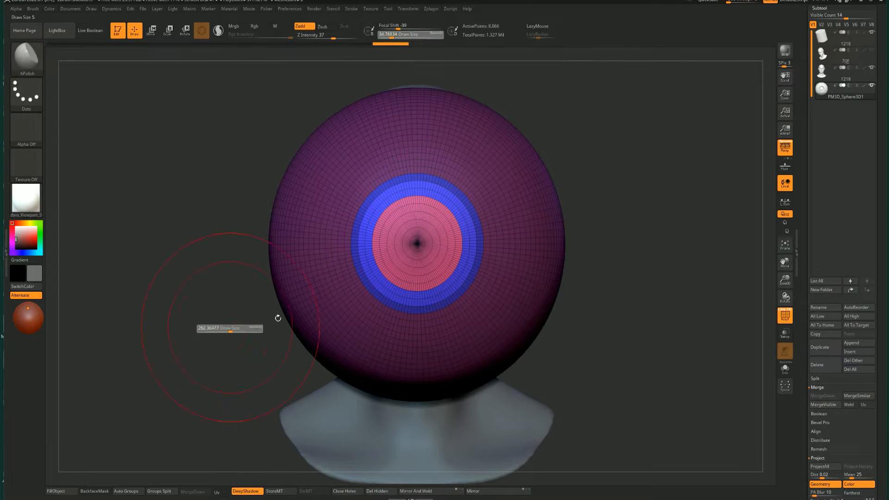
{"action": "key", "text": "b"}
{"action": "key", "text": "m"}
{"action": "key", "text": "v"}
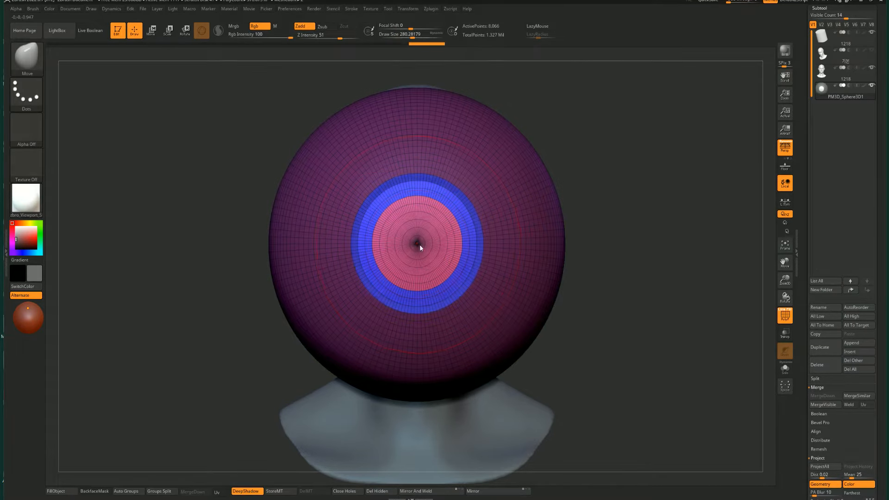
{"action": "key", "text": "shift+f"}
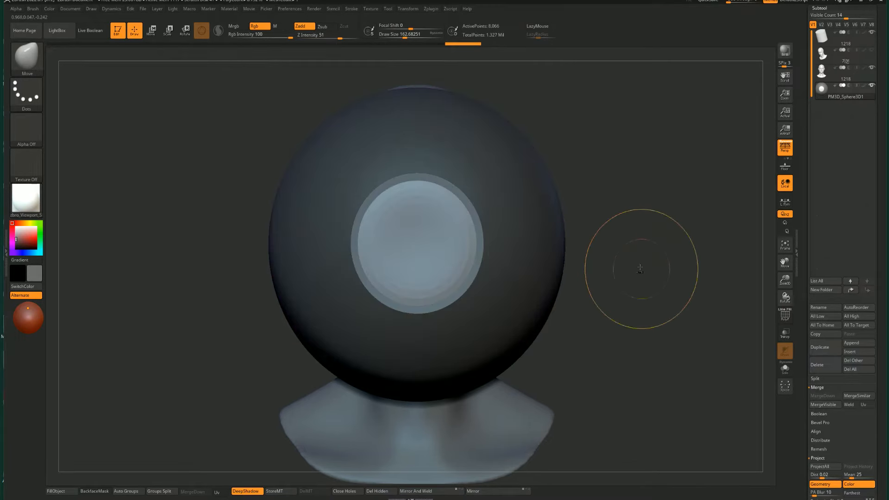
{"action": "left_click_drag", "start_coordinate": [639, 297], "coordinate": [666, 302]}
{"action": "left_click", "coordinate": [579, 285], "text": "ctrl"}
Step: Push the unmasked central disc into the sphere along the Y axis and smooth it at draw size about 430
{"action": "mouse_move", "coordinate": [526, 280]}
{"action": "left_mouse_down"}
{"action": "mouse_move", "coordinate": [568, 280]}
{"action": "mouse_move", "coordinate": [533, 274]}
{"action": "mouse_move", "coordinate": [547, 334]}
{"action": "left_mouse_up"}
{"action": "key", "text": "s"}
{"action": "key", "text": "w"}
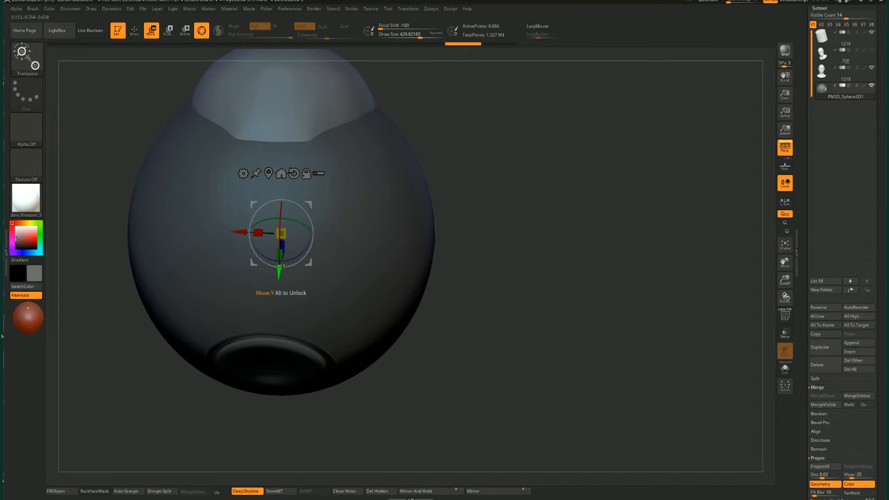
{"action": "left_click_drag", "start_coordinate": [279, 269], "coordinate": [283, 255]}
{"action": "key", "text": "q"}
{"action": "left_click_drag", "start_coordinate": [526, 336], "coordinate": [521, 283], "text": "shift"}
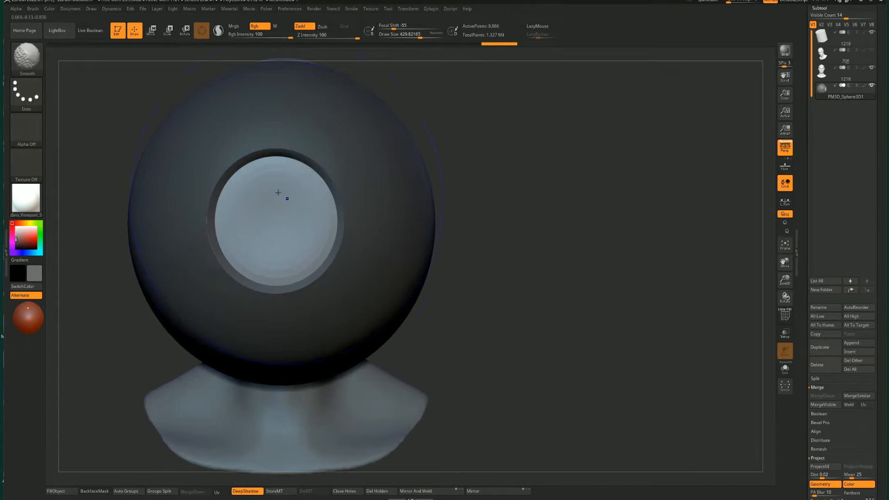
{"action": "left_click_drag", "start_coordinate": [278, 194], "coordinate": [296, 229], "text": "shift"}
Step: Clear the mask from the sphere and return to the Move brush
{"action": "key", "text": "b"}
{"action": "key", "text": "m"}
{"action": "key", "text": "v"}
{"action": "left_click", "coordinate": [502, 280], "text": "ctrl"}
{"action": "key", "text": "f"}
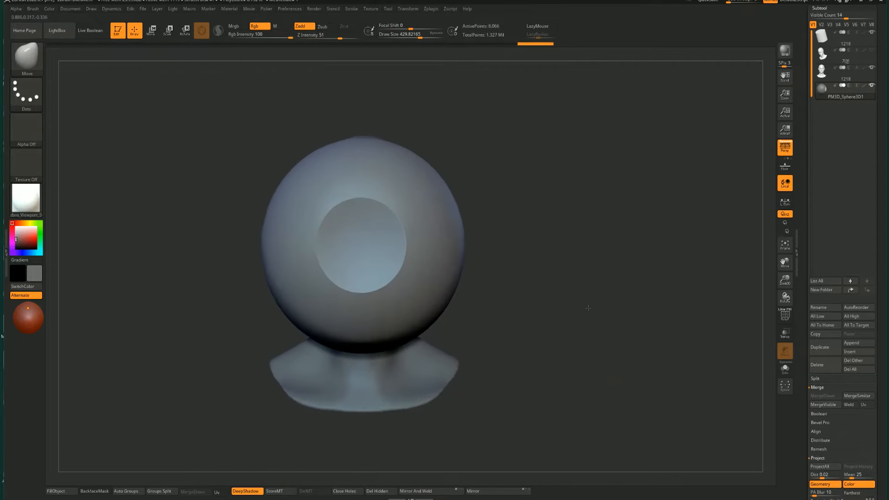
{"action": "right_click_drag", "start_coordinate": [590, 309], "coordinate": [604, 307], "text": "ctrl"}
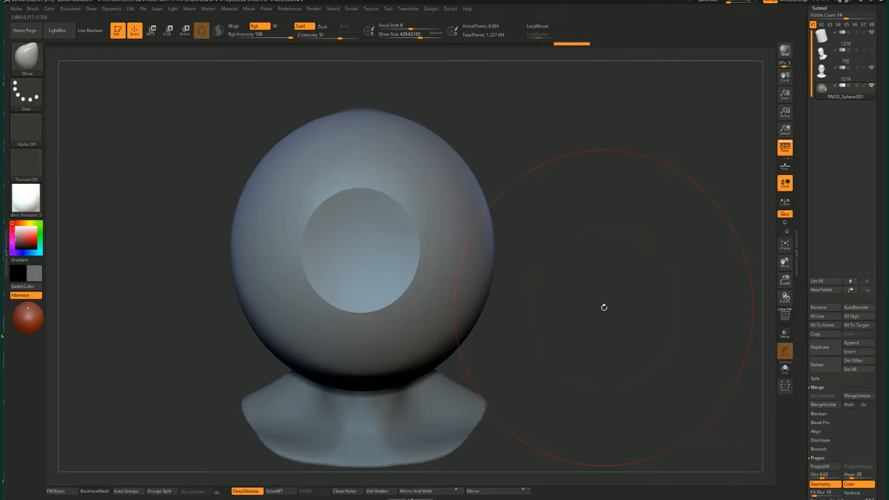
Step: Rotate the sphere slightly so its flat iris disc turns outward, and reset the gizmo's orientation
{"action": "right_click_drag", "start_coordinate": [602, 362], "coordinate": [546, 297]}
{"action": "key", "text": "w"}
{"action": "mouse_move", "coordinate": [397, 204]}
{"action": "left_mouse_down"}
{"action": "mouse_move", "coordinate": [397, 228]}
{"action": "mouse_move", "coordinate": [397, 206]}
{"action": "mouse_move", "coordinate": [417, 184]}
{"action": "left_mouse_up"}
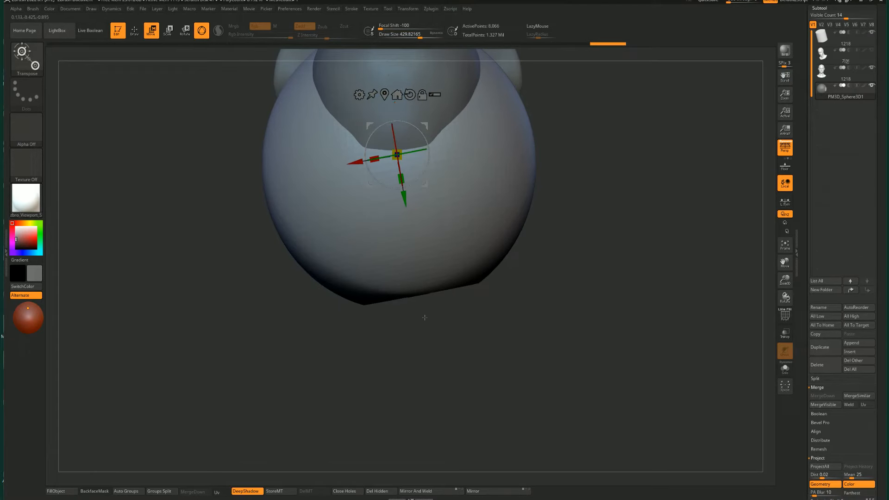
{"action": "left_click_drag", "start_coordinate": [470, 331], "coordinate": [504, 241]}
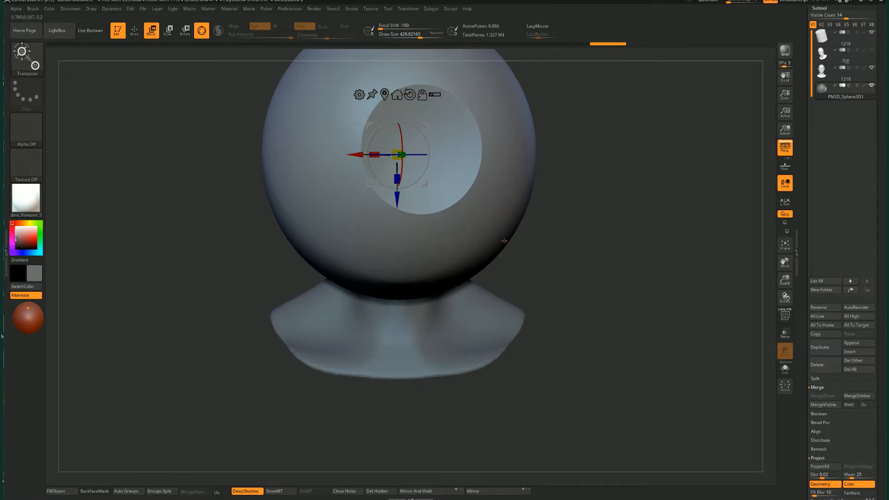
{"action": "left_click_drag", "start_coordinate": [564, 241], "coordinate": [412, 95]}
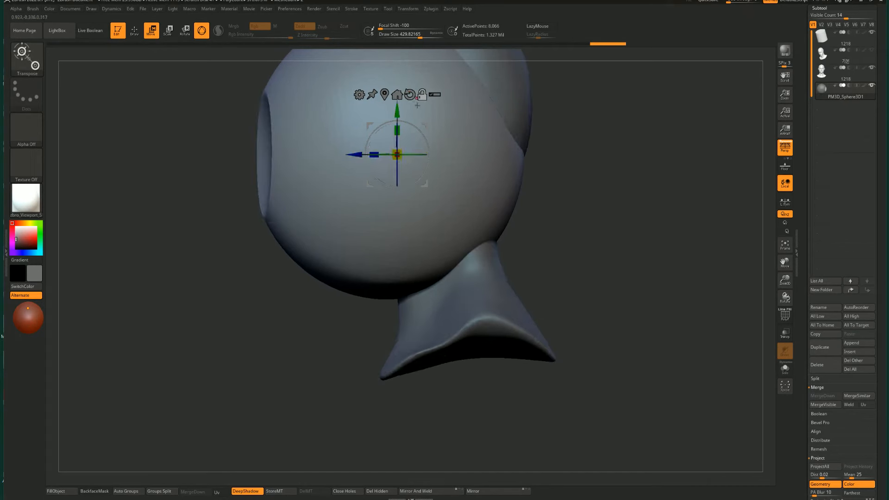
Step: Scale the sphere down and position it over the character's left eye socket, with ghost transparency turned on
{"action": "left_click_drag", "start_coordinate": [397, 154], "coordinate": [328, 207]}
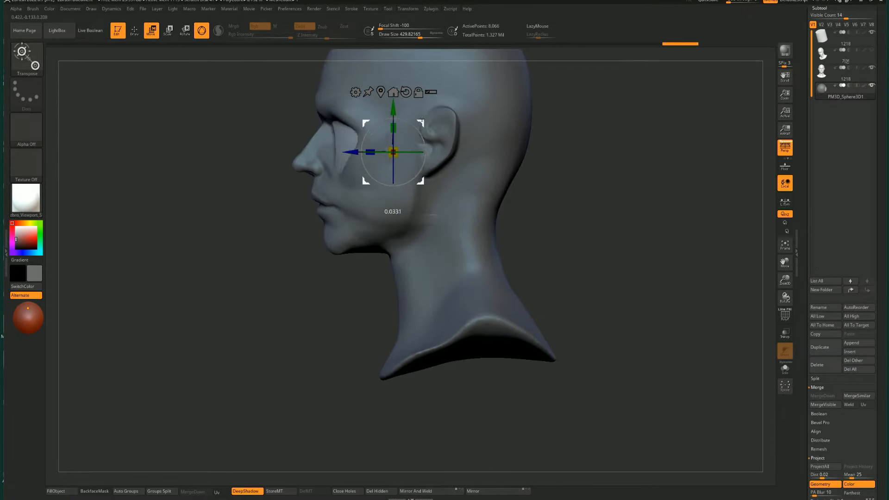
{"action": "left_click_drag", "start_coordinate": [500, 162], "coordinate": [529, 147]}
{"action": "left_click", "coordinate": [785, 334]}
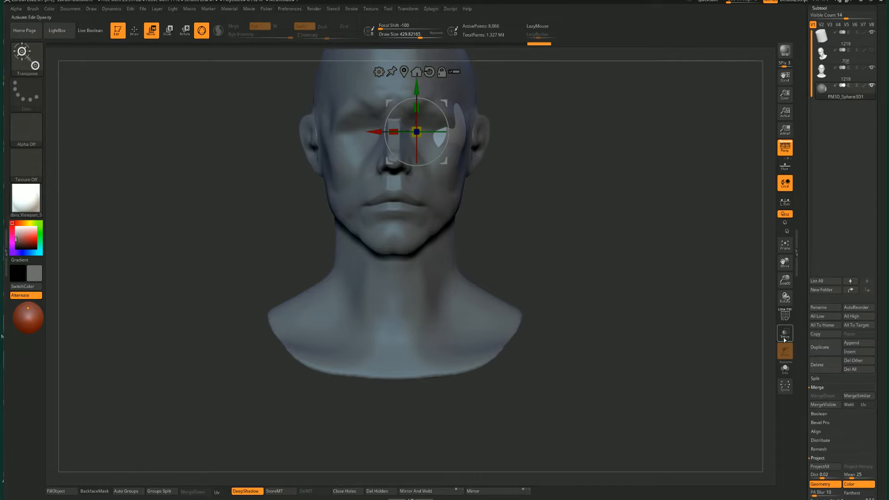
{"action": "scroll", "coordinate": [541, 160], "scroll_direction": "up", "scroll_amount": 3}
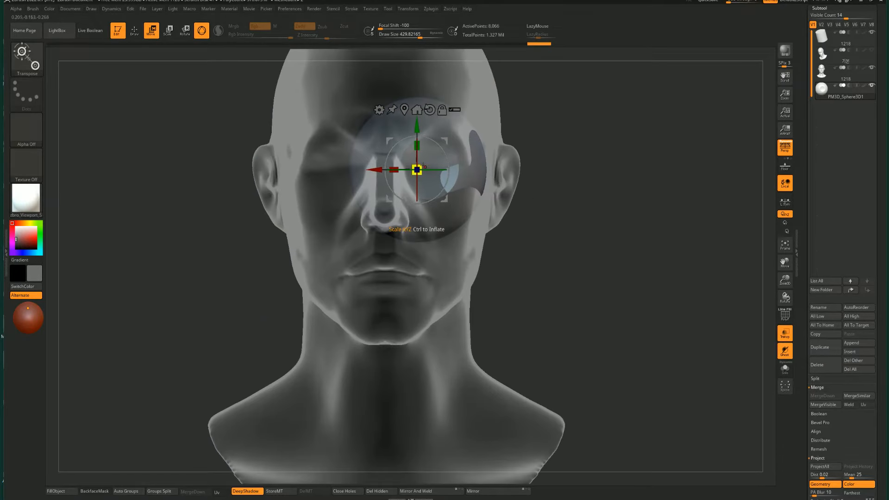
{"action": "mouse_move", "coordinate": [403, 190]}
{"action": "left_mouse_down"}
{"action": "mouse_move", "coordinate": [388, 186]}
{"action": "mouse_move", "coordinate": [411, 184]}
{"action": "left_mouse_up"}
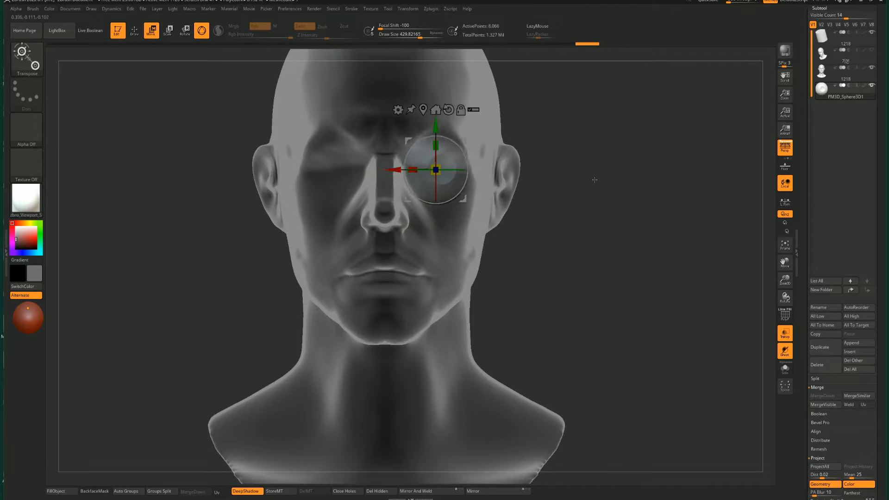
Step: Scale the sphere down further to eyeball size within the left eye socket
{"action": "scroll", "coordinate": [497, 189], "scroll_direction": "up", "scroll_amount": 2}
{"action": "key", "text": "q"}
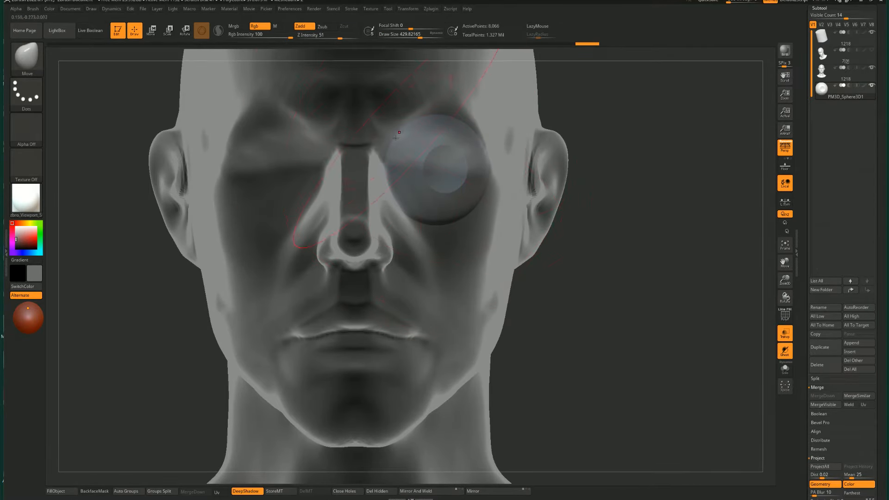
{"action": "key", "text": "e"}
{"action": "left_click_drag", "start_coordinate": [436, 168], "coordinate": [429, 172]}
{"action": "key", "text": "q"}
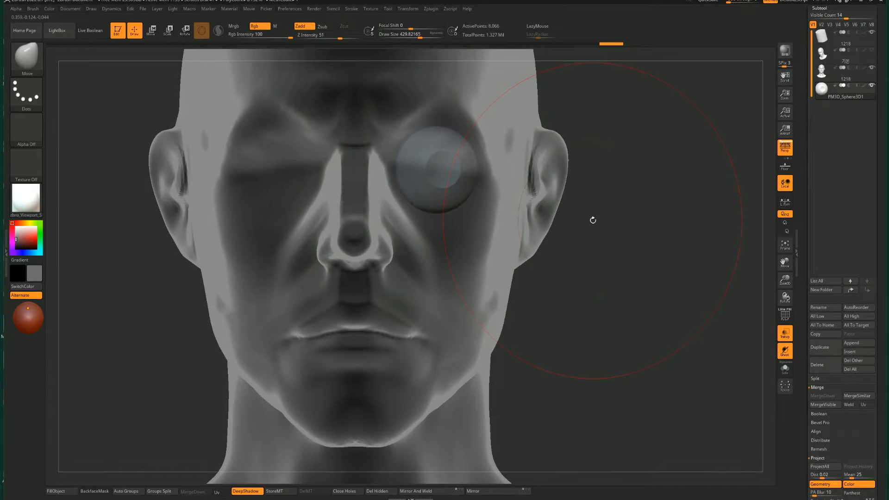
Step: Move the eyeball forward in side view so it sits at the front of the eye socket
{"action": "left_click", "coordinate": [785, 332]}
{"action": "left_click", "coordinate": [785, 332]}
{"action": "left_click_drag", "start_coordinate": [741, 334], "coordinate": [510, 278], "text": "shift"}
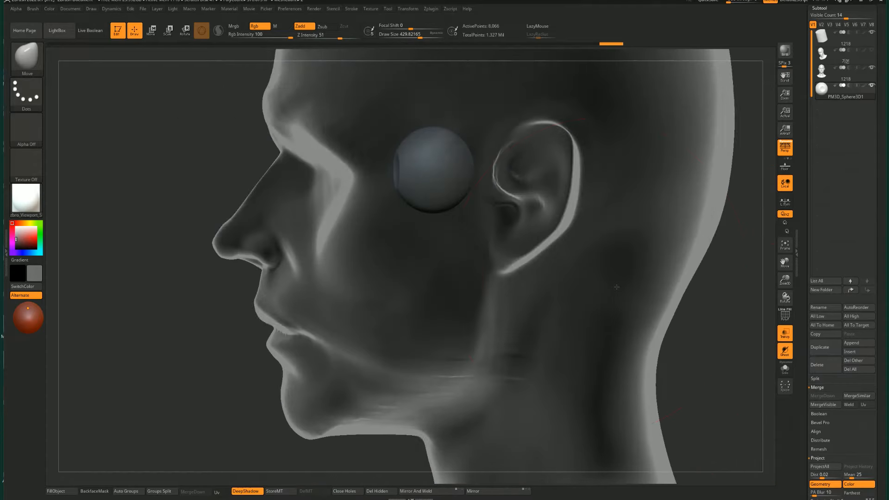
{"action": "key", "text": "w"}
{"action": "left_click_drag", "start_coordinate": [394, 174], "coordinate": [318, 175]}
{"action": "key", "text": "q"}
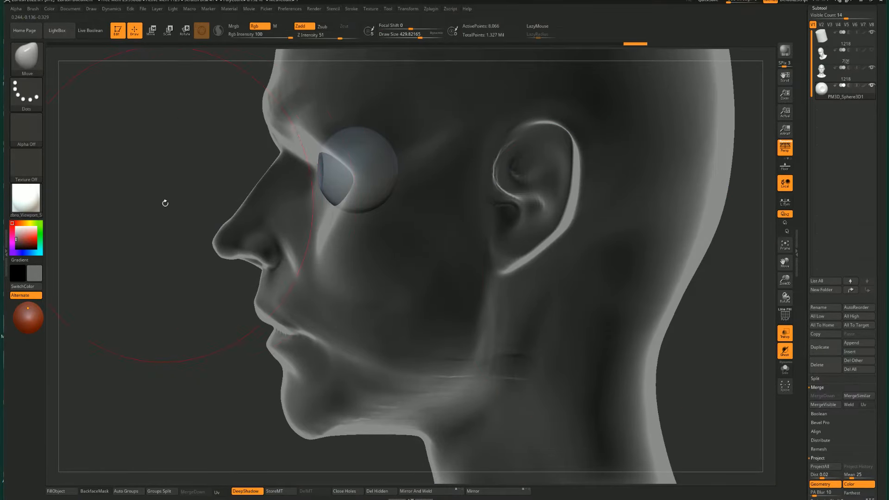
Step: Turn off ghost transparency and mirror the eyeball into the opposite eye socket with Mirror And Weld
{"action": "left_click_drag", "start_coordinate": [162, 200], "coordinate": [602, 287], "text": "shift"}
{"action": "left_click", "coordinate": [785, 332]}
{"action": "key", "text": "f"}
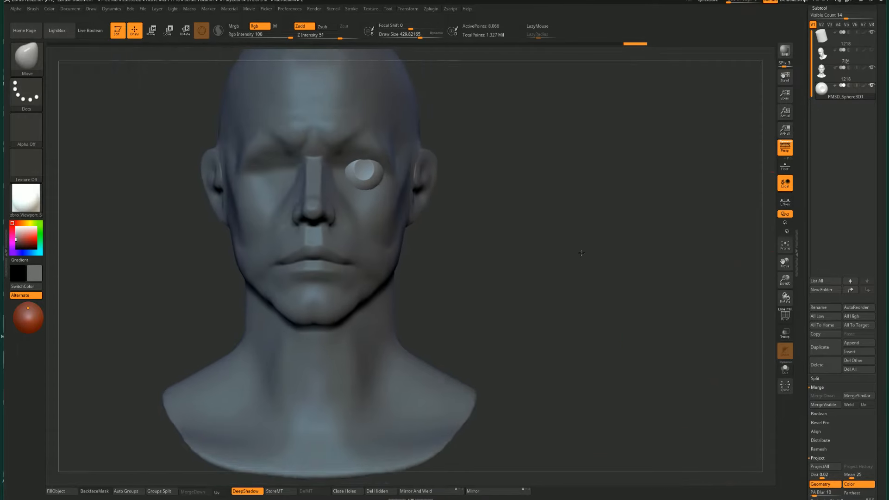
{"action": "left_click_drag", "start_coordinate": [576, 246], "coordinate": [495, 254]}
{"action": "key", "text": "w"}
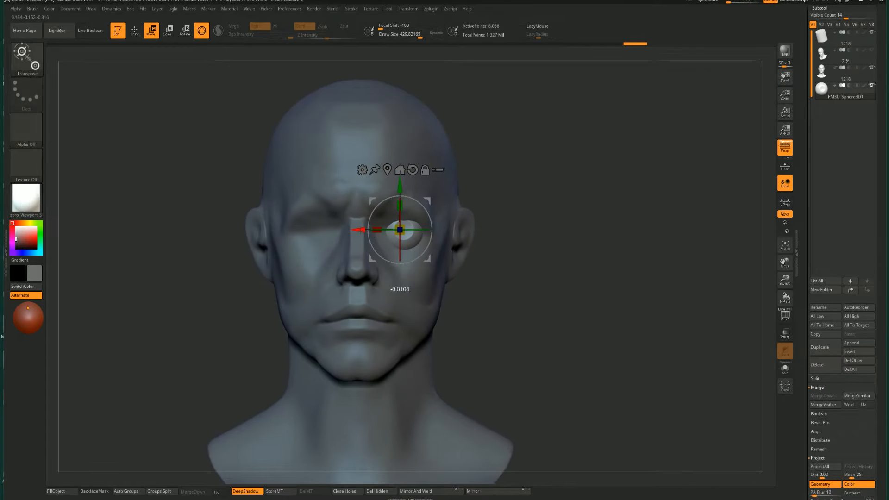
{"action": "key", "text": "q"}
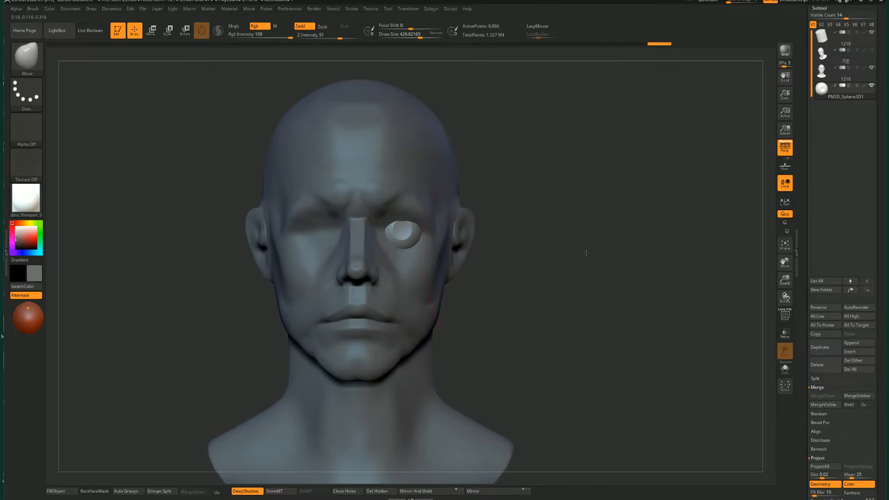
{"action": "left_click_drag", "start_coordinate": [587, 252], "coordinate": [601, 256], "text": "alt"}
{"action": "left_click", "coordinate": [411, 492]}
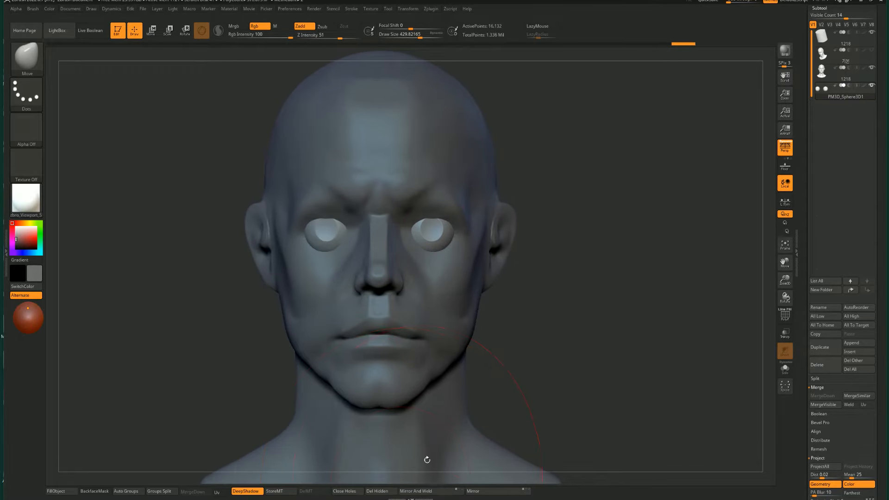
Step: Reduce the draw size to about 87 and make the mirrored eyeballs the active subtool
{"action": "key", "text": "w"}
{"action": "key", "text": "q"}
{"action": "key", "text": "s"}
{"action": "left_click_drag", "start_coordinate": [470, 268], "coordinate": [448, 268]}
{"action": "left_click", "coordinate": [402, 182], "text": "alt"}
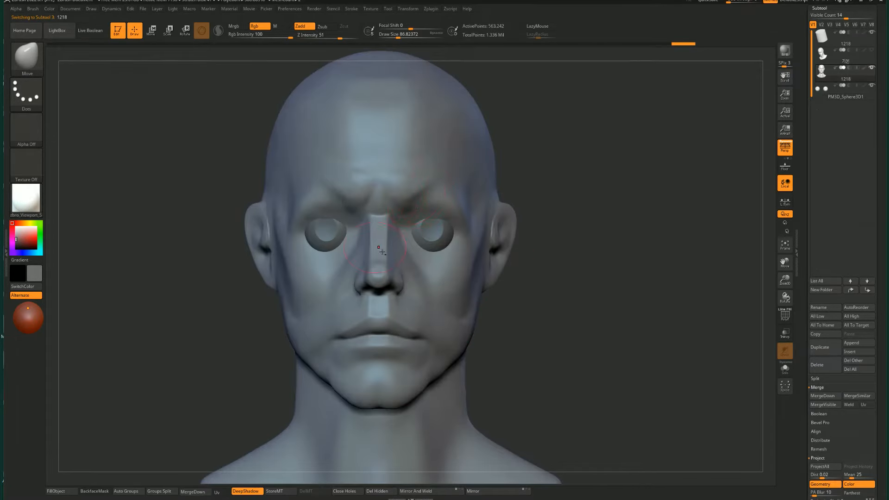
{"action": "left_click", "coordinate": [421, 226], "text": "alt"}
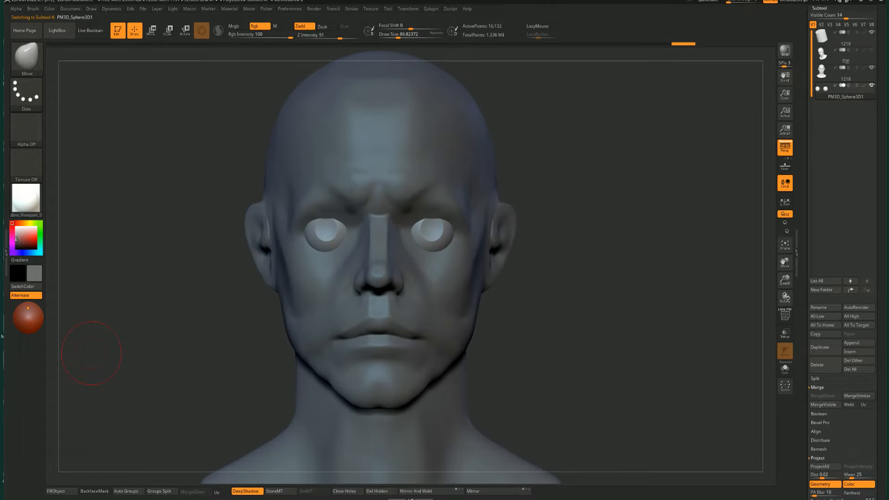
Step: Move the mirrored eyeballs slightly closer together, fine-tuning their spacing on either side of the nose
{"action": "key", "text": "w"}
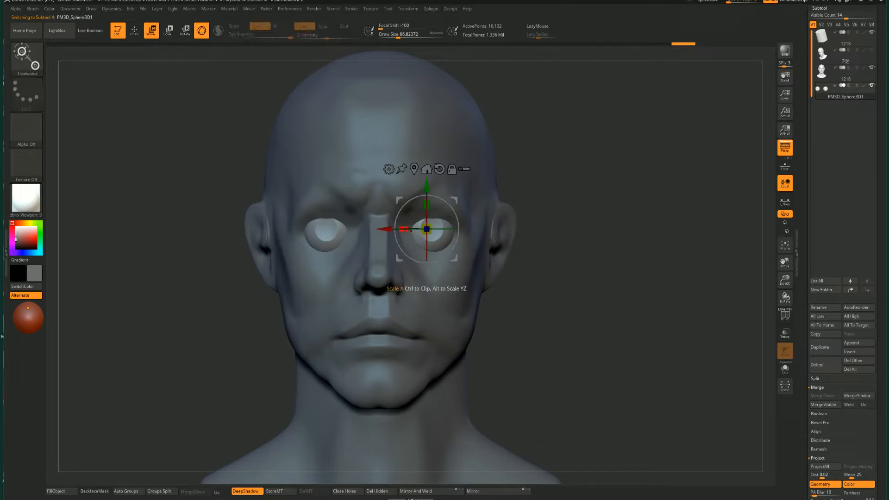
{"action": "left_click_drag", "start_coordinate": [388, 228], "coordinate": [382, 228]}
{"action": "key", "text": "q"}
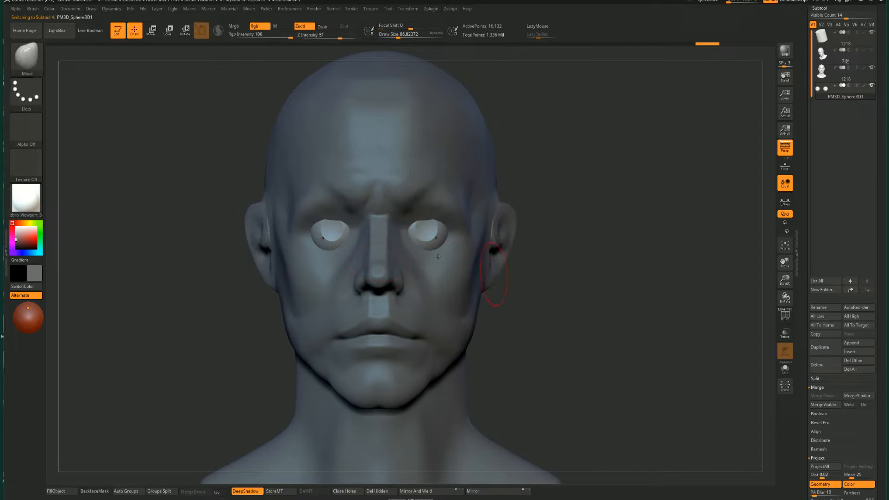
{"action": "key", "text": "w"}
{"action": "left_click_drag", "start_coordinate": [419, 228], "coordinate": [421, 228]}
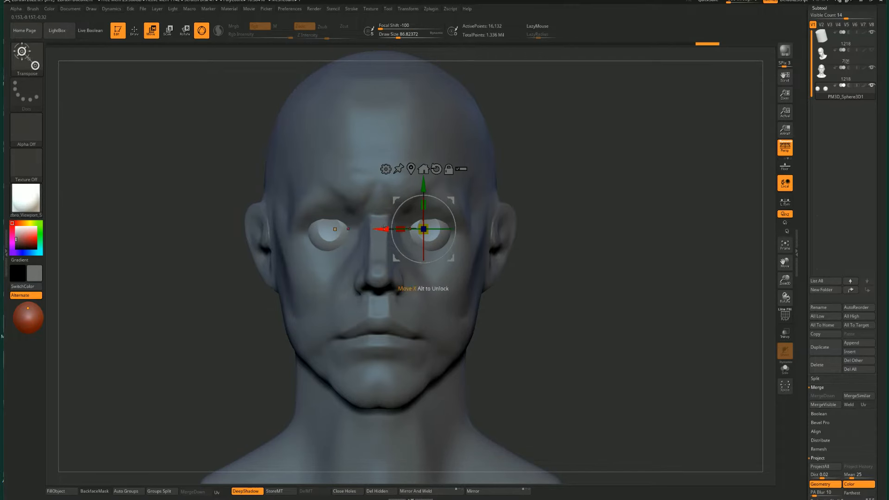
{"action": "key", "text": "q"}
{"action": "key", "text": "shift+s"}
{"action": "key", "text": "shift+s"}
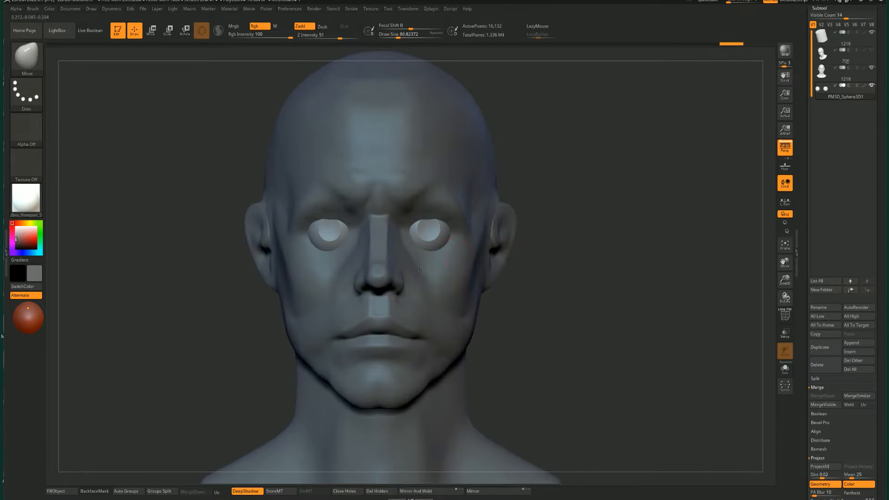
Step: Select the head and cover both eyeballs with built-up eyelid volume using ClayBuildup at draw size about 100
{"action": "left_click", "coordinate": [419, 269], "text": "alt"}
{"action": "right_click_drag", "start_coordinate": [589, 278], "coordinate": [529, 251], "text": "ctrl"}
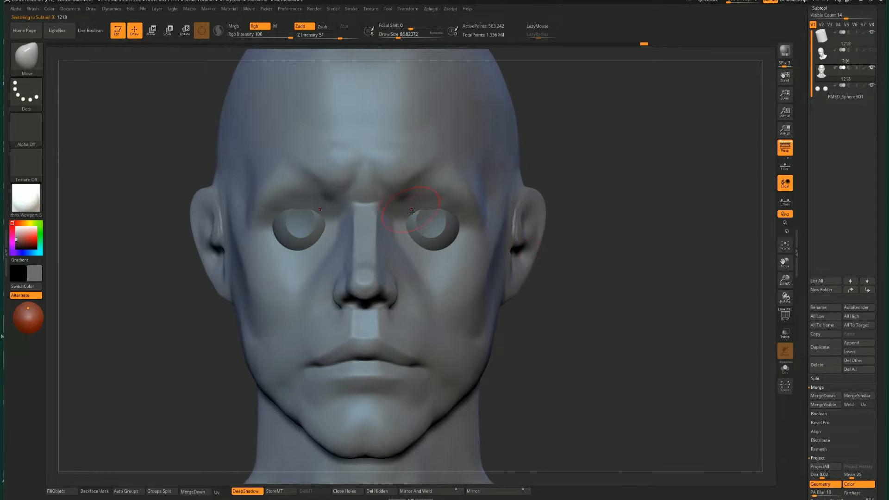
{"action": "mouse_move", "coordinate": [618, 214]}
{"action": "right_mouse_down"}
{"action": "mouse_move", "coordinate": [456, 214]}
{"action": "mouse_move", "coordinate": [602, 214]}
{"action": "right_mouse_up"}
{"action": "key", "text": "s"}
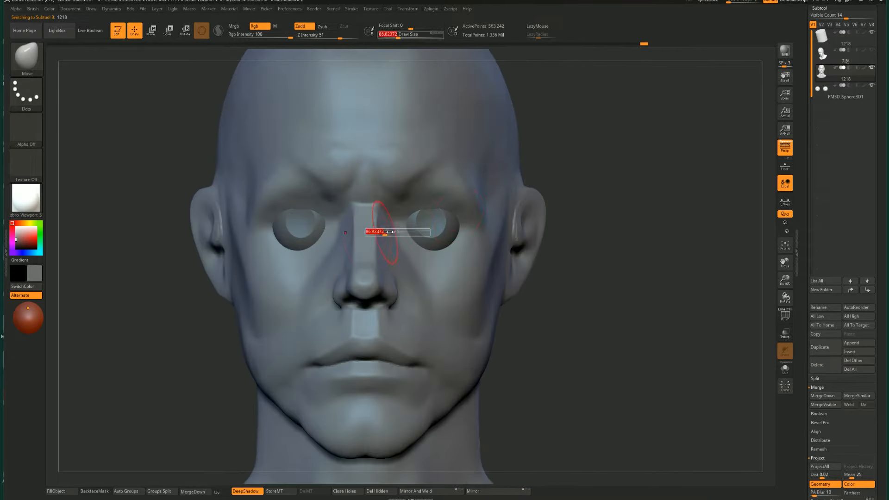
{"action": "left_click_drag", "start_coordinate": [380, 230], "coordinate": [387, 230]}
{"action": "key", "text": "b"}
{"action": "key", "text": "c"}
{"action": "key", "text": "b"}
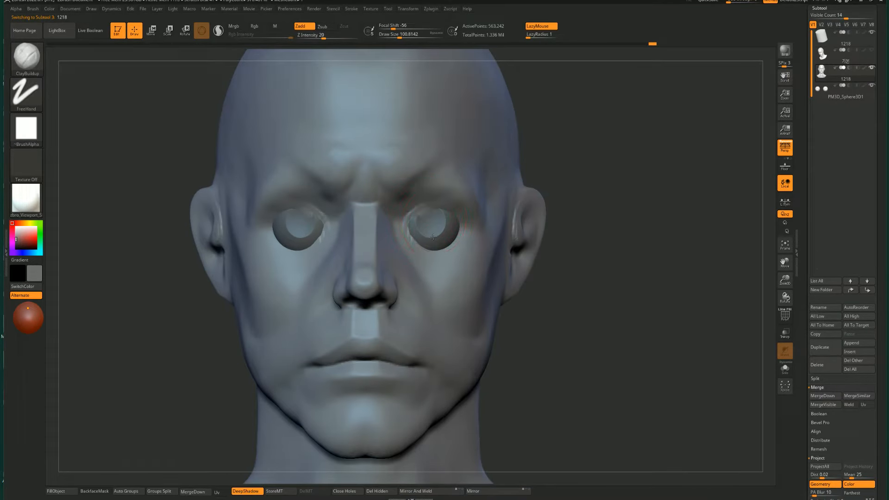
{"action": "mouse_move", "coordinate": [433, 237]}
{"action": "left_mouse_down"}
{"action": "mouse_move", "coordinate": [417, 219]}
{"action": "mouse_move", "coordinate": [425, 231]}
{"action": "mouse_move", "coordinate": [434, 215]}
{"action": "mouse_move", "coordinate": [450, 217]}
{"action": "mouse_move", "coordinate": [445, 234]}
{"action": "mouse_move", "coordinate": [434, 221]}
{"action": "mouse_move", "coordinate": [415, 234]}
{"action": "mouse_move", "coordinate": [451, 241]}
{"action": "mouse_move", "coordinate": [420, 230]}
{"action": "left_mouse_up"}
Step: Smooth the built-up eyelid volume over both eyeballs at draw size about 74
{"action": "key", "text": "s"}
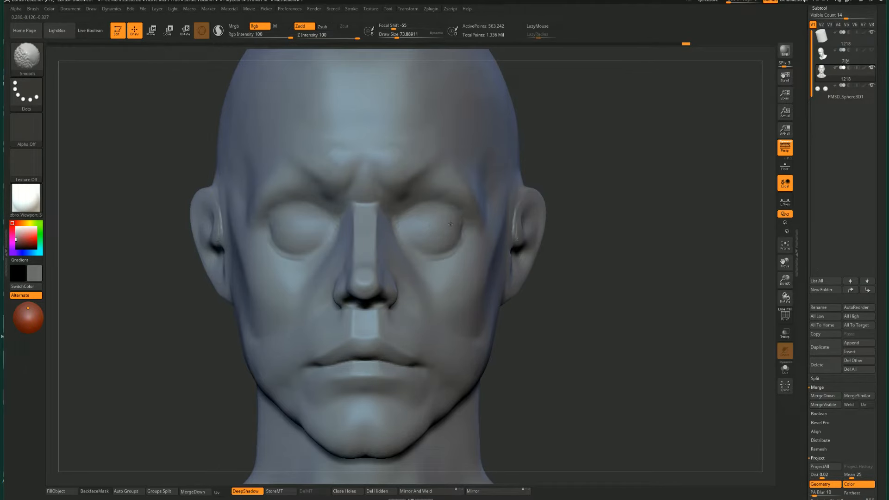
{"action": "left_click_drag", "start_coordinate": [421, 229], "coordinate": [416, 233], "text": "shift"}
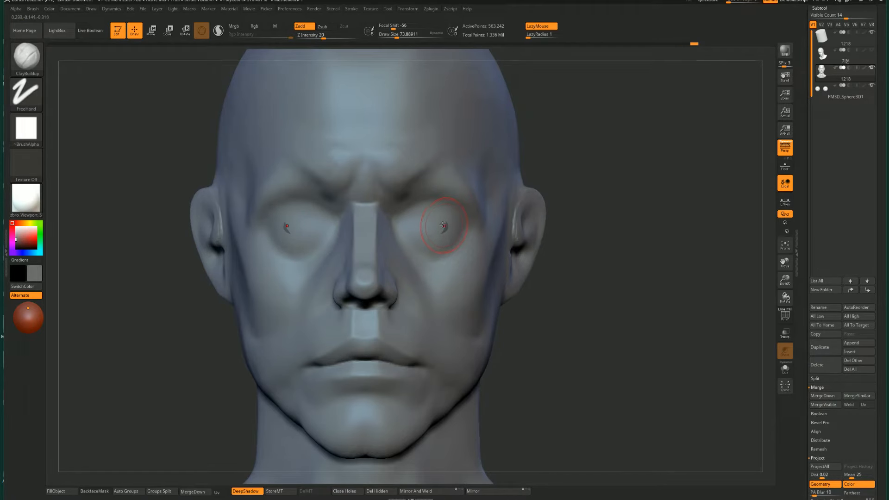
{"action": "key", "text": "shift"}
Step: Sculpt the upper eyelid edge across both eyes with the Standard brush at draw size about 23
{"action": "right_click_drag", "start_coordinate": [495, 244], "coordinate": [415, 225], "text": "ctrl"}
{"action": "key", "text": "s"}
{"action": "left_click", "coordinate": [415, 232]}
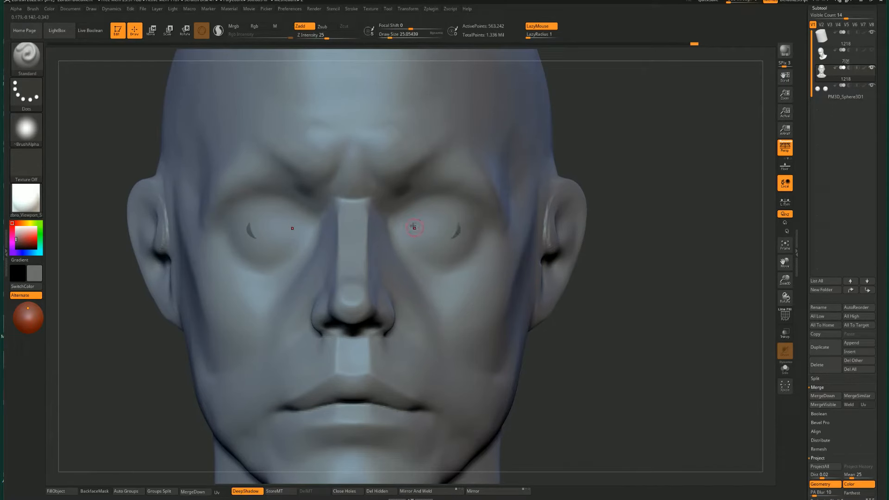
{"action": "mouse_move", "coordinate": [417, 223]}
{"action": "left_mouse_down", "text": "ctrl"}
{"action": "mouse_move", "coordinate": [439, 221]}
{"action": "mouse_move", "coordinate": [448, 237]}
{"action": "mouse_move", "coordinate": [409, 234]}
{"action": "left_mouse_up", "text": "ctrl"}
{"action": "key", "text": "ctrl+z"}
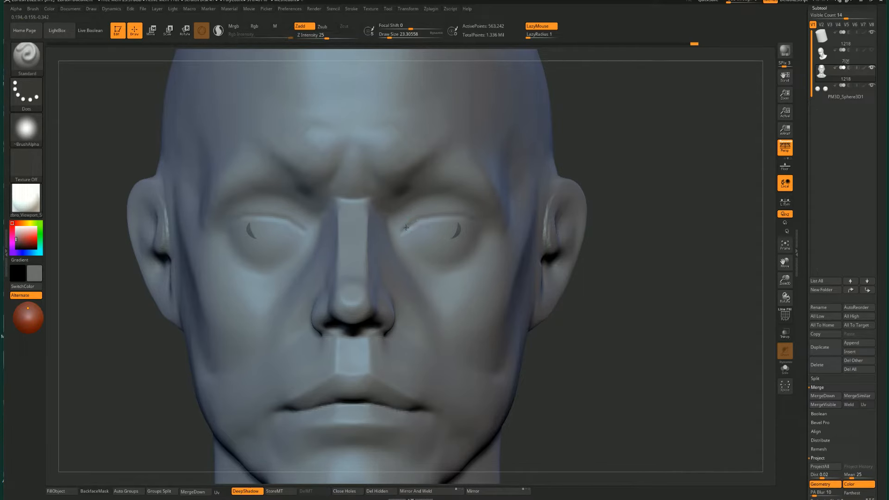
Step: Sculpt the lower eyelid edge and deepen the eye opening along the upper and lower lids with the Standard brush
{"action": "left_click_drag", "start_coordinate": [419, 241], "coordinate": [469, 231]}
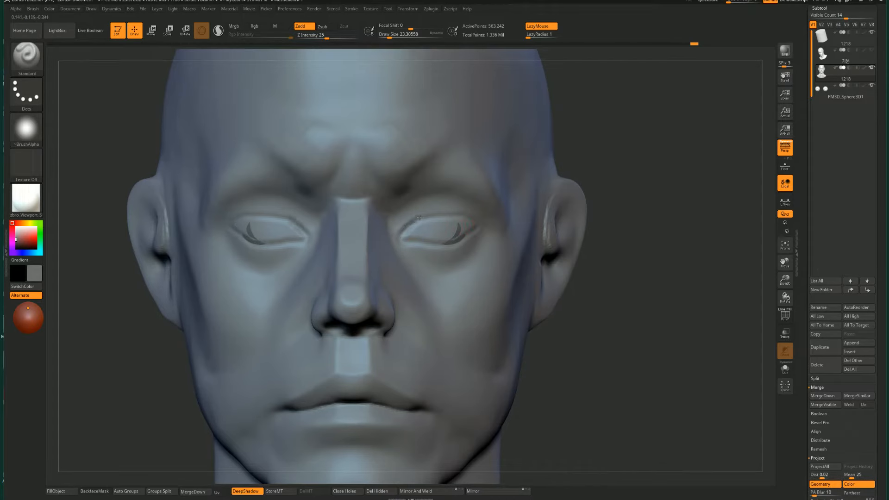
{"action": "left_click_drag", "start_coordinate": [419, 218], "coordinate": [463, 217]}
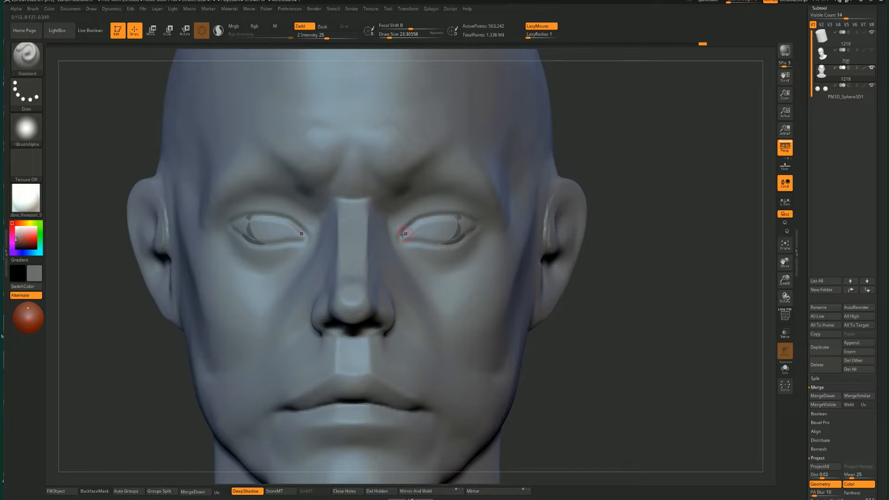
{"action": "left_click_drag", "start_coordinate": [415, 240], "coordinate": [463, 239]}
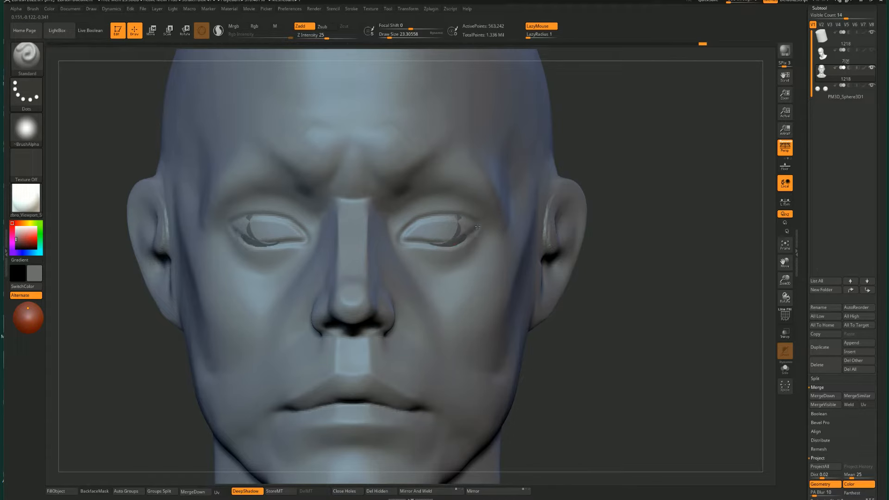
Step: Carve away the clay between the eyelids with ClayBuildup to expose the eyeballs
{"action": "key", "text": "s"}
{"action": "key", "text": "s"}
{"action": "key", "text": "b"}
{"action": "key", "text": "c"}
{"action": "key", "text": "b"}
{"action": "mouse_move", "coordinate": [418, 227]}
{"action": "left_mouse_down"}
{"action": "mouse_move", "coordinate": [462, 226]}
{"action": "mouse_move", "coordinate": [403, 236]}
{"action": "left_mouse_up"}
Step: Define the eyelid rims with the Standard brush and smooth the edges of the eye openings
{"action": "key", "text": "b"}
{"action": "key", "text": "s"}
{"action": "key", "text": "t"}
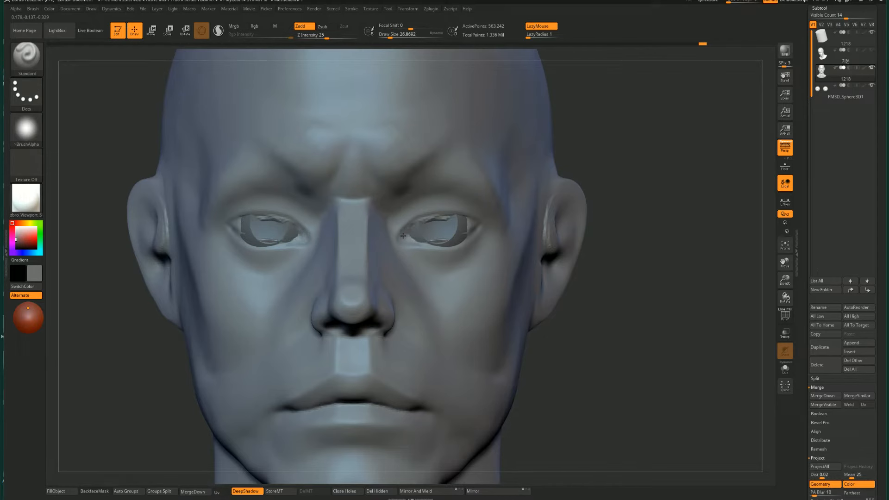
{"action": "mouse_move", "coordinate": [405, 231]}
{"action": "left_mouse_down"}
{"action": "mouse_move", "coordinate": [448, 217]}
{"action": "mouse_move", "coordinate": [441, 220]}
{"action": "left_mouse_up"}
{"action": "key", "text": "s"}
{"action": "left_click_drag", "start_coordinate": [433, 219], "coordinate": [472, 223], "text": "shift"}
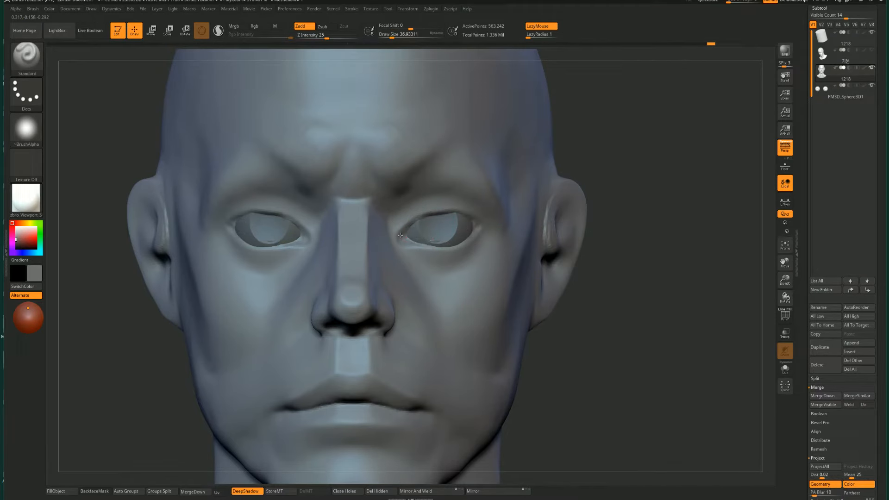
Step: Select the eyeballs and rotate them slightly to adjust the direction of the irises
{"action": "left_click", "coordinate": [451, 231], "text": "alt"}
{"action": "key", "text": "shift+s"}
{"action": "key", "text": "shift+s"}
{"action": "key", "text": "e"}
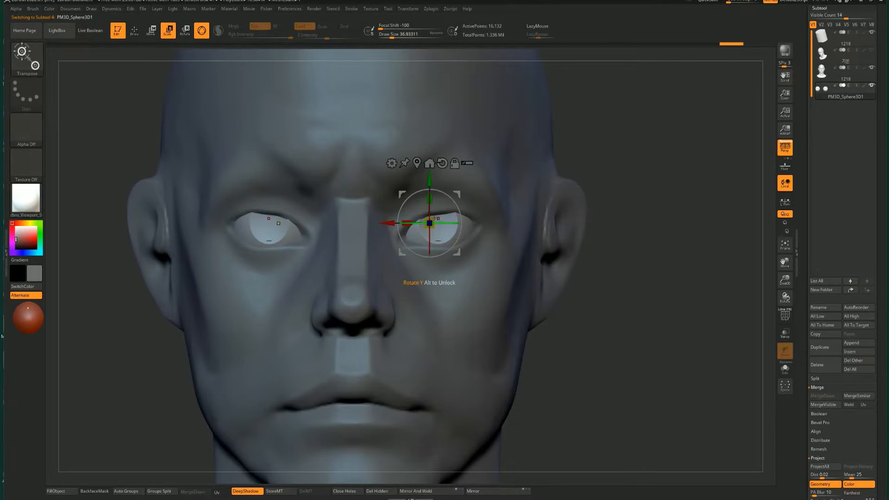
{"action": "left_click_drag", "start_coordinate": [430, 224], "coordinate": [428, 217]}
{"action": "key", "text": "shift+s"}
{"action": "key", "text": "shift+s"}
Step: Move the eyeballs forward in side view so they sit against the eyelids, checking the fit from the front
{"action": "left_click_drag", "start_coordinate": [649, 277], "coordinate": [509, 278], "text": "shift"}
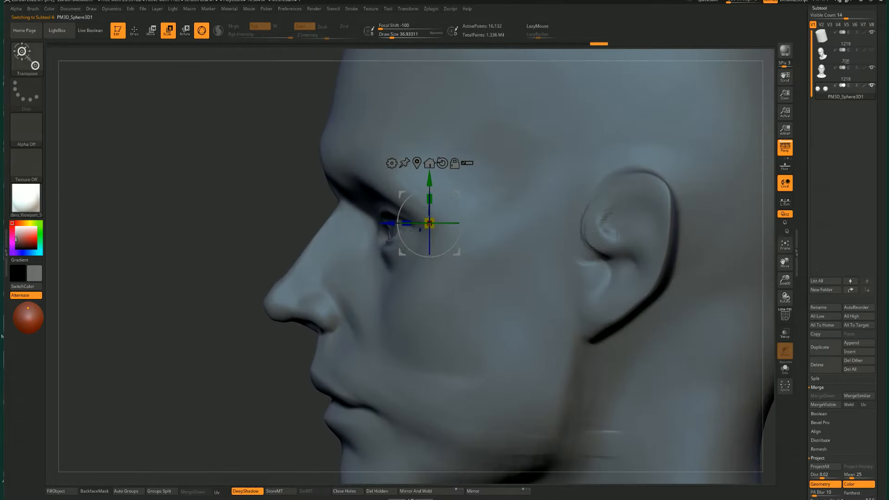
{"action": "left_click_drag", "start_coordinate": [387, 223], "coordinate": [379, 223]}
{"action": "left_click_drag", "start_coordinate": [230, 240], "coordinate": [397, 223], "text": "shift"}
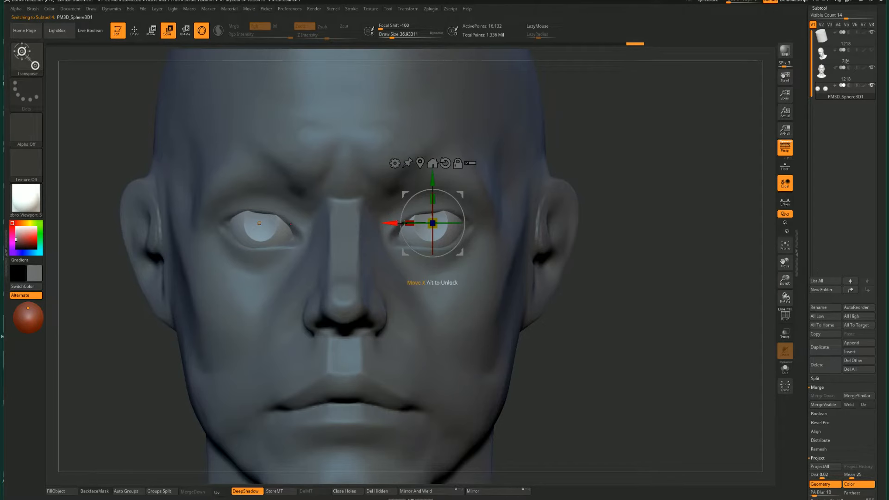
{"action": "left_click_drag", "start_coordinate": [665, 245], "coordinate": [523, 246], "text": "shift"}
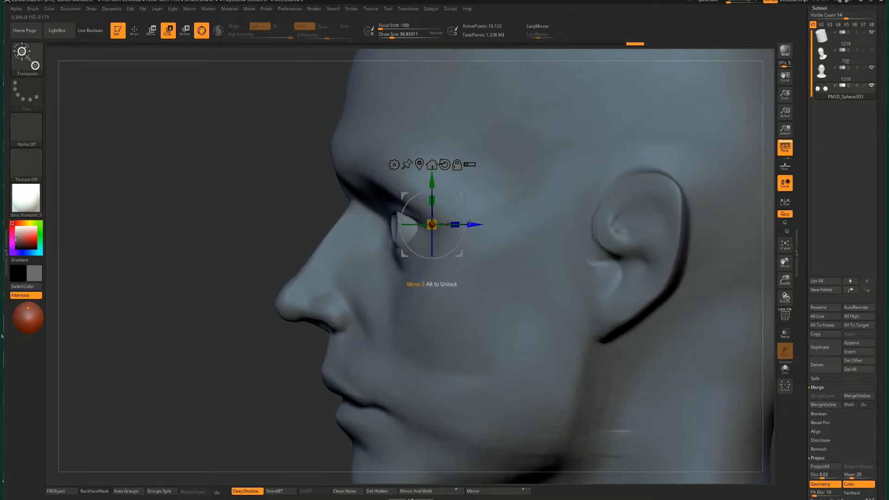
{"action": "key", "text": "q"}
{"action": "left_click_drag", "start_coordinate": [213, 252], "coordinate": [352, 259], "text": "shift"}
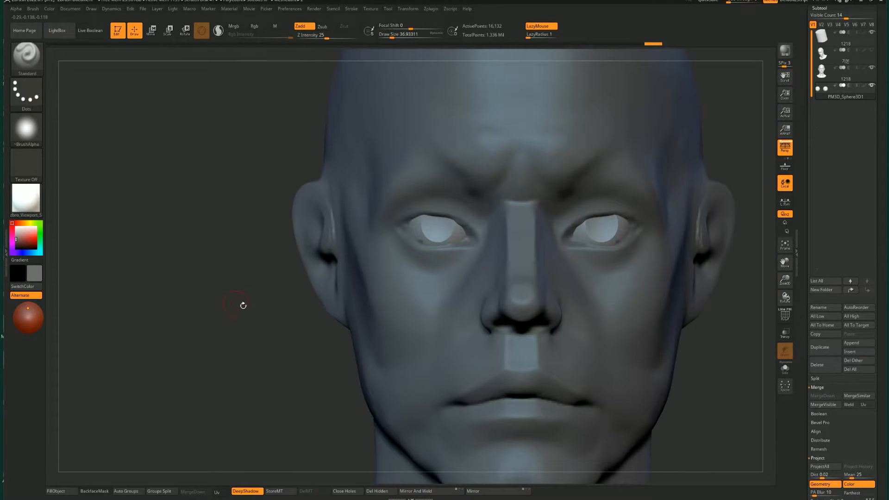
{"action": "left_click_drag", "start_coordinate": [242, 305], "coordinate": [105, 310], "text": "alt"}
{"action": "key", "text": "w"}
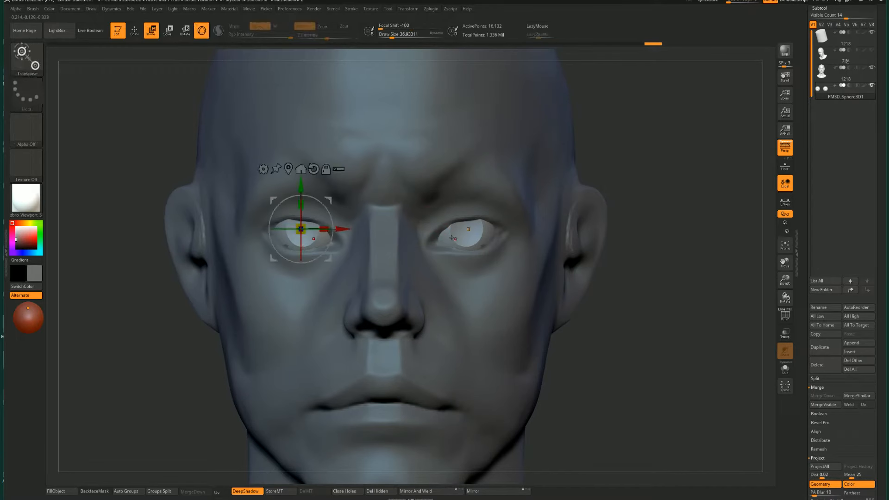
{"action": "key", "text": "q"}
Step: Select the head and refine the inner eye corners with the Standard brush at draw size about 33
{"action": "left_click", "coordinate": [453, 235], "text": "alt"}
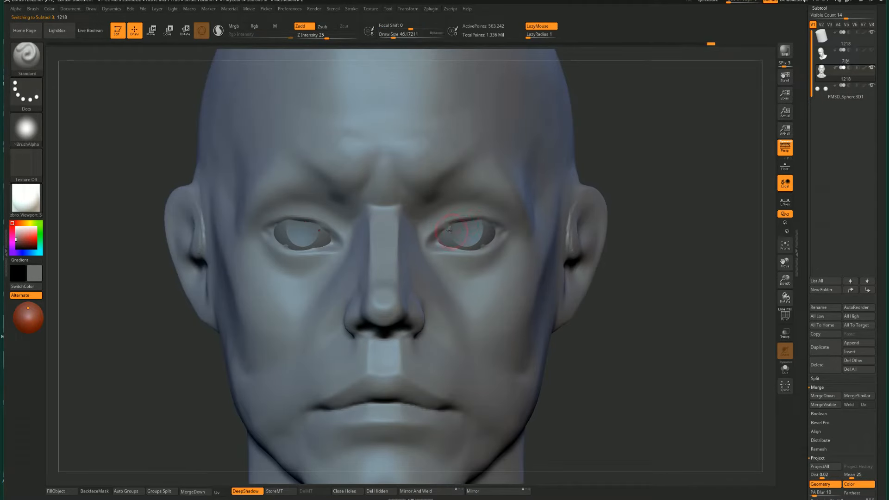
{"action": "key", "text": "s"}
{"action": "left_click_drag", "start_coordinate": [444, 240], "coordinate": [437, 239]}
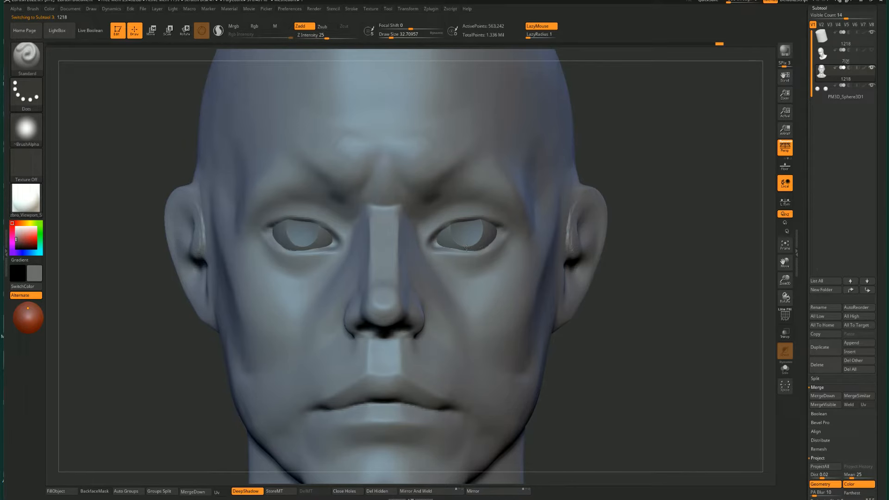
Step: Adjust the shape of the eyelids and surrounding area with the Move brush at draw size about 94
{"action": "left_click_drag", "start_coordinate": [657, 266], "coordinate": [625, 264], "text": "alt"}
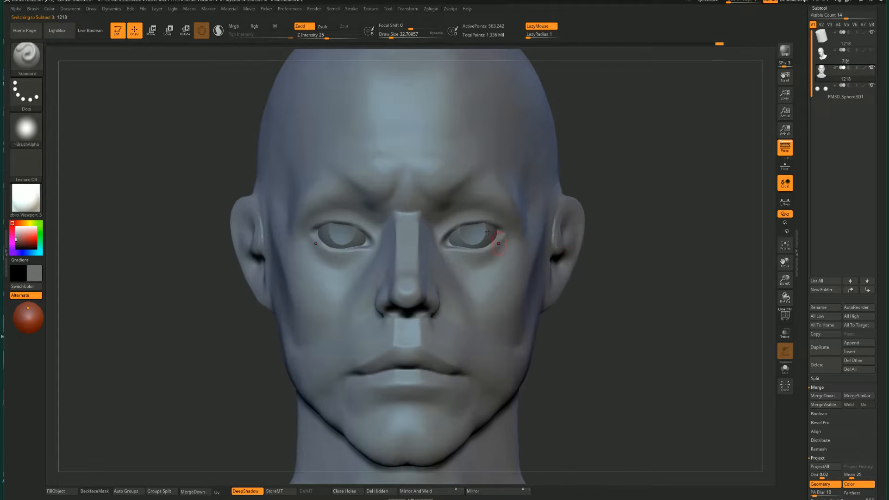
{"action": "key", "text": "b"}
{"action": "key", "text": "m"}
{"action": "key", "text": "v"}
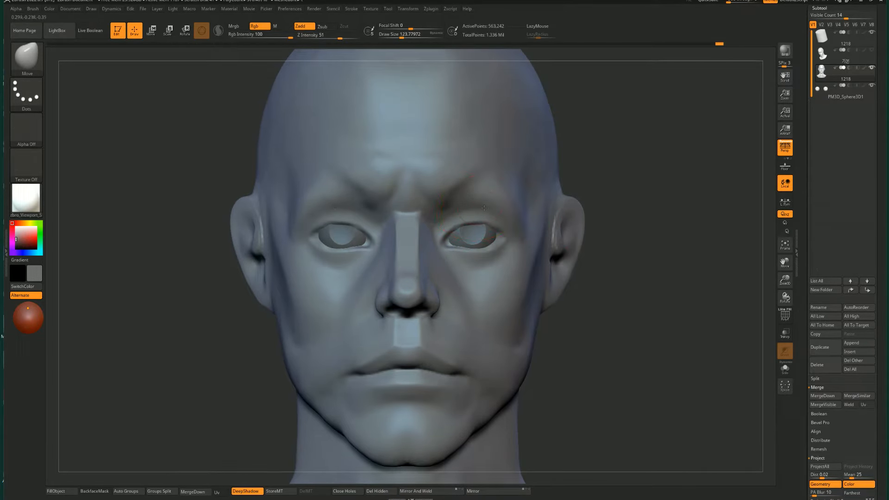
{"action": "key", "text": "bracketleft"}
{"action": "key", "text": "shift"}
{"action": "key", "text": "ctrl+shift+z"}
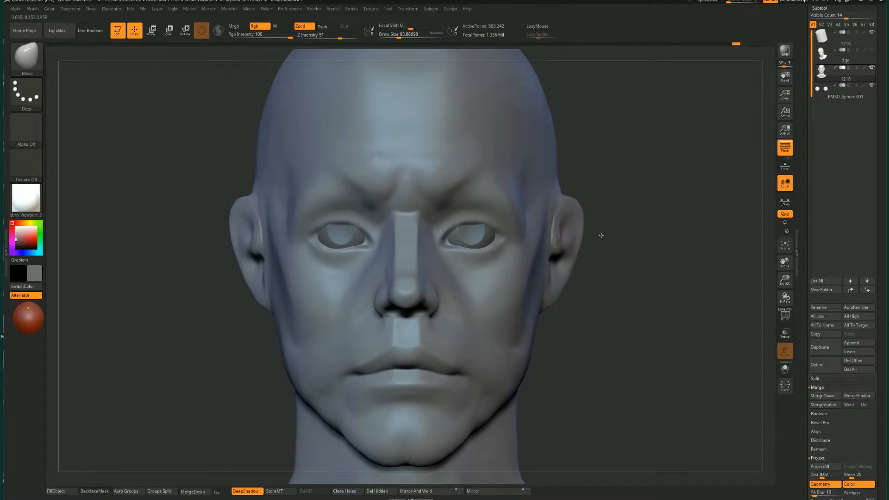
Step: Reshape the eyelids from a low angle with the Move brush so they curve around the eyeballs
{"action": "mouse_move", "coordinate": [604, 232]}
{"action": "left_mouse_down", "text": "alt"}
{"action": "mouse_move", "coordinate": [553, 230]}
{"action": "mouse_move", "coordinate": [552, 250]}
{"action": "mouse_move", "coordinate": [568, 258]}
{"action": "mouse_move", "coordinate": [540, 270]}
{"action": "left_mouse_up", "text": "alt"}
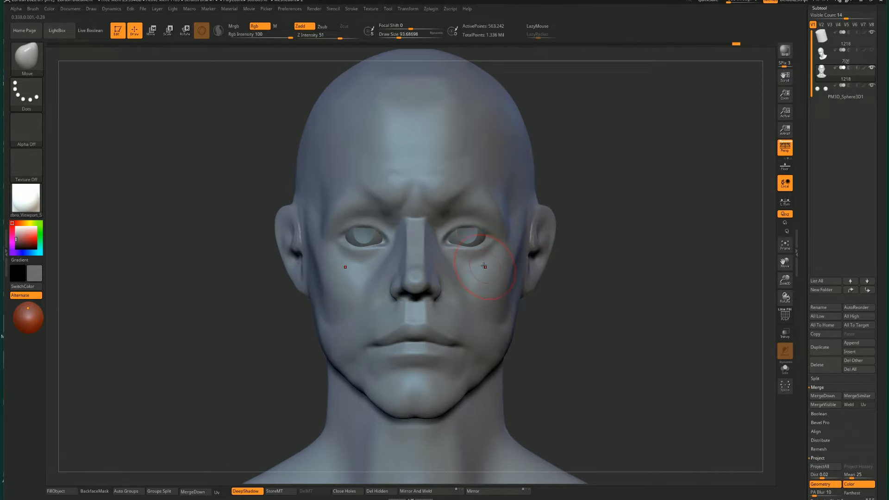
{"action": "left_click_drag", "start_coordinate": [587, 254], "coordinate": [557, 250], "text": "alt"}
{"action": "mouse_move", "coordinate": [256, 313]}
{"action": "left_mouse_down", "text": "alt"}
{"action": "mouse_move", "coordinate": [241, 322]}
{"action": "mouse_move", "coordinate": [252, 254]}
{"action": "left_mouse_up", "text": "alt"}
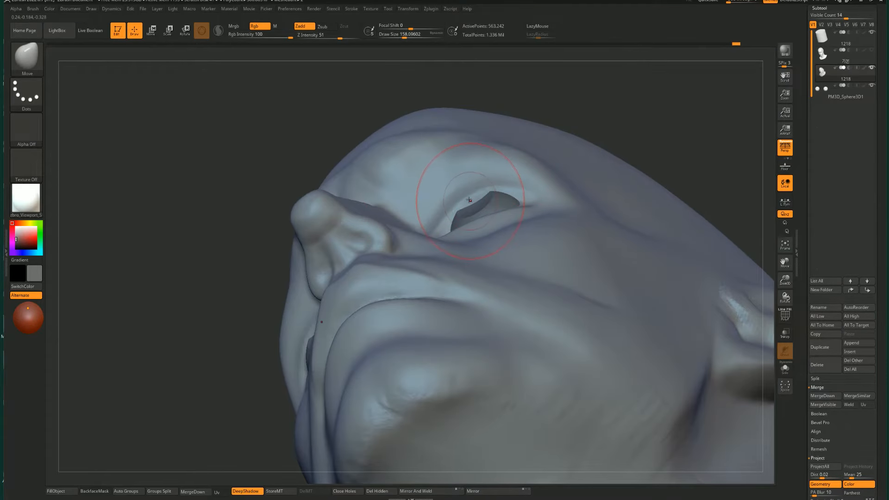
{"action": "key", "text": "["}
{"action": "left_click_drag", "start_coordinate": [494, 215], "coordinate": [491, 209]}
{"action": "mouse_move", "coordinate": [206, 264]}
{"action": "left_mouse_down"}
{"action": "mouse_move", "coordinate": [207, 293]}
{"action": "mouse_move", "coordinate": [207, 277]}
{"action": "mouse_move", "coordinate": [218, 274]}
{"action": "left_mouse_up"}
{"action": "key", "text": "s"}
{"action": "left_click_drag", "start_coordinate": [502, 230], "coordinate": [486, 229]}
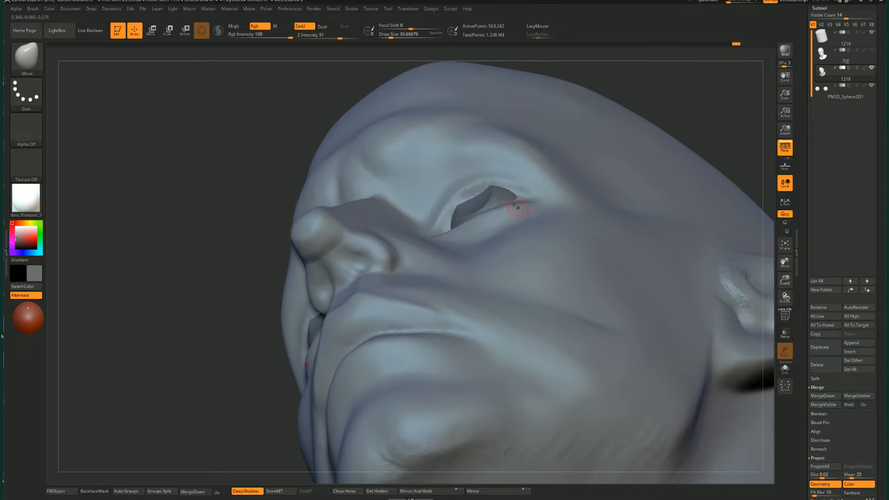
Step: Try ClayBuildup strokes at draw size about 31 along the fold above the upper eyelid
{"action": "key", "text": "b"}
{"action": "key", "text": "c"}
{"action": "key", "text": "b"}
{"action": "mouse_move", "coordinate": [529, 188]}
{"action": "left_mouse_down"}
{"action": "mouse_move", "coordinate": [513, 179]}
{"action": "mouse_move", "coordinate": [451, 190]}
{"action": "mouse_move", "coordinate": [439, 212]}
{"action": "left_mouse_up"}
{"action": "key", "text": "ctrl+z"}
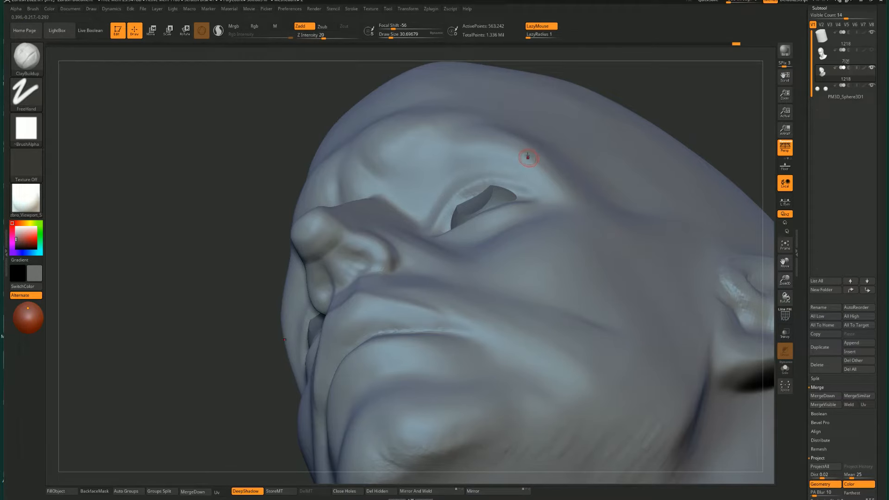
{"action": "mouse_move", "coordinate": [521, 150]}
{"action": "left_mouse_down"}
{"action": "mouse_move", "coordinate": [469, 141]}
{"action": "mouse_move", "coordinate": [438, 162]}
{"action": "mouse_move", "coordinate": [425, 203]}
{"action": "left_mouse_up"}
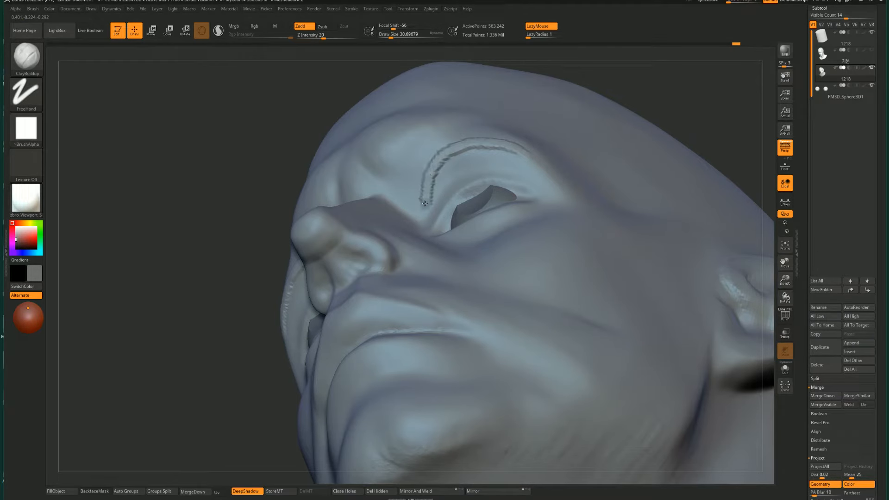
{"action": "key", "text": "ctrl+z"}
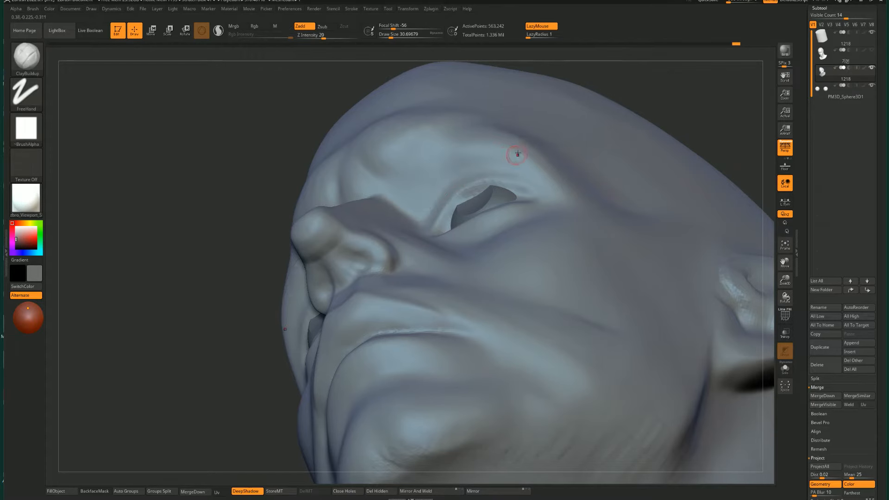
{"action": "mouse_move", "coordinate": [516, 152]}
{"action": "left_mouse_down"}
{"action": "mouse_move", "coordinate": [456, 157]}
{"action": "mouse_move", "coordinate": [412, 187]}
{"action": "left_mouse_up"}
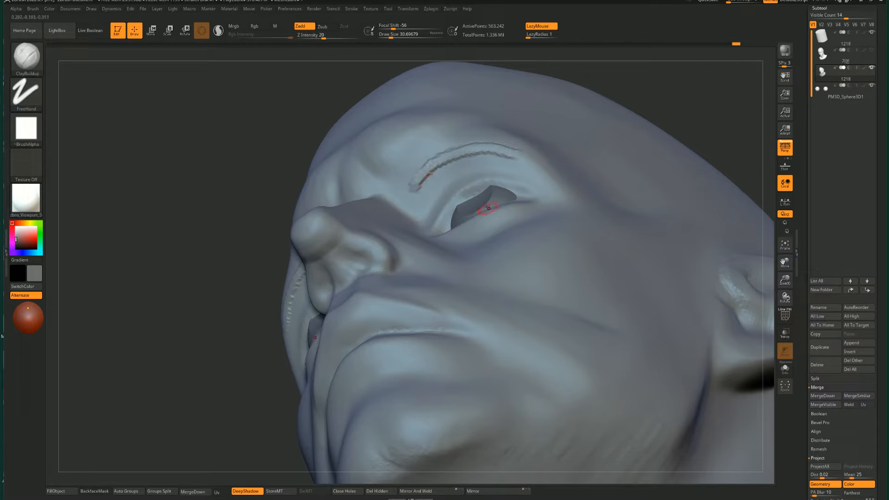
{"action": "key", "text": "ctrl+z"}
{"action": "mouse_move", "coordinate": [505, 144]}
{"action": "left_mouse_down"}
{"action": "mouse_move", "coordinate": [446, 156]}
{"action": "mouse_move", "coordinate": [410, 197]}
{"action": "left_mouse_up"}
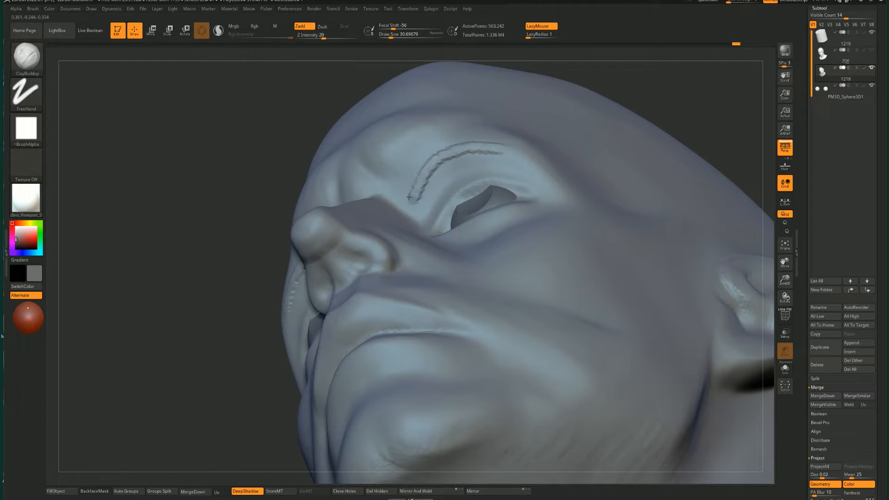
{"action": "key", "text": "ctrl+z"}
{"action": "mouse_move", "coordinate": [504, 145]}
{"action": "left_mouse_down"}
{"action": "mouse_move", "coordinate": [452, 147]}
{"action": "mouse_move", "coordinate": [410, 193]}
{"action": "mouse_move", "coordinate": [396, 196]}
{"action": "mouse_move", "coordinate": [428, 198]}
{"action": "mouse_move", "coordinate": [399, 182]}
{"action": "mouse_move", "coordinate": [393, 189]}
{"action": "left_mouse_up"}
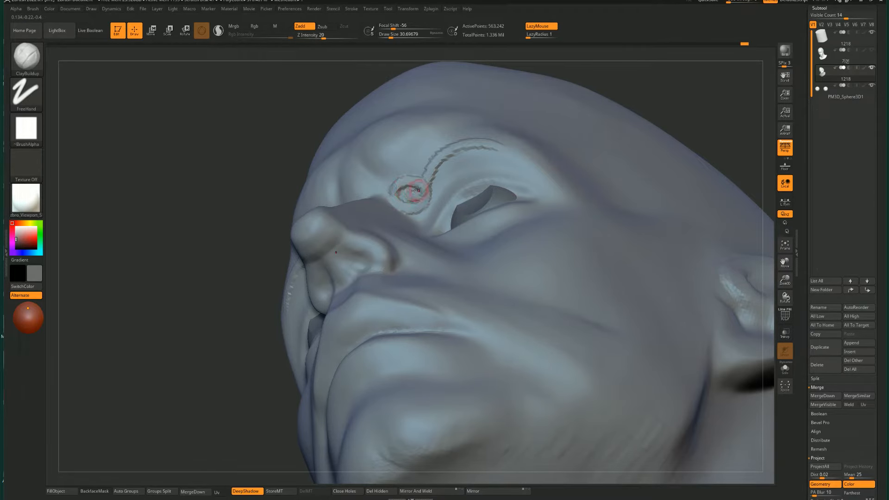
{"action": "key", "text": "ctrl+z"}
Step: Adjust the inner eye corners from a low side view with the Move brush at draw size about 74
{"action": "left_click_drag", "start_coordinate": [208, 218], "coordinate": [200, 366]}
{"action": "key", "text": "b"}
{"action": "key", "text": "m"}
{"action": "key", "text": "v"}
{"action": "key", "text": "bracketleft"}
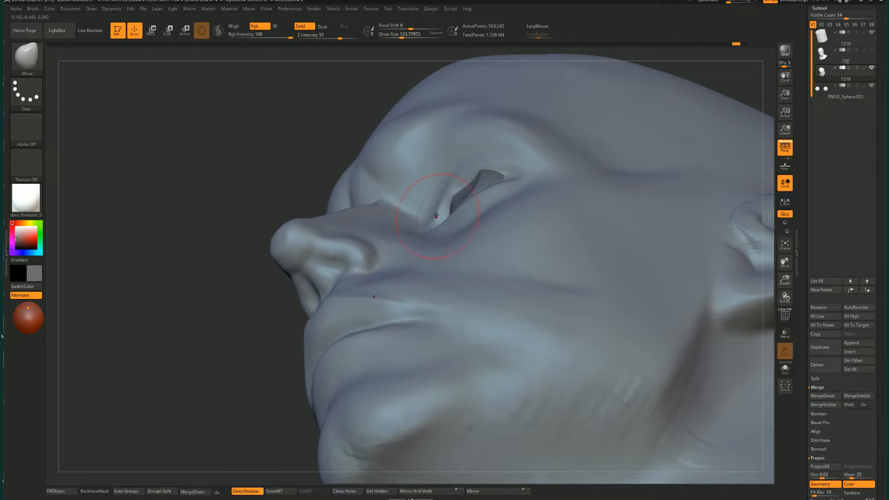
{"action": "key", "text": "bracketleft"}
{"action": "left_click_drag", "start_coordinate": [440, 222], "coordinate": [443, 226]}
{"action": "left_click_drag", "start_coordinate": [485, 186], "coordinate": [625, 285]}
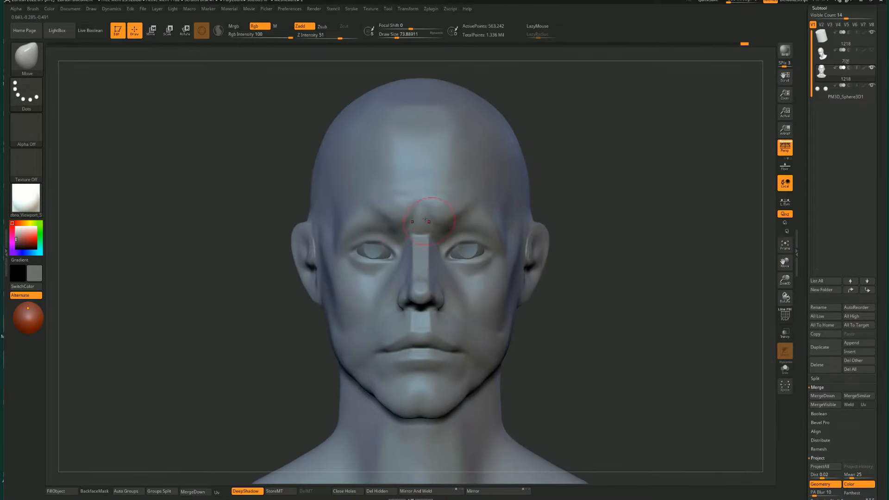
Step: Shift the eye area slightly upward with the Move brush at draw size about 202
{"action": "key", "text": "b"}
{"action": "key", "text": "c"}
{"action": "key", "text": "b"}
{"action": "key", "text": "["}
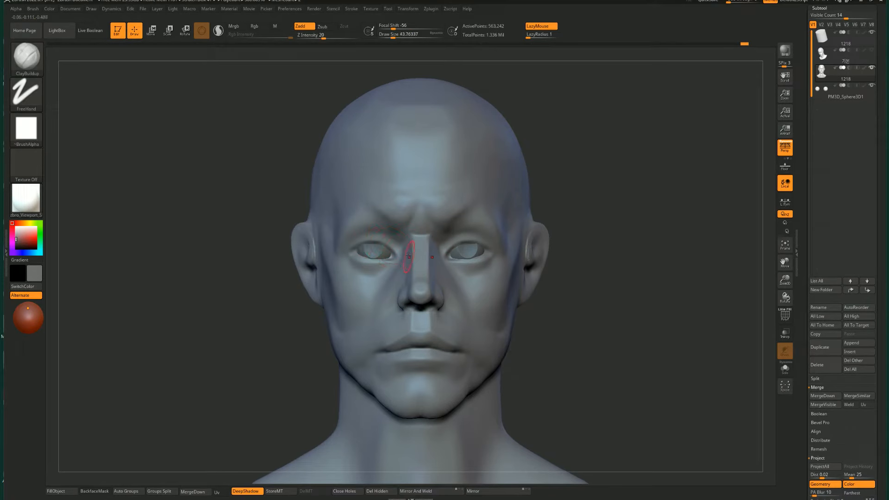
{"action": "key", "text": "]"}
{"action": "key", "text": "]"}
{"action": "key", "text": "]"}
{"action": "key", "text": "]"}
{"action": "key", "text": "b"}
{"action": "key", "text": "m"}
{"action": "key", "text": "v"}
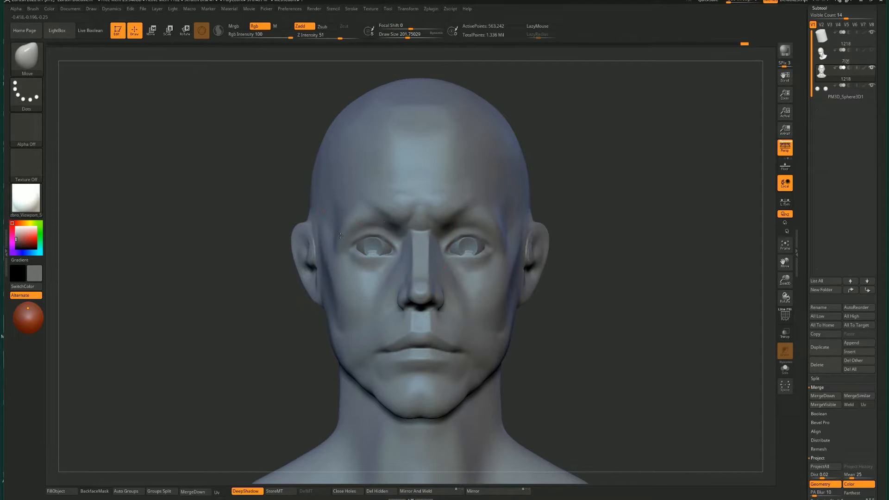
{"action": "key", "text": "["}
Step: Select the eyeballs and raise them slightly to match the eyelid openings, ending with the head selected
{"action": "left_click", "coordinate": [376, 245], "text": "alt"}
{"action": "key", "text": "w"}
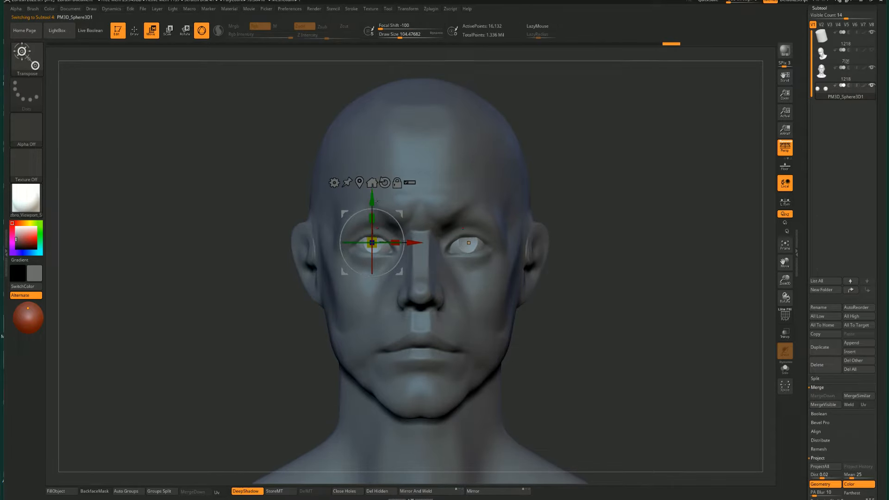
{"action": "key", "text": "q"}
{"action": "left_click", "coordinate": [276, 324], "text": "alt"}
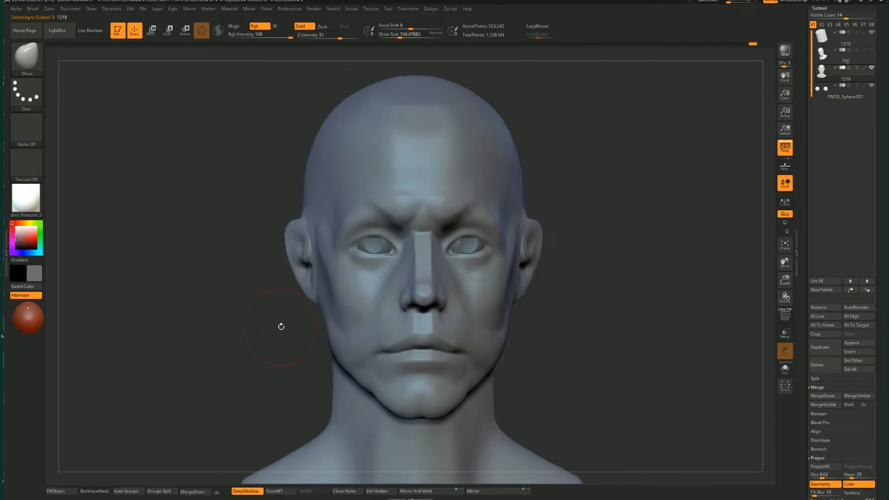
Step: Fine-tune the eyelid openings from the front with the Move brush at a reduced draw size
{"action": "key", "text": "s"}
{"action": "left_click_drag", "start_coordinate": [419, 287], "coordinate": [399, 287]}
{"action": "key", "text": "bracketleft"}
{"action": "left_click_drag", "start_coordinate": [373, 244], "coordinate": [373, 248]}
{"action": "mouse_move", "coordinate": [246, 281]}
{"action": "left_mouse_down", "text": "shift"}
{"action": "mouse_move", "coordinate": [224, 279]}
{"action": "mouse_move", "coordinate": [236, 309]}
{"action": "mouse_move", "coordinate": [256, 283]}
{"action": "mouse_move", "coordinate": [249, 295]}
{"action": "mouse_move", "coordinate": [271, 292]}
{"action": "left_mouse_up", "text": "shift"}
{"action": "key", "text": "shift"}
Step: Build up the upper and lower eyelid rims with ClayBuildup at draw size about 49
{"action": "key", "text": "b"}
{"action": "key", "text": "c"}
{"action": "key", "text": "b"}
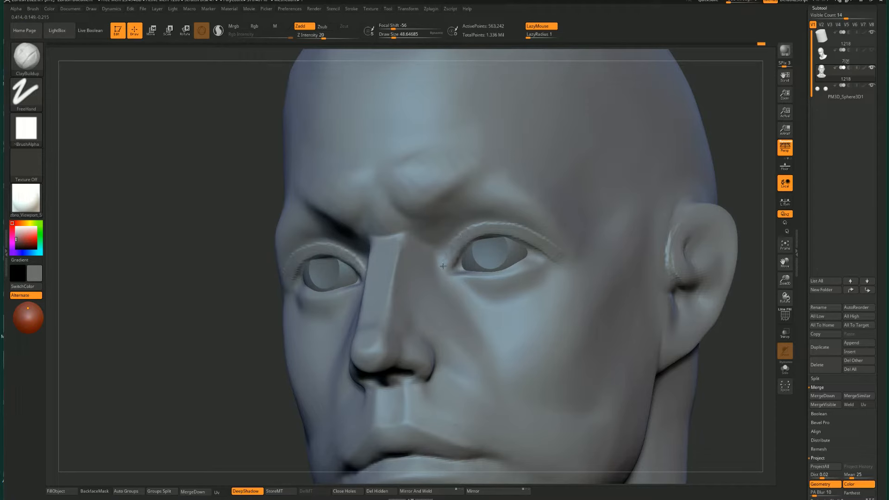
{"action": "left_click_drag", "start_coordinate": [462, 277], "coordinate": [483, 280]}
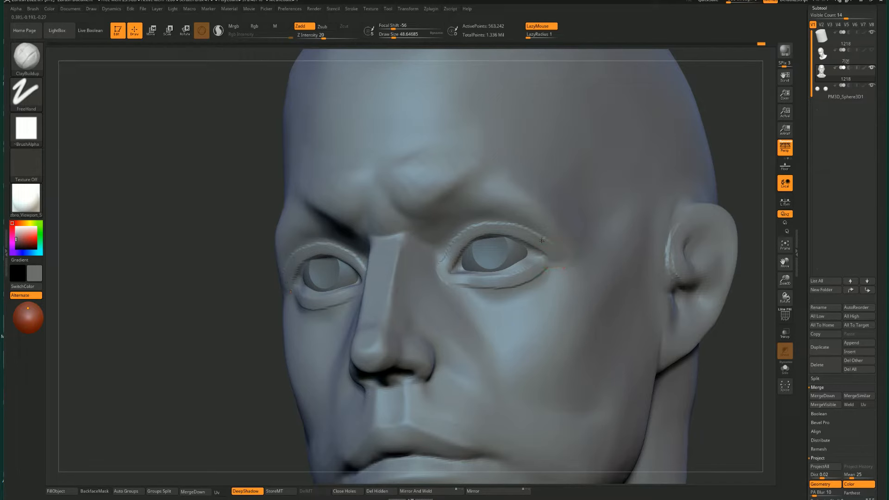
Step: Refine the eyelid rims and eye corners with the Standard brush at draw size about 29
{"action": "key", "text": "s"}
{"action": "mouse_move", "coordinate": [582, 256]}
{"action": "left_mouse_down"}
{"action": "mouse_move", "coordinate": [493, 225]}
{"action": "mouse_move", "coordinate": [446, 257]}
{"action": "mouse_move", "coordinate": [479, 281]}
{"action": "mouse_move", "coordinate": [508, 280]}
{"action": "mouse_move", "coordinate": [535, 258]}
{"action": "left_mouse_up"}
{"action": "key", "text": "b"}
{"action": "key", "text": "s"}
{"action": "key", "text": "t"}
{"action": "left_click_drag", "start_coordinate": [185, 369], "coordinate": [122, 316], "text": "shift"}
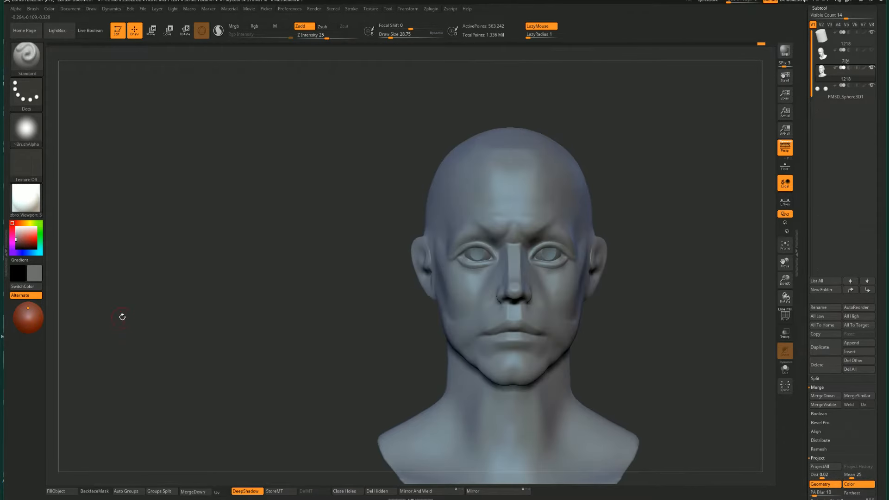
Step: Isolate the head without the eyeballs and subdivide its geometry one level
{"action": "left_click_drag", "start_coordinate": [174, 307], "coordinate": [150, 361], "text": "alt"}
{"action": "key", "text": "shift+s"}
{"action": "mouse_move", "coordinate": [650, 221]}
{"action": "left_mouse_down"}
{"action": "mouse_move", "coordinate": [649, 196]}
{"action": "mouse_move", "coordinate": [625, 232]}
{"action": "left_mouse_up"}
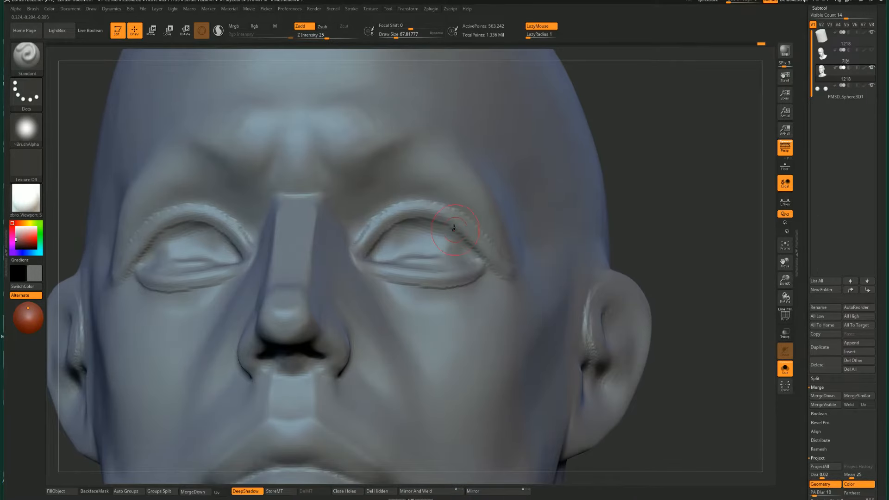
{"action": "key", "text": "ctrl+d"}
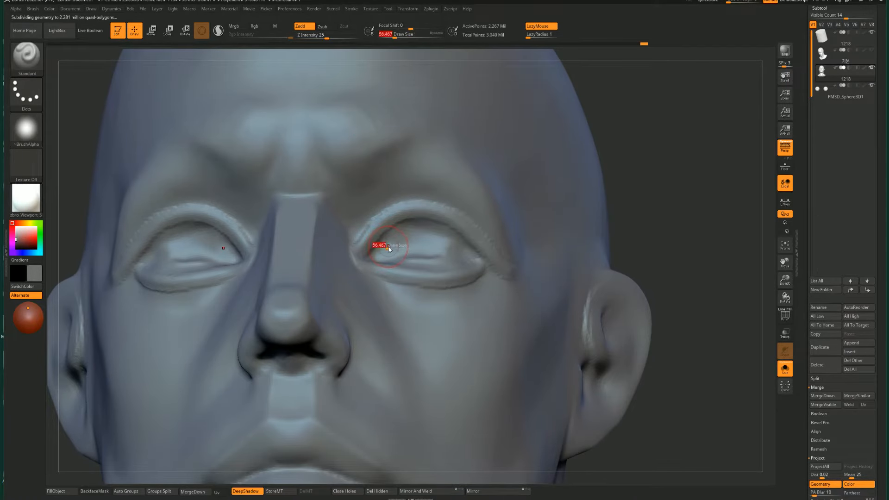
Step: Deepen the recess under the upper eyelids with the Standard brush and flatten the lid edges with hPolish at draw size about 54
{"action": "mouse_move", "coordinate": [377, 254]}
{"action": "left_mouse_down"}
{"action": "mouse_move", "coordinate": [399, 235]}
{"action": "mouse_move", "coordinate": [450, 237]}
{"action": "mouse_move", "coordinate": [425, 234]}
{"action": "mouse_move", "coordinate": [382, 253]}
{"action": "mouse_move", "coordinate": [437, 230]}
{"action": "mouse_move", "coordinate": [473, 255]}
{"action": "mouse_move", "coordinate": [426, 227]}
{"action": "mouse_move", "coordinate": [384, 227]}
{"action": "mouse_move", "coordinate": [370, 240]}
{"action": "mouse_move", "coordinate": [394, 214]}
{"action": "mouse_move", "coordinate": [439, 212]}
{"action": "left_mouse_up"}
{"action": "key", "text": "b"}
{"action": "key", "text": "h"}
{"action": "key", "text": "p"}
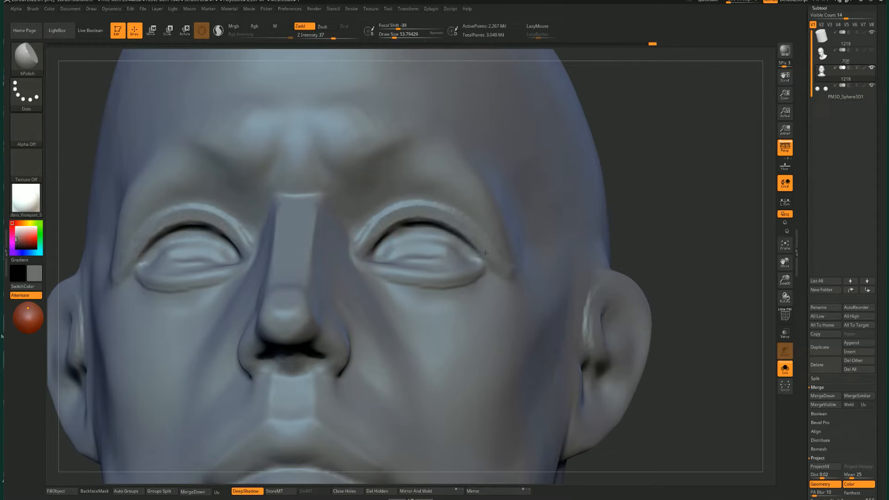
{"action": "left_click_drag", "start_coordinate": [639, 222], "coordinate": [671, 248]}
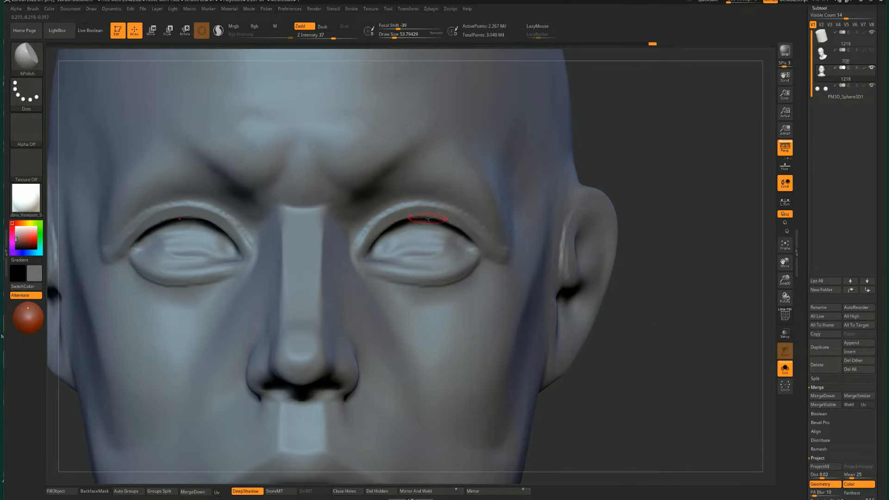
{"action": "key", "text": "alt+s"}
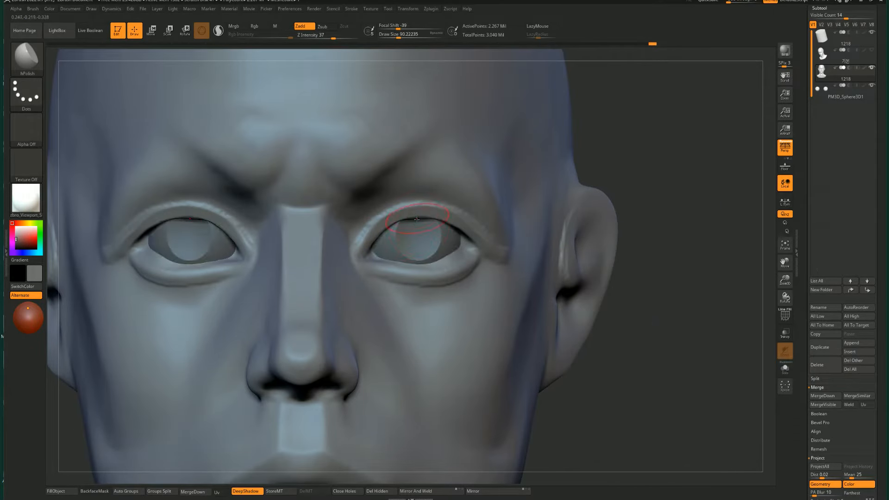
Step: Try a Standard brush stroke at draw size about 37 along the upper eyelid edge
{"action": "key", "text": "s"}
{"action": "left_click_drag", "start_coordinate": [401, 233], "coordinate": [407, 233]}
{"action": "key", "text": "b"}
{"action": "key", "text": "m"}
{"action": "key", "text": "v"}
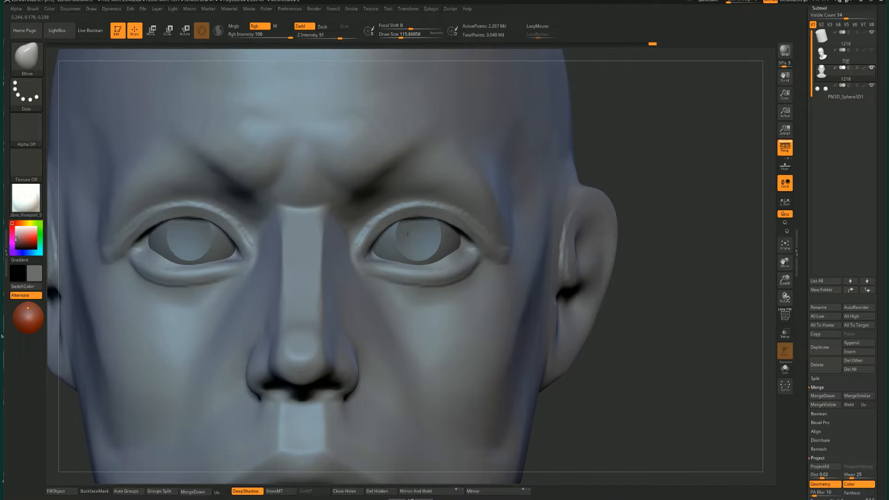
{"action": "key", "text": "b"}
{"action": "key", "text": "s"}
{"action": "key", "text": "t"}
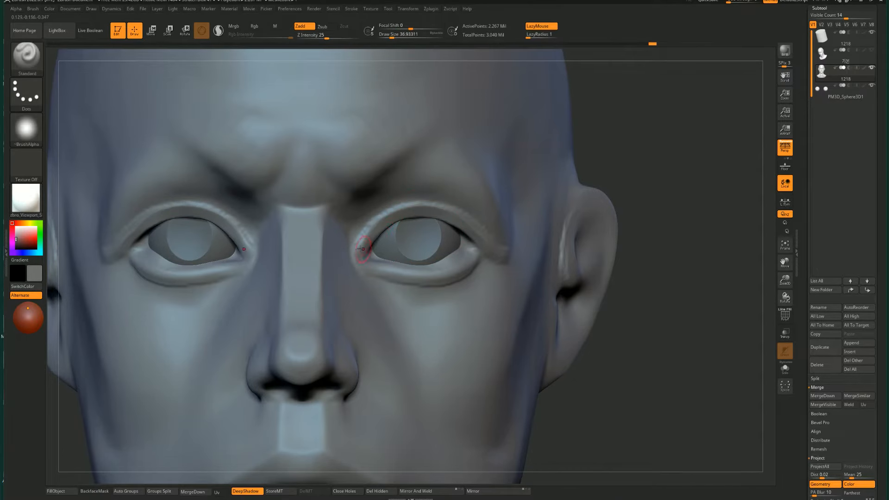
{"action": "mouse_move", "coordinate": [380, 217]}
{"action": "left_mouse_down"}
{"action": "mouse_move", "coordinate": [439, 206]}
{"action": "mouse_move", "coordinate": [460, 216]}
{"action": "left_mouse_up"}
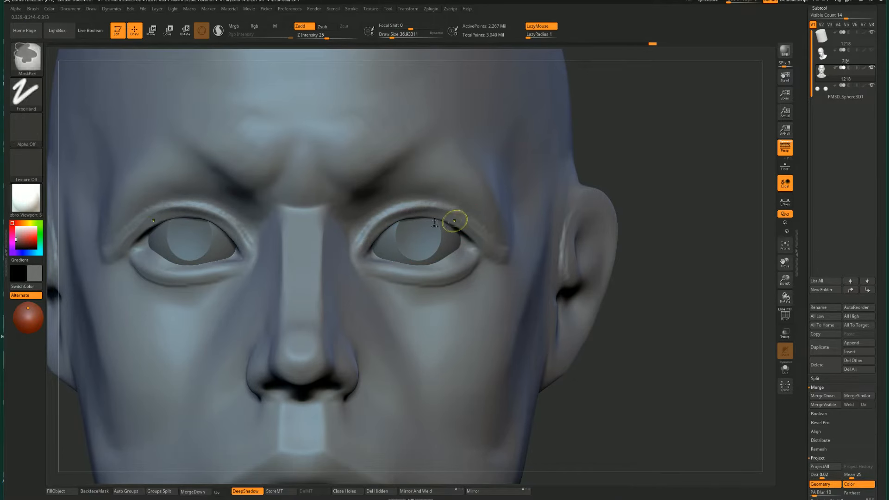
{"action": "key", "text": "ctrl+z"}
Step: Flatten the lower eyelid edges with hPolish at draw size about 51 and isolate the head without the eyeballs
{"action": "key", "text": "b"}
{"action": "key", "text": "h"}
{"action": "key", "text": "p"}
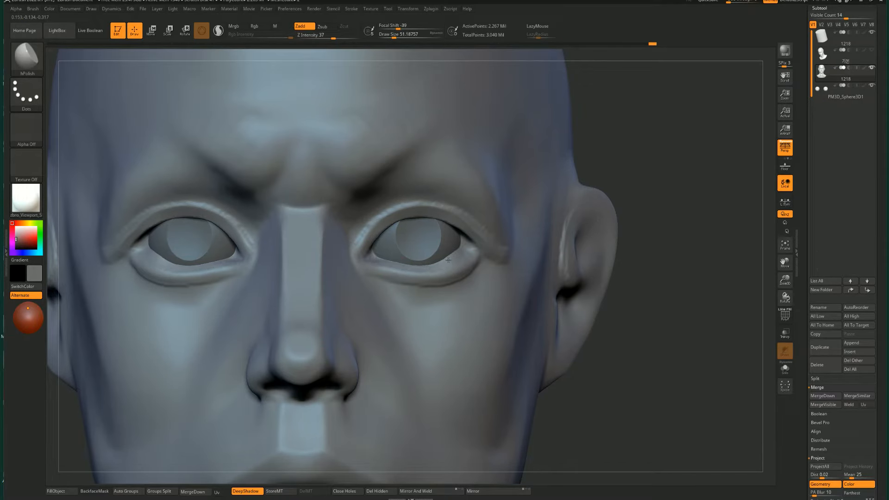
{"action": "key", "text": "shift+s"}
{"action": "key", "text": "s"}
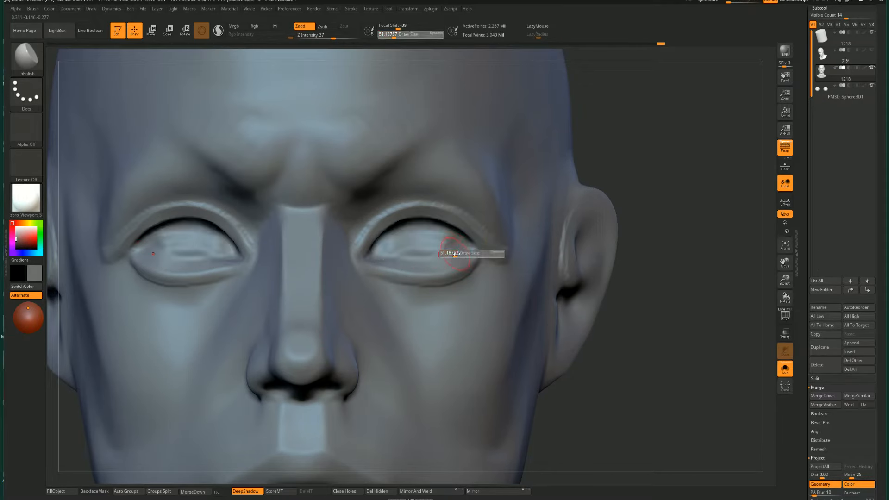
Step: Define the inner edge of the eyelids with the Standard brush, and build up the lower lid with ClayBuildup at draw size about 49
{"action": "mouse_move", "coordinate": [710, 162]}
{"action": "left_mouse_down"}
{"action": "mouse_move", "coordinate": [703, 183]}
{"action": "mouse_move", "coordinate": [625, 201]}
{"action": "left_mouse_up"}
{"action": "key", "text": "s"}
{"action": "key", "text": "b"}
{"action": "key", "text": "s"}
{"action": "key", "text": "t"}
{"action": "mouse_move", "coordinate": [380, 261]}
{"action": "left_mouse_down"}
{"action": "mouse_move", "coordinate": [421, 267]}
{"action": "mouse_move", "coordinate": [460, 251]}
{"action": "mouse_move", "coordinate": [370, 264]}
{"action": "mouse_move", "coordinate": [431, 246]}
{"action": "mouse_move", "coordinate": [375, 255]}
{"action": "mouse_move", "coordinate": [432, 246]}
{"action": "left_mouse_up"}
{"action": "key", "text": "s"}
{"action": "key", "text": "b"}
{"action": "key", "text": "c"}
{"action": "key", "text": "b"}
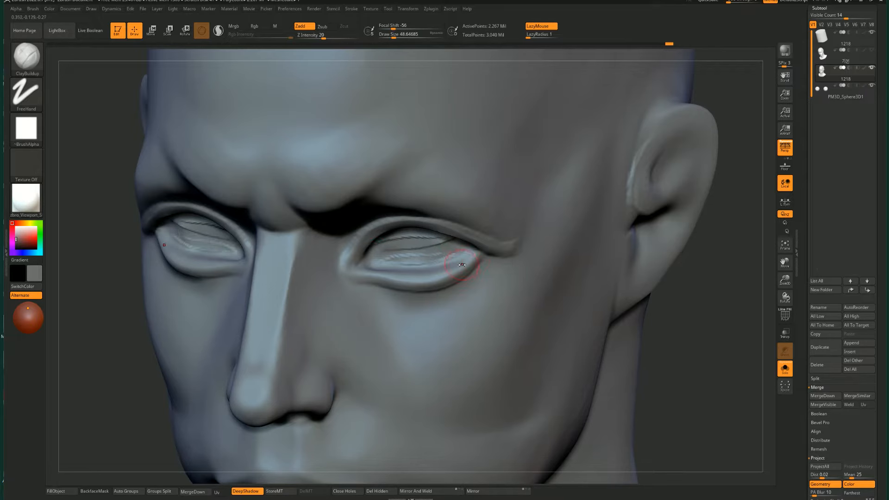
Step: Flatten the lower eyelid's edge with hPolish at draw size about 49 and check the eyes from the front with the eyeballs shown
{"action": "key", "text": "b"}
{"action": "key", "text": "h"}
{"action": "key", "text": "p"}
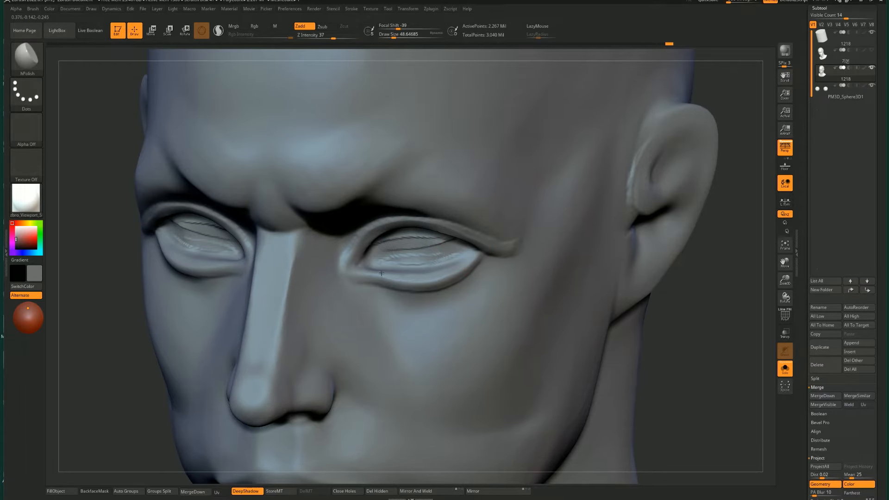
{"action": "left_click_drag", "start_coordinate": [90, 366], "coordinate": [377, 311]}
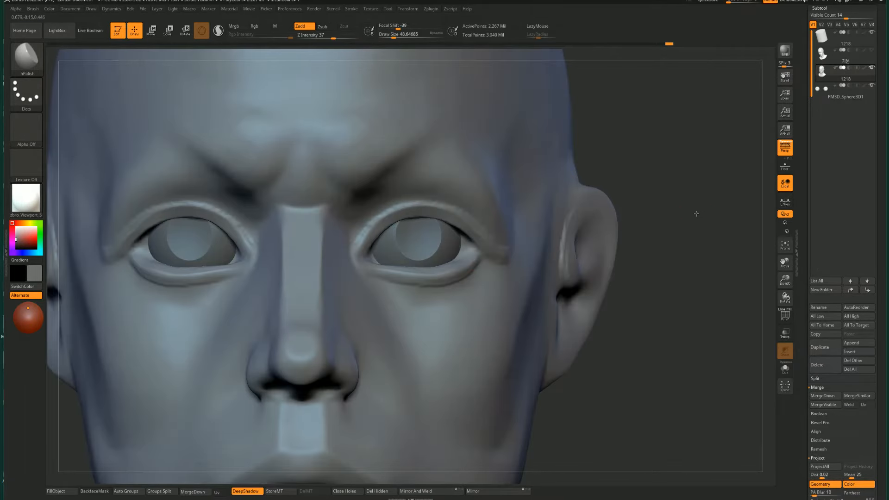
{"action": "left_click_drag", "start_coordinate": [697, 214], "coordinate": [595, 198], "text": "alt"}
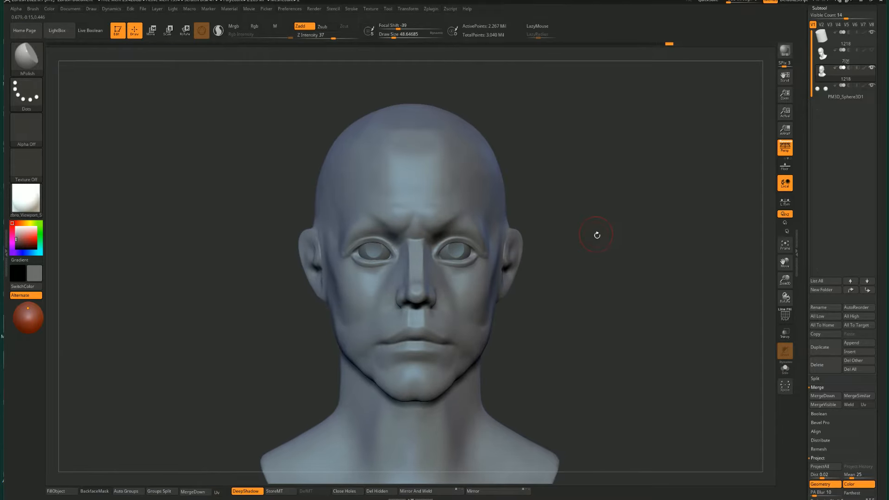
{"action": "mouse_move", "coordinate": [595, 241]}
{"action": "left_mouse_down", "text": "alt"}
{"action": "mouse_move", "coordinate": [615, 183]}
{"action": "mouse_move", "coordinate": [598, 171]}
{"action": "mouse_move", "coordinate": [646, 211]}
{"action": "left_mouse_up", "text": "alt"}
Step: Switch to the Move brush with a draw size of about 87 for reshaping the eye area
{"action": "key", "text": "bracketleft"}
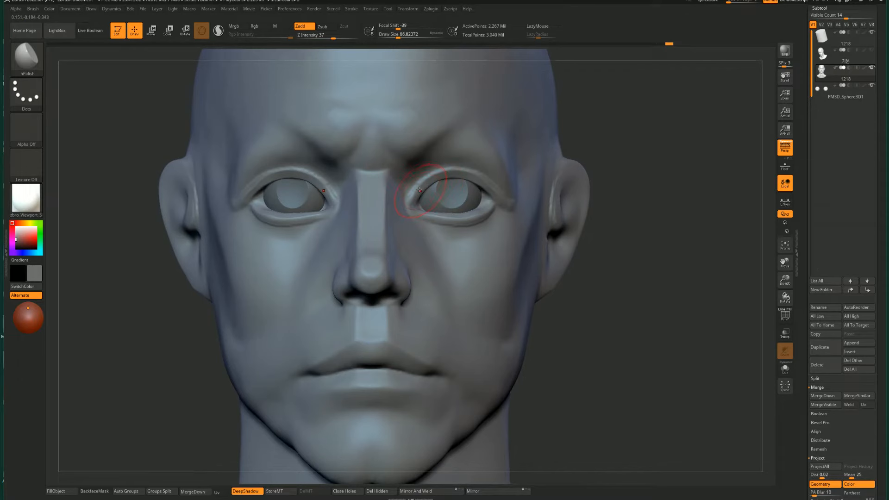
{"action": "key", "text": "b"}
{"action": "key", "text": "m"}
{"action": "key", "text": "v"}
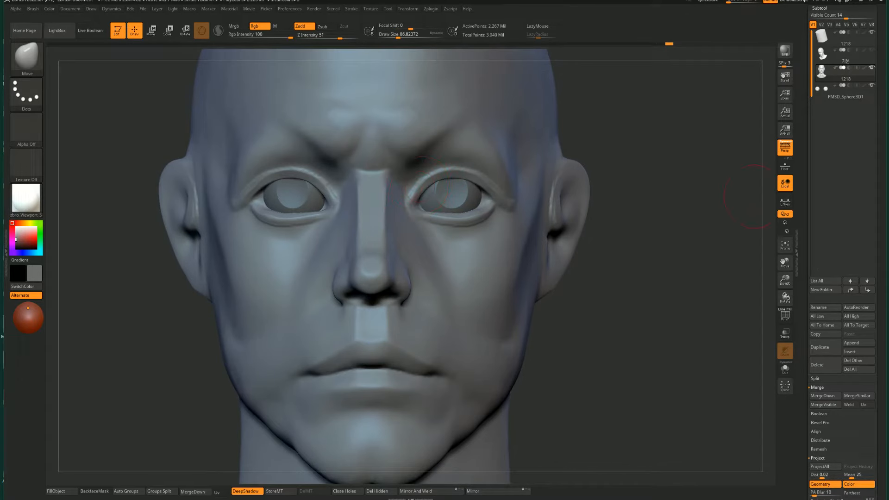
Step: Examine the Jeff Bridges reference portraits, comparing the front-facing photo's eyes and brow with the sculpted head alongside
{"action": "right_click_drag", "start_coordinate": [888, 241], "coordinate": [601, 210]}
{"action": "scroll", "coordinate": [674, 229], "scroll_direction": "up", "scroll_amount": 4}
{"action": "scroll", "coordinate": [673, 229], "scroll_direction": "up", "scroll_amount": 2}
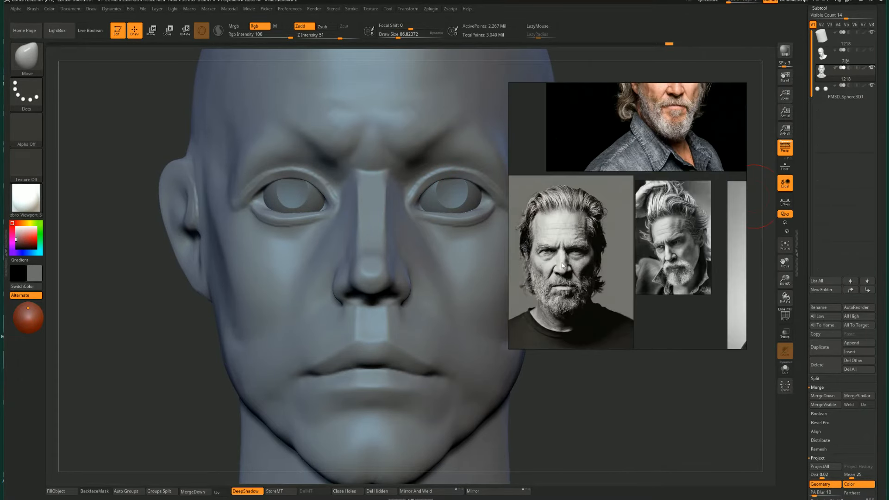
{"action": "scroll", "coordinate": [562, 261], "scroll_direction": "up", "scroll_amount": 3}
{"action": "middle_click_drag", "start_coordinate": [741, 273], "coordinate": [640, 248]}
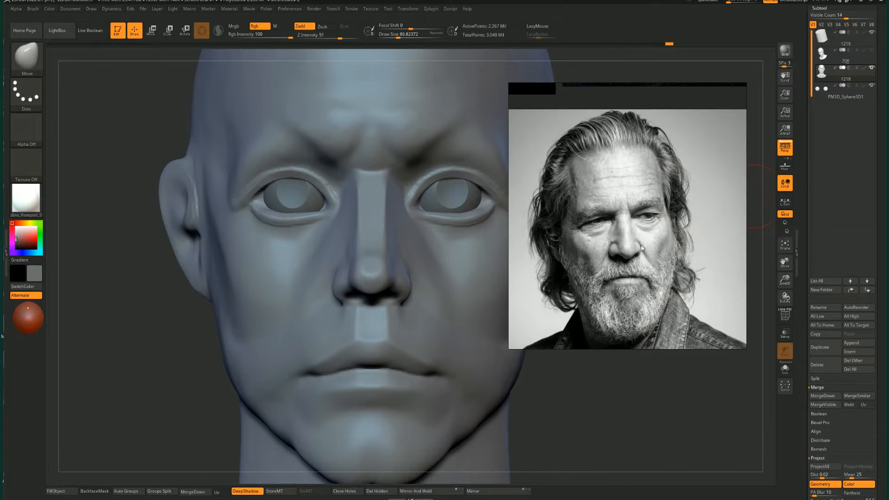
{"action": "scroll", "coordinate": [647, 241], "scroll_direction": "down", "scroll_amount": 3}
{"action": "middle_click_drag", "start_coordinate": [649, 123], "coordinate": [612, 170]}
{"action": "scroll", "coordinate": [630, 212], "scroll_direction": "up", "scroll_amount": 1}
{"action": "scroll", "coordinate": [630, 215], "scroll_direction": "down", "scroll_amount": 3}
{"action": "scroll", "coordinate": [630, 219], "scroll_direction": "down", "scroll_amount": 1}
{"action": "scroll", "coordinate": [615, 168], "scroll_direction": "up", "scroll_amount": 9}
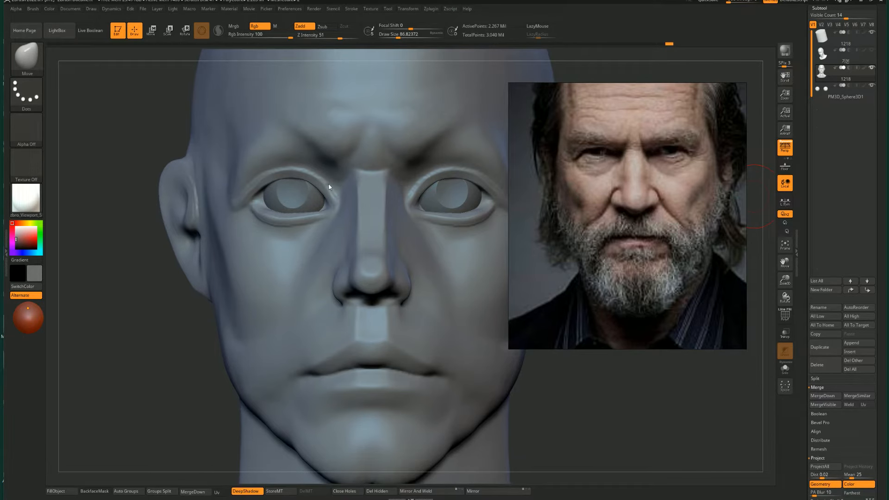
{"action": "left_click_drag", "start_coordinate": [183, 343], "coordinate": [52, 343], "text": "alt"}
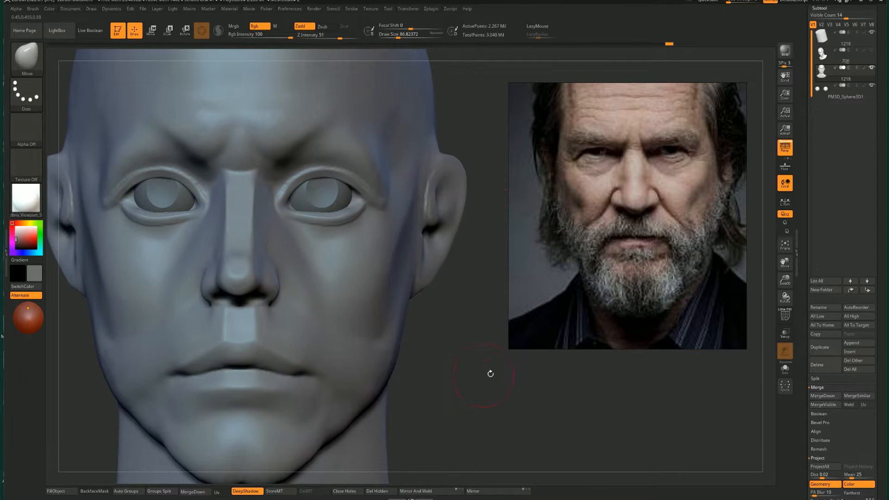
Step: Browse the remaining references and examine the eyes and brow of the horned, bearded character
{"action": "key", "text": "bracketright"}
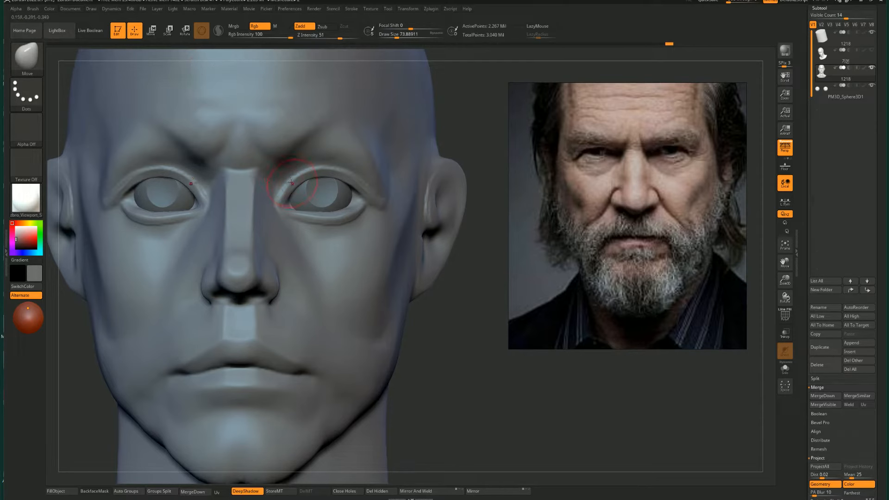
{"action": "scroll", "coordinate": [648, 199], "scroll_direction": "down", "scroll_amount": 5}
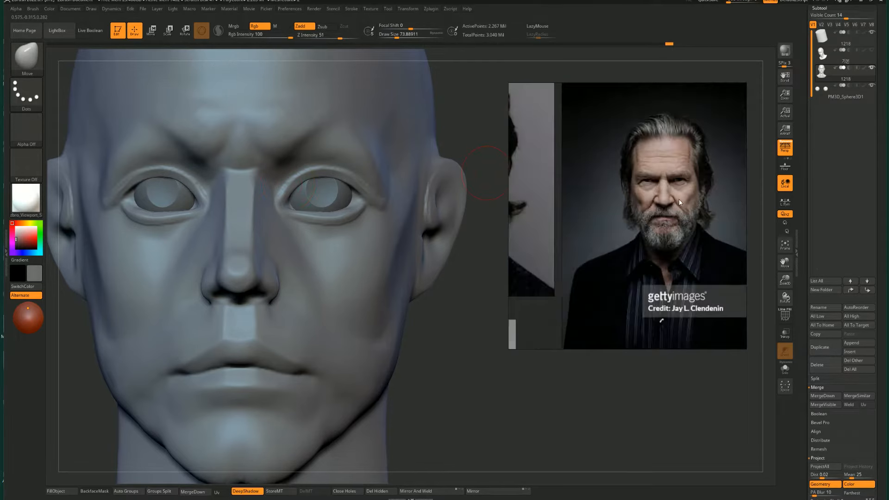
{"action": "middle_click_drag", "start_coordinate": [679, 199], "coordinate": [450, 316]}
{"action": "scroll", "coordinate": [597, 285], "scroll_direction": "down", "scroll_amount": 10}
{"action": "scroll", "coordinate": [602, 166], "scroll_direction": "up", "scroll_amount": 12}
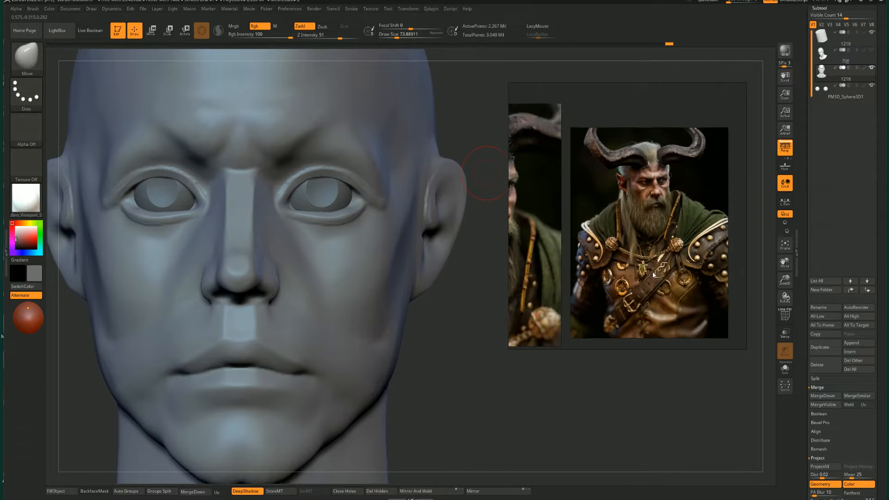
{"action": "middle_click_drag", "start_coordinate": [737, 175], "coordinate": [448, 186]}
{"action": "middle_click_drag", "start_coordinate": [740, 214], "coordinate": [535, 217]}
{"action": "scroll", "coordinate": [536, 217], "scroll_direction": "down", "scroll_amount": 6}
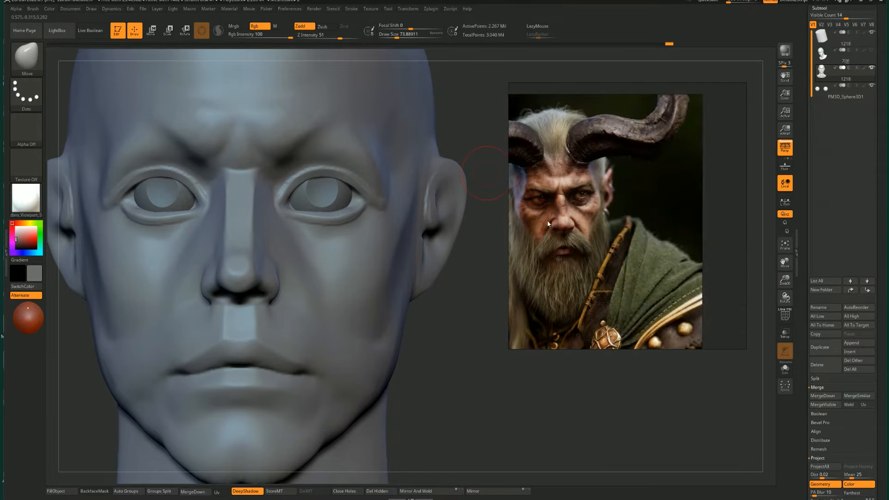
{"action": "scroll", "coordinate": [583, 205], "scroll_direction": "up", "scroll_amount": 6}
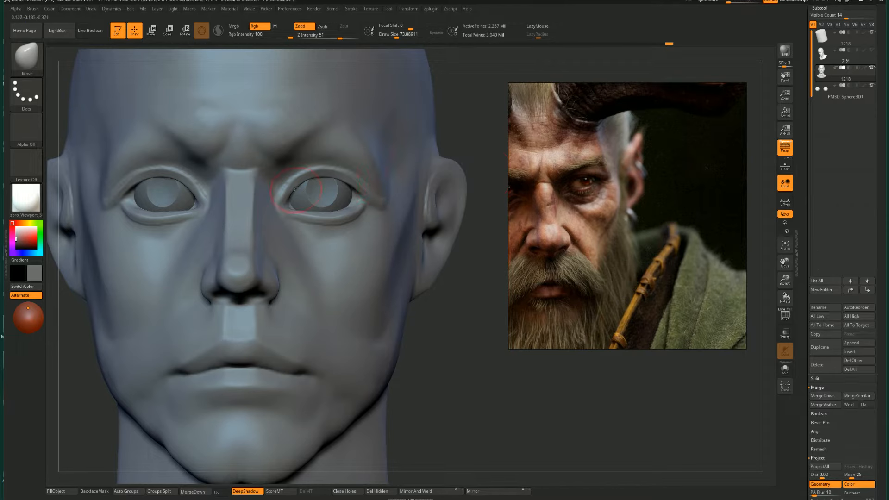
Step: Reshape the inner eye corners and the upper eyelids with the Move brush at draw sizes of about 74 and 68
{"action": "mouse_move", "coordinate": [287, 186]}
{"action": "left_mouse_down"}
{"action": "mouse_move", "coordinate": [283, 207]}
{"action": "mouse_move", "coordinate": [306, 210]}
{"action": "left_mouse_up"}
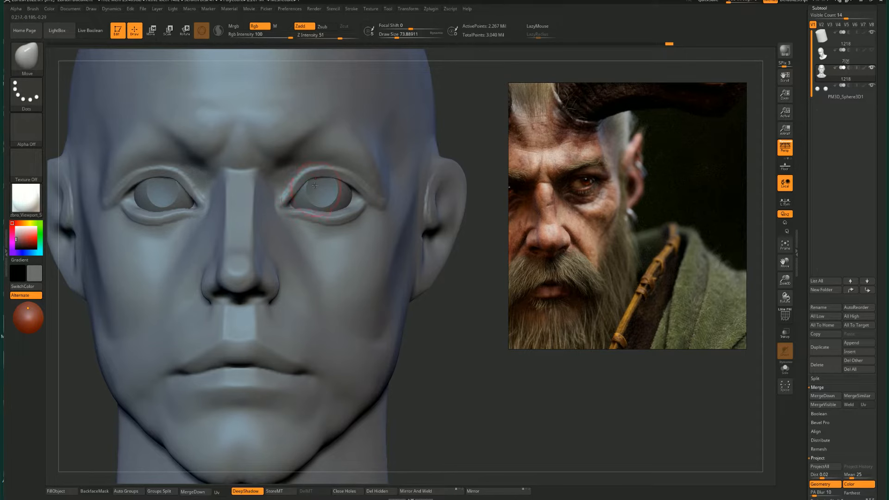
{"action": "key", "text": "s"}
{"action": "left_click_drag", "start_coordinate": [310, 179], "coordinate": [320, 176]}
{"action": "key", "text": "bracketleft"}
{"action": "key", "text": "bracketleft"}
{"action": "key", "text": "bracketleft"}
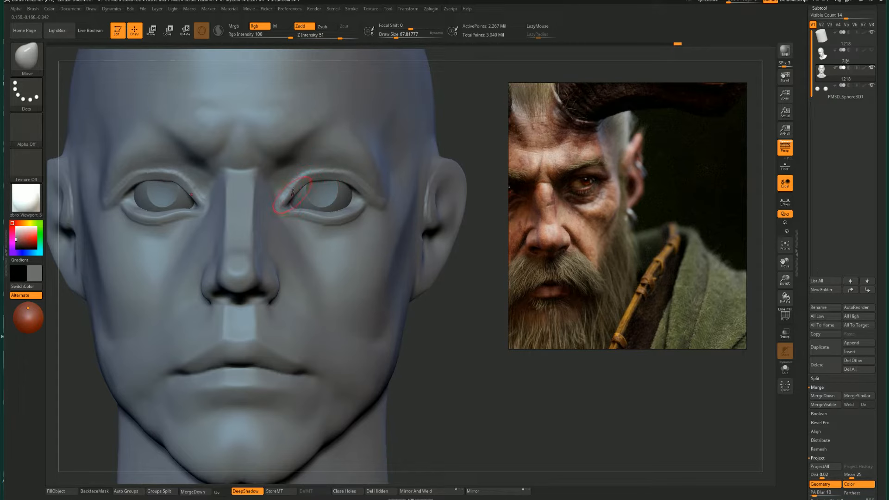
{"action": "key", "text": "s"}
{"action": "left_click_drag", "start_coordinate": [315, 179], "coordinate": [334, 176]}
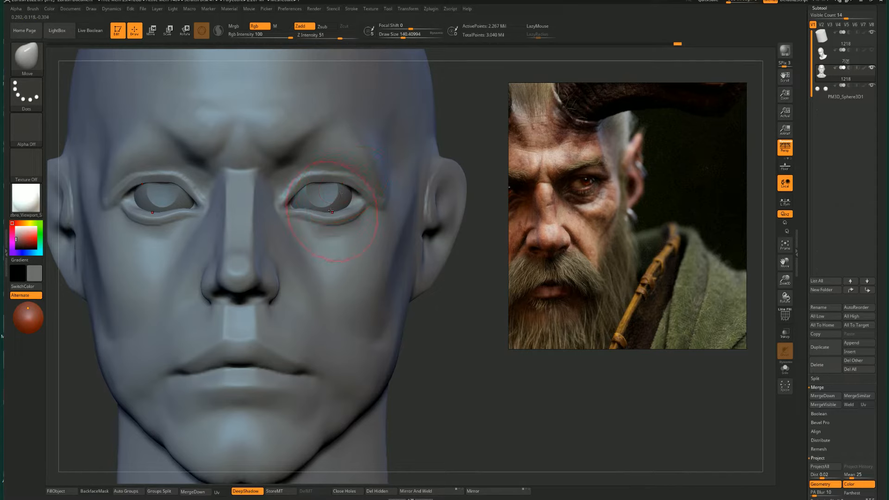
Step: Adjust the lower and upper eyelid contours with the Move brush at draw sizes from about 140 down to 90
{"action": "left_click_drag", "start_coordinate": [331, 211], "coordinate": [343, 210]}
{"action": "key", "text": "s"}
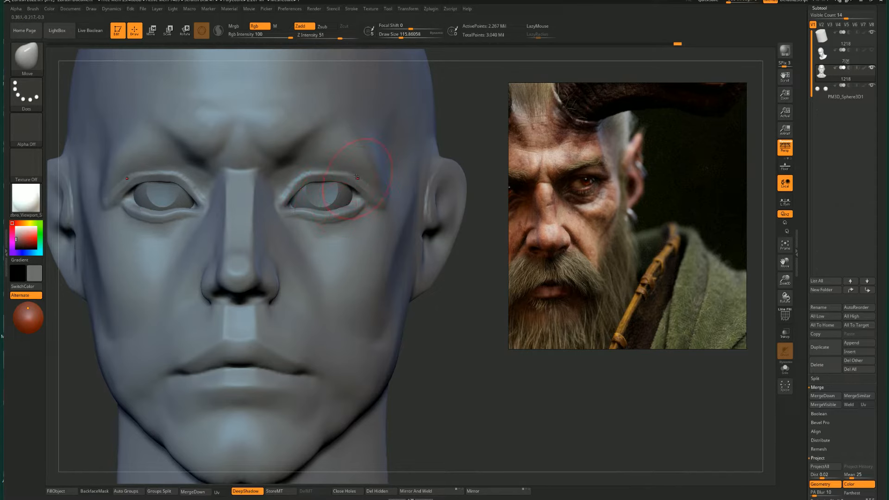
{"action": "left_click_drag", "start_coordinate": [301, 175], "coordinate": [327, 175]}
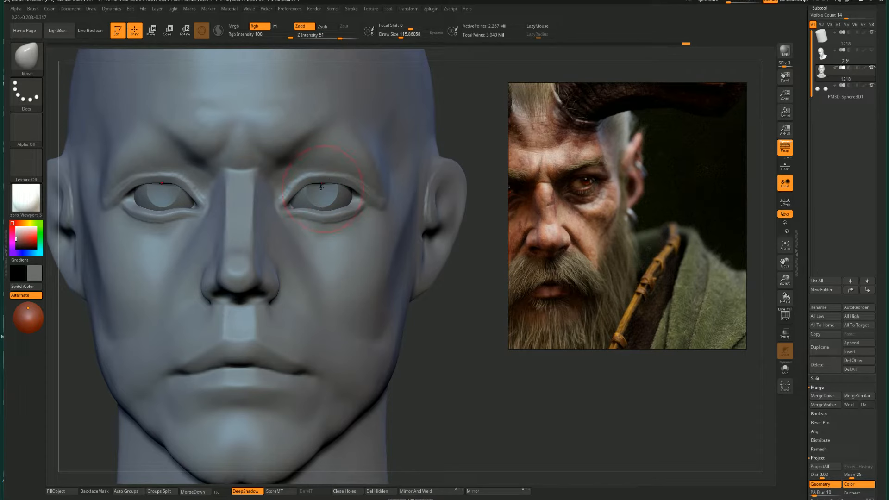
{"action": "key", "text": "s"}
{"action": "left_click_drag", "start_coordinate": [339, 208], "coordinate": [307, 219]}
{"action": "scroll", "coordinate": [476, 298], "scroll_direction": "down", "scroll_amount": 6}
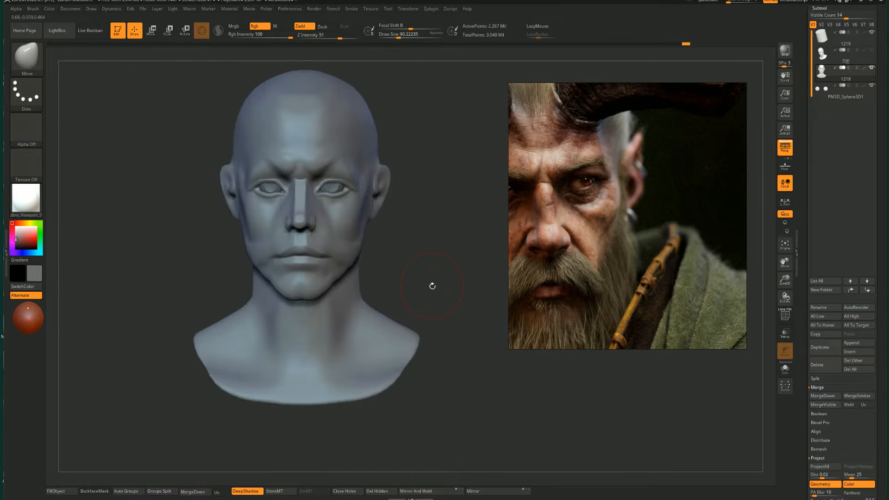
Step: Refine the eyelid and surrounding eye shapes with the Move brush at draw size about 90, and smooth at about 39
{"action": "scroll", "coordinate": [429, 283], "scroll_direction": "up", "scroll_amount": 5}
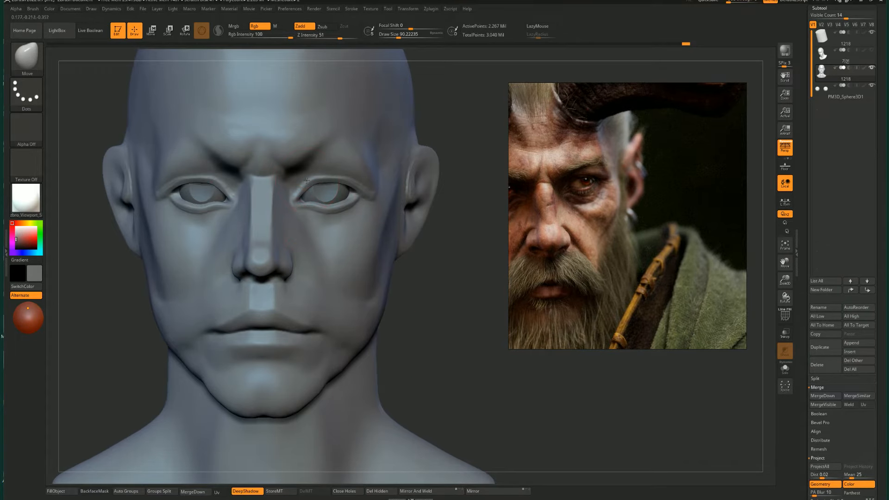
{"action": "key", "text": "s"}
{"action": "left_click_drag", "start_coordinate": [319, 182], "coordinate": [342, 166]}
{"action": "key", "text": "s"}
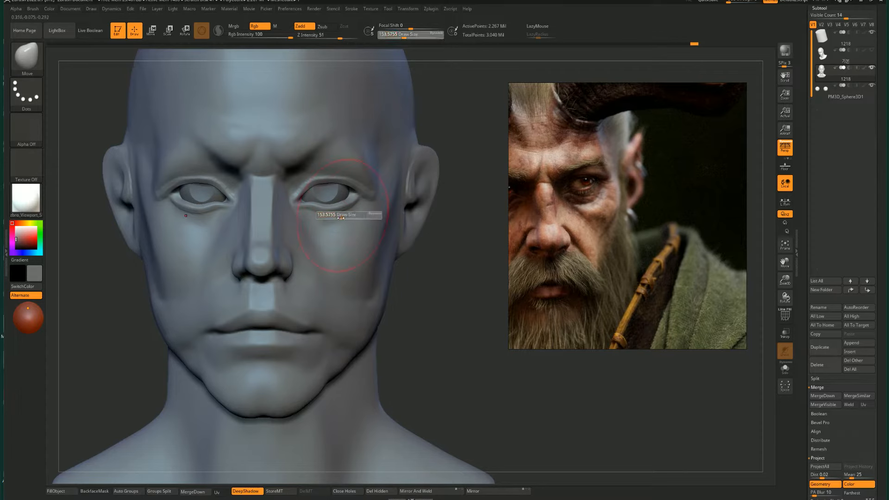
{"action": "left_click_drag", "start_coordinate": [368, 215], "coordinate": [354, 213]}
{"action": "scroll", "coordinate": [361, 224], "scroll_direction": "down", "scroll_amount": 5}
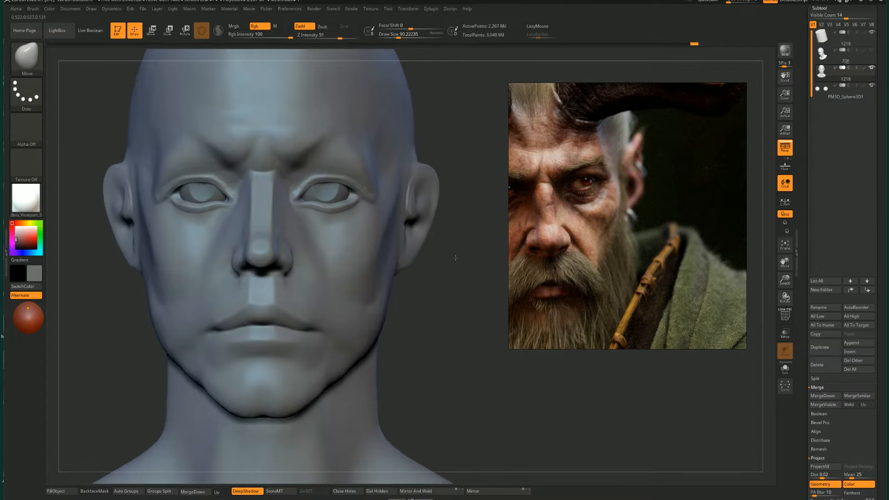
{"action": "scroll", "coordinate": [436, 231], "scroll_direction": "up", "scroll_amount": 5}
{"action": "scroll", "coordinate": [456, 262], "scroll_direction": "up", "scroll_amount": 2}
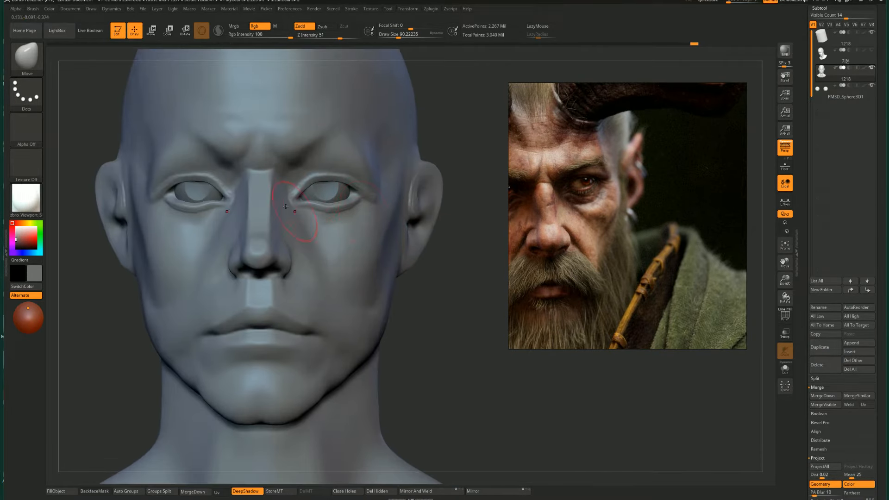
{"action": "key", "text": "shift"}
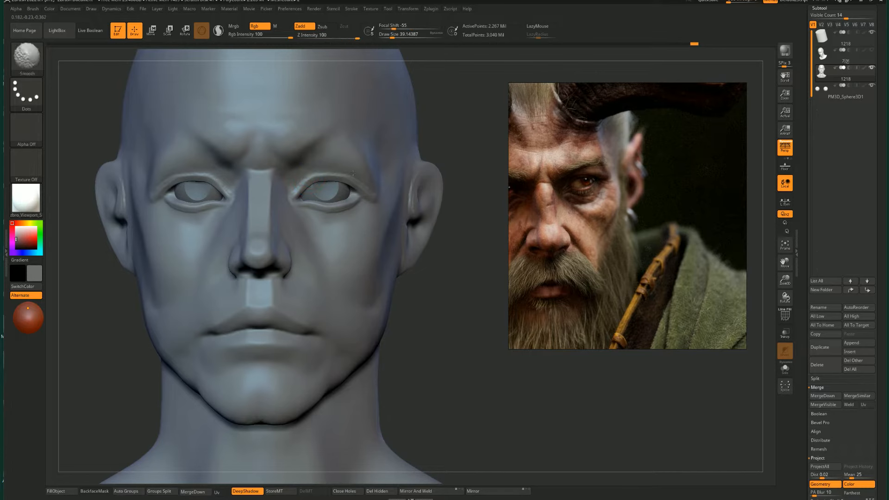
Step: Sculpt along the fold above the upper eyelids with the Standard brush at draw size about 37
{"action": "right_click_drag", "start_coordinate": [440, 152], "coordinate": [378, 172]}
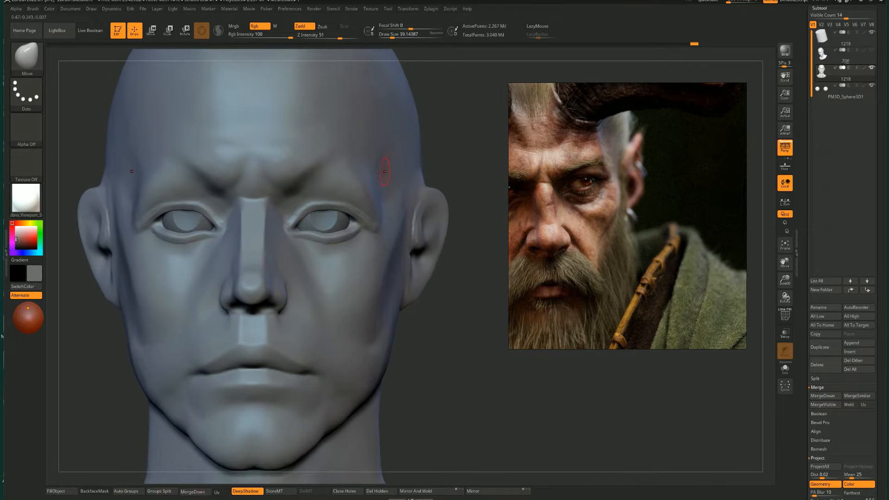
{"action": "key", "text": "b"}
{"action": "key", "text": "s"}
{"action": "key", "text": "t"}
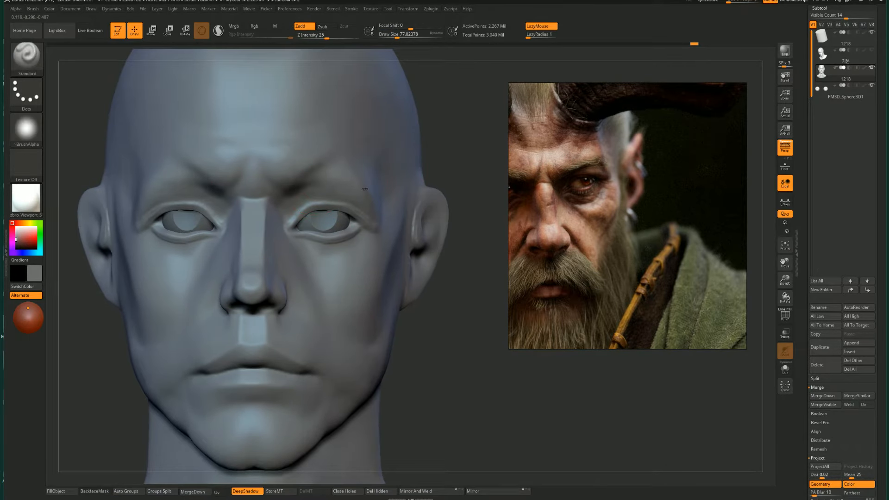
{"action": "key", "text": "]"}
{"action": "mouse_move", "coordinate": [284, 208]}
{"action": "left_mouse_down"}
{"action": "mouse_move", "coordinate": [324, 195]}
{"action": "mouse_move", "coordinate": [375, 220]}
{"action": "left_mouse_up"}
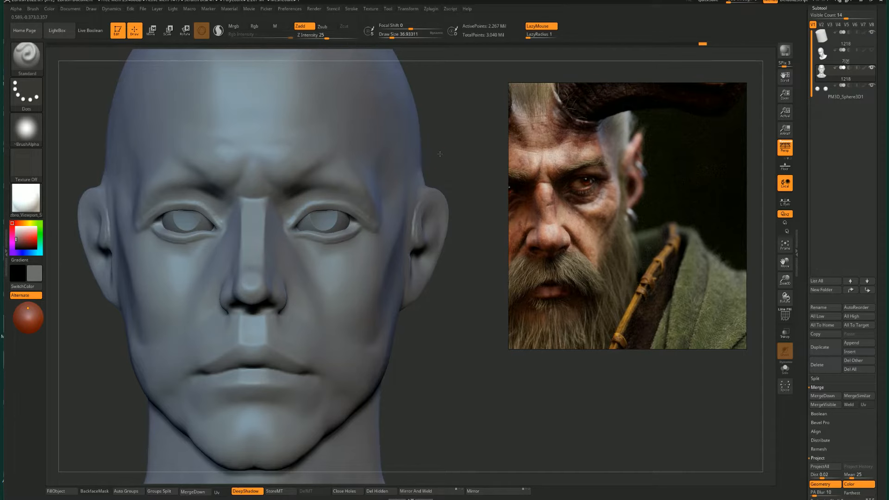
Step: Switch to the Move brush at draw size about 154 for shaping the outer brow area
{"action": "mouse_move", "coordinate": [463, 169]}
{"action": "left_mouse_down", "text": "alt"}
{"action": "mouse_move", "coordinate": [447, 150]}
{"action": "mouse_move", "coordinate": [368, 160]}
{"action": "left_mouse_up", "text": "alt"}
{"action": "key", "text": "s"}
{"action": "key", "text": "b"}
{"action": "key", "text": "m"}
{"action": "key", "text": "v"}
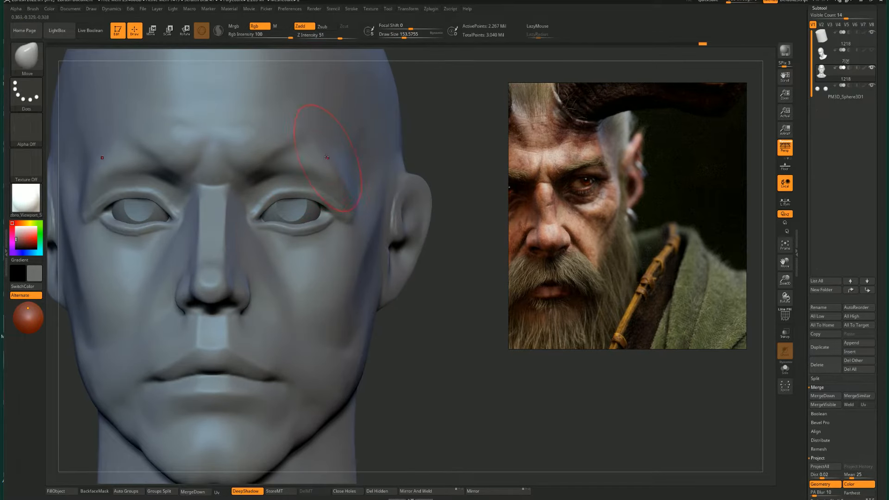
{"action": "key", "text": "b"}
{"action": "key", "text": "c"}
{"action": "key", "text": "b"}
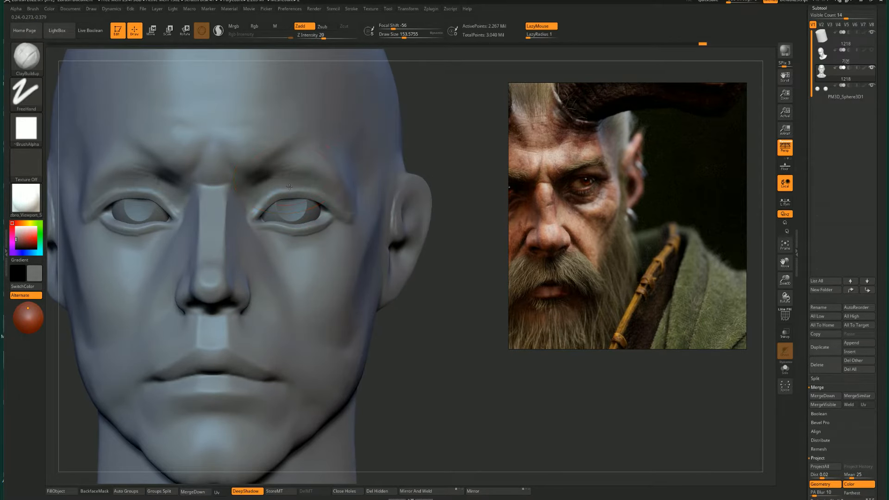
{"action": "key", "text": "b"}
{"action": "key", "text": "m"}
{"action": "key", "text": "v"}
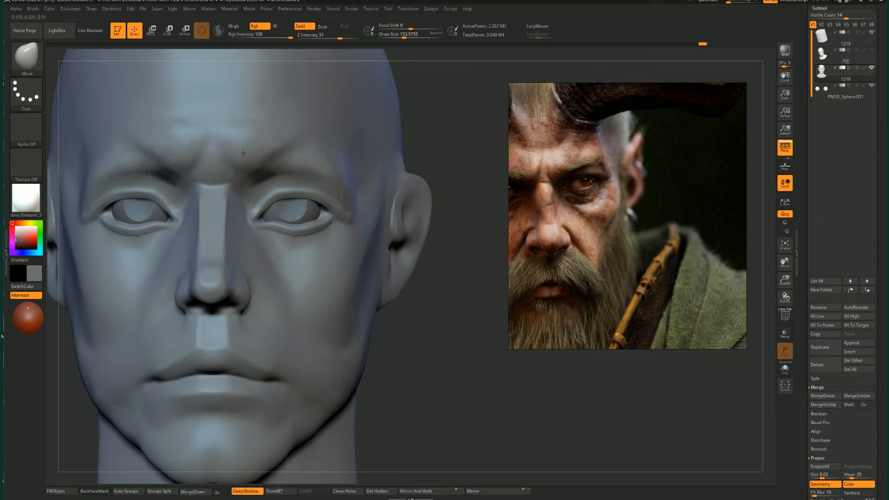
Step: Reshape the brow ridge above the eyes with the Move brush at draw size about 154, and reduce the size to about 68
{"action": "left_click_drag", "start_coordinate": [283, 144], "coordinate": [308, 141]}
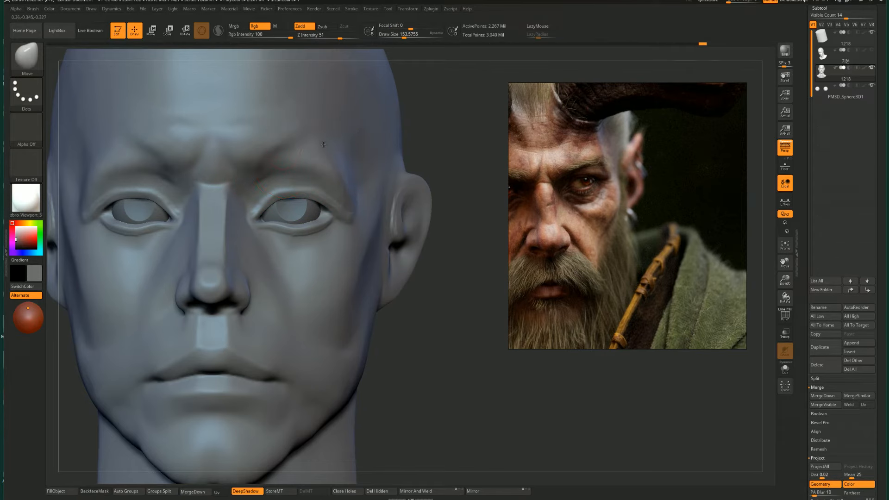
{"action": "key", "text": "["}
{"action": "key", "text": "["}
{"action": "key", "text": "["}
{"action": "key", "text": "["}
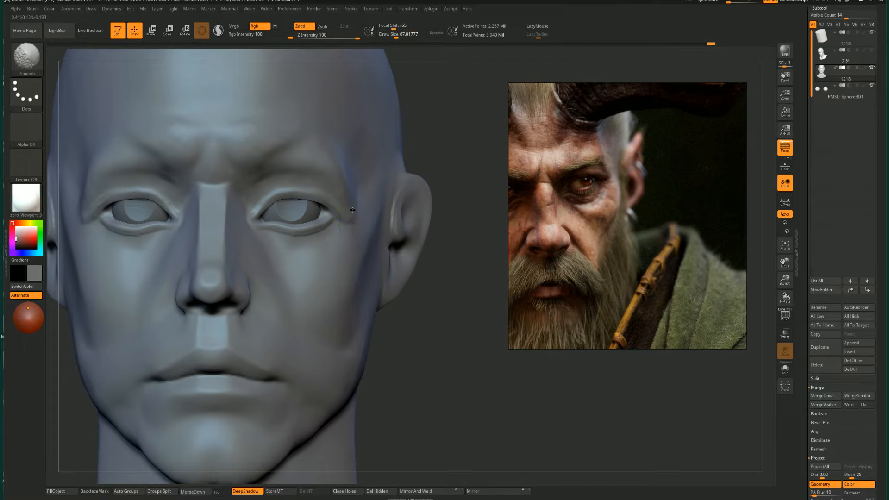
Step: Lower the head's subdivision level and reshape the upper eyelids with the Move brush at draw size about 94
{"action": "mouse_move", "coordinate": [431, 147]}
{"action": "left_mouse_down", "text": "alt"}
{"action": "mouse_move", "coordinate": [430, 185]}
{"action": "mouse_move", "coordinate": [431, 153]}
{"action": "left_mouse_up", "text": "alt"}
{"action": "key", "text": "shift+d"}
{"action": "key", "text": "]"}
{"action": "left_click_drag", "start_coordinate": [317, 191], "coordinate": [312, 195]}
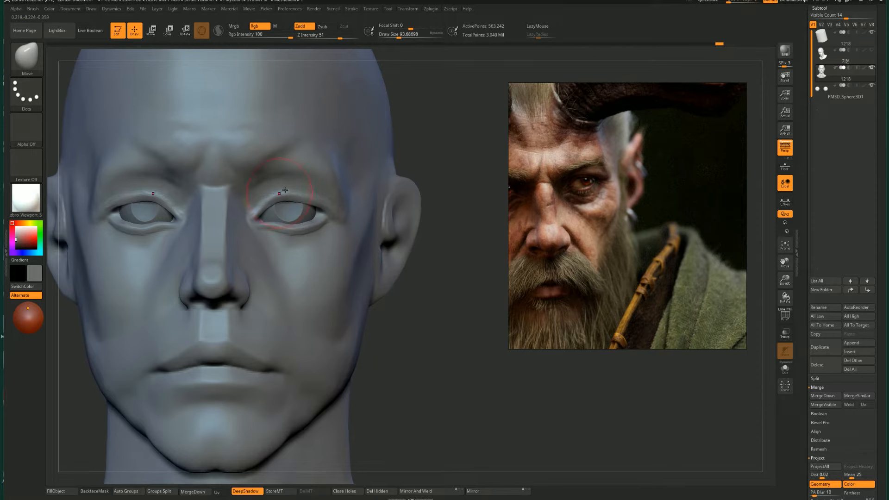
{"action": "key", "text": "["}
{"action": "key", "text": "["}
Step: Build up the upper eyelid rims and inner corners with the Standard brush at draw sizes between about 25 and 59
{"action": "key", "text": "b"}
{"action": "key", "text": "s"}
{"action": "key", "text": "t"}
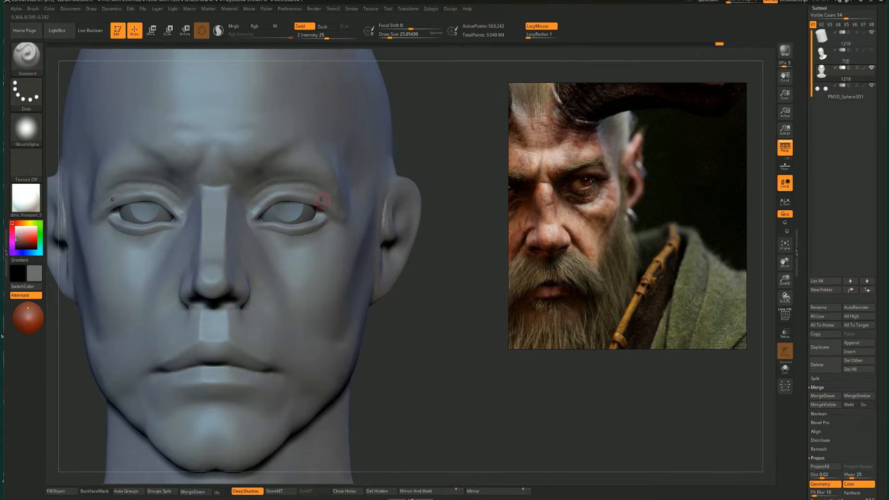
{"action": "key", "text": "s"}
{"action": "left_click_drag", "start_coordinate": [304, 193], "coordinate": [306, 193]}
{"action": "mouse_move", "coordinate": [252, 205]}
{"action": "left_mouse_down"}
{"action": "mouse_move", "coordinate": [295, 186]}
{"action": "mouse_move", "coordinate": [334, 202]}
{"action": "mouse_move", "coordinate": [279, 187]}
{"action": "mouse_move", "coordinate": [251, 206]}
{"action": "left_mouse_up"}
{"action": "key", "text": "]"}
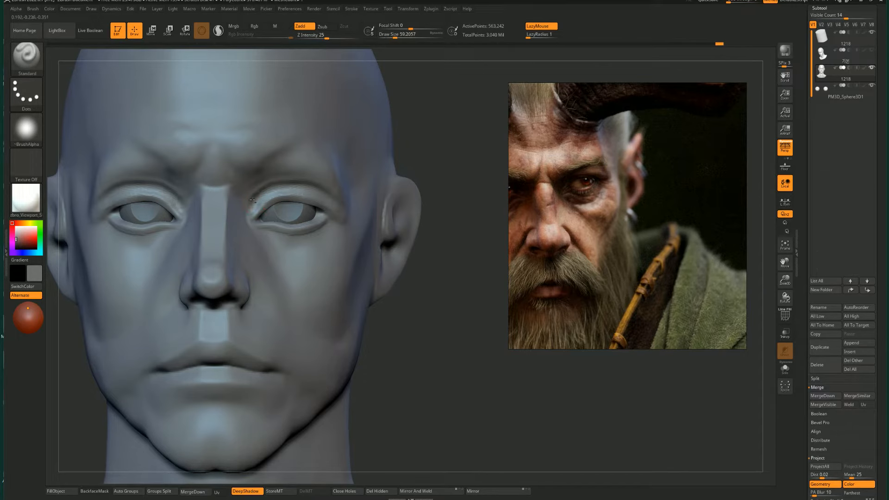
{"action": "key", "text": "["}
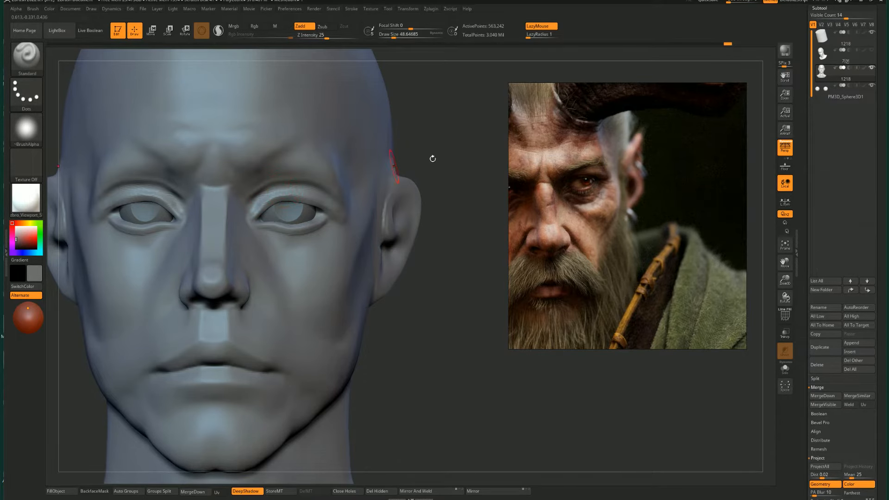
Step: Subdivide the head and mask the eyelids and under-eye areas with a lasso stroke, leaving the rest of the face unmasked
{"action": "mouse_move", "coordinate": [432, 158]}
{"action": "left_mouse_down"}
{"action": "mouse_move", "coordinate": [457, 137]}
{"action": "mouse_move", "coordinate": [435, 156]}
{"action": "left_mouse_up"}
{"action": "key", "text": "ctrl+d"}
{"action": "left_click", "coordinate": [25, 94], "text": "ctrl"}
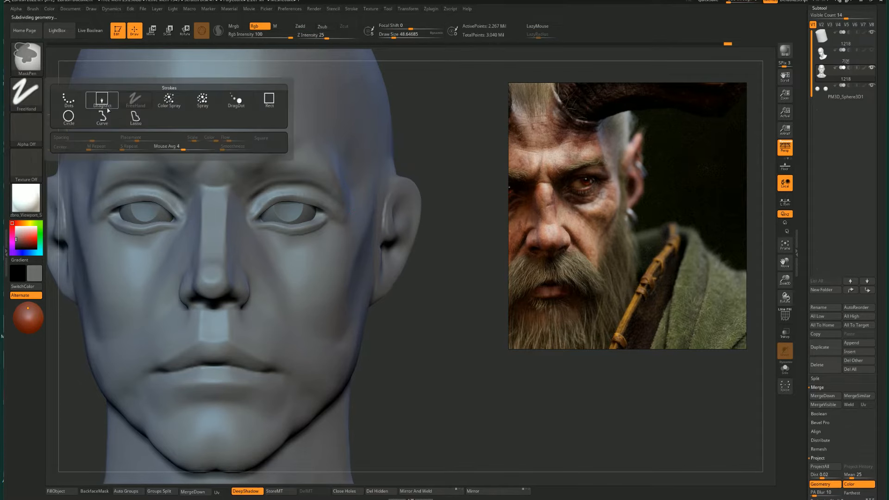
{"action": "left_click", "coordinate": [135, 118], "text": "ctrl"}
{"action": "mouse_move", "coordinate": [305, 266]}
{"action": "left_mouse_down", "text": "ctrl"}
{"action": "mouse_move", "coordinate": [245, 253]}
{"action": "mouse_move", "coordinate": [245, 194]}
{"action": "mouse_move", "coordinate": [311, 188]}
{"action": "mouse_move", "coordinate": [338, 217]}
{"action": "mouse_move", "coordinate": [305, 266]}
{"action": "left_mouse_up", "text": "ctrl"}
{"action": "left_click", "coordinate": [433, 165], "text": "ctrl"}
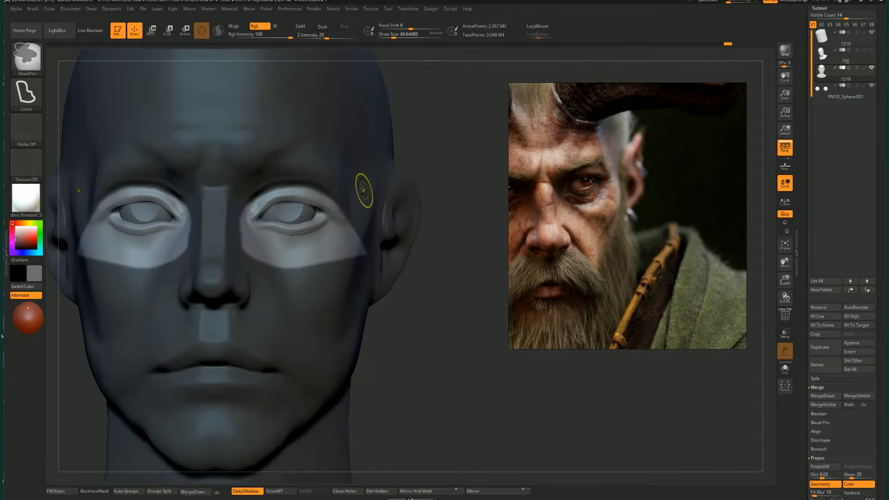
{"action": "mouse_move", "coordinate": [419, 155]}
{"action": "left_mouse_down", "text": "alt"}
{"action": "mouse_move", "coordinate": [436, 184]}
{"action": "mouse_move", "coordinate": [308, 206]}
{"action": "mouse_move", "coordinate": [309, 226]}
{"action": "left_mouse_up", "text": "alt"}
{"action": "left_click", "coordinate": [443, 181], "text": "ctrl"}
Step: Reshape the skin folds above the masked upper eyelids with the Move brush at draw sizes of about 136 and 124
{"action": "key", "text": "b"}
{"action": "key", "text": "m"}
{"action": "key", "text": "v"}
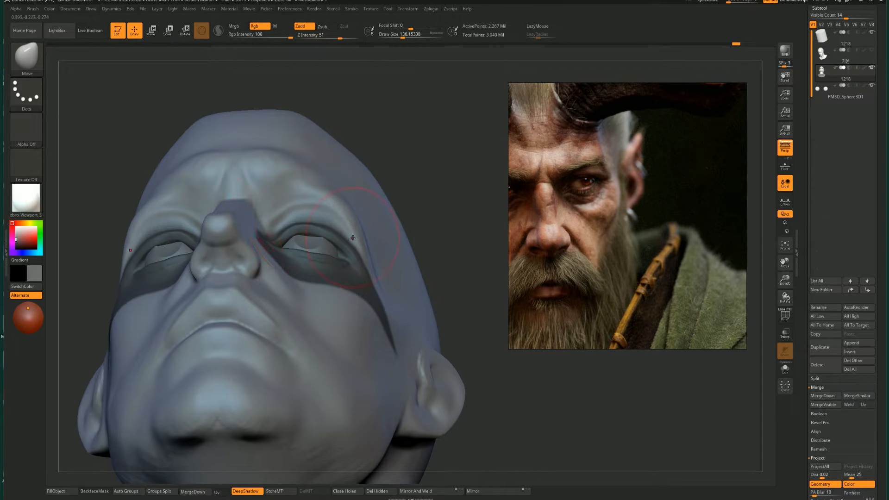
{"action": "mouse_move", "coordinate": [441, 204]}
{"action": "left_mouse_down"}
{"action": "mouse_move", "coordinate": [335, 237]}
{"action": "mouse_move", "coordinate": [311, 224]}
{"action": "mouse_move", "coordinate": [323, 222]}
{"action": "mouse_move", "coordinate": [280, 225]}
{"action": "left_mouse_up"}
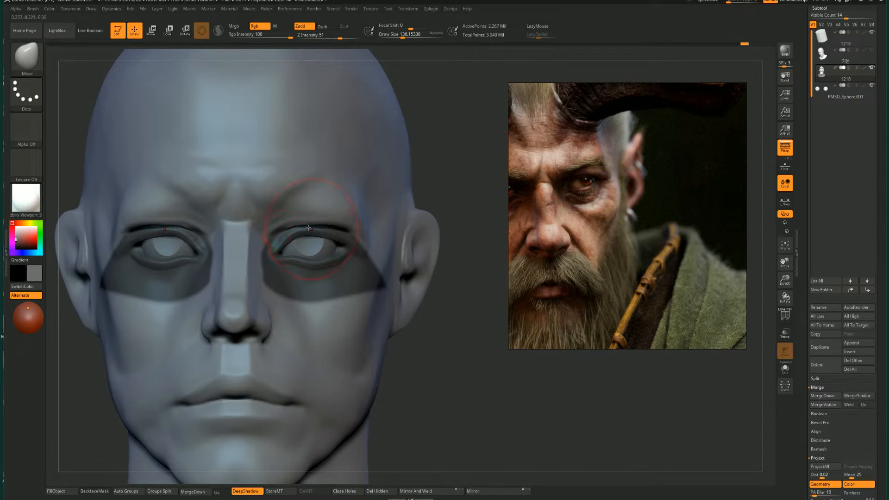
{"action": "left_click_drag", "start_coordinate": [301, 228], "coordinate": [301, 225]}
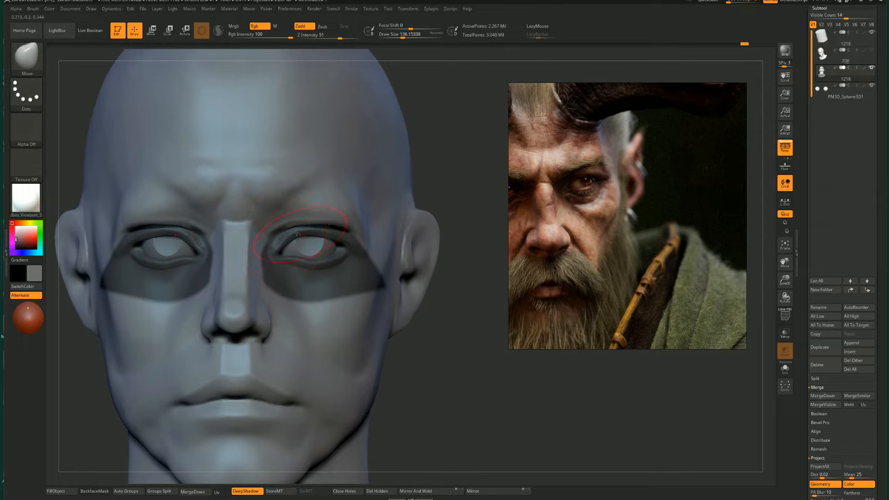
{"action": "key", "text": "s"}
{"action": "mouse_move", "coordinate": [348, 220]}
{"action": "left_mouse_down"}
{"action": "mouse_move", "coordinate": [354, 226]}
{"action": "mouse_move", "coordinate": [345, 231]}
{"action": "left_mouse_up"}
{"action": "key", "text": "s"}
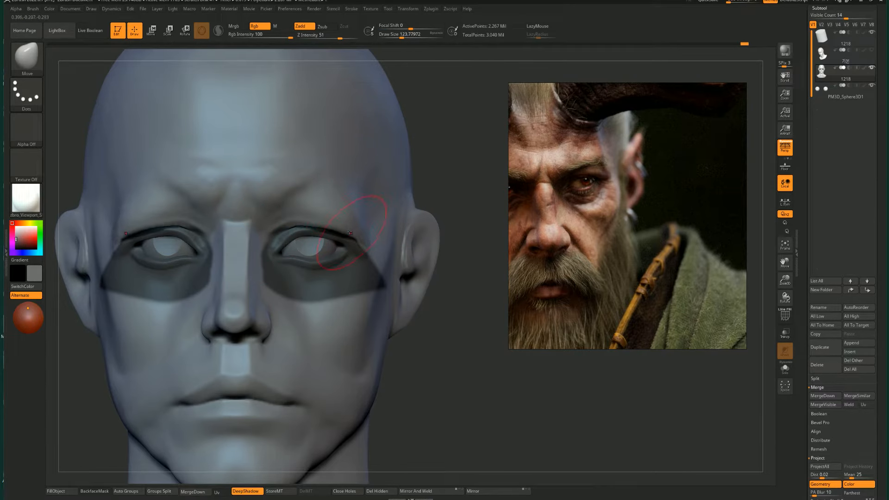
Step: Adjust the folds around the inner eye corners and lower brow with the Move brush, and clear the mask
{"action": "key", "text": "s"}
{"action": "left_click_drag", "start_coordinate": [272, 222], "coordinate": [270, 222]}
{"action": "mouse_move", "coordinate": [290, 169]}
{"action": "left_mouse_down"}
{"action": "mouse_move", "coordinate": [297, 187]}
{"action": "mouse_move", "coordinate": [293, 180]}
{"action": "left_mouse_up"}
{"action": "key", "text": "s"}
{"action": "mouse_move", "coordinate": [457, 164]}
{"action": "right_mouse_down", "text": "ctrl"}
{"action": "mouse_move", "coordinate": [437, 154]}
{"action": "mouse_move", "coordinate": [450, 161]}
{"action": "right_mouse_up", "text": "ctrl"}
{"action": "left_click", "coordinate": [445, 163], "text": "ctrl"}
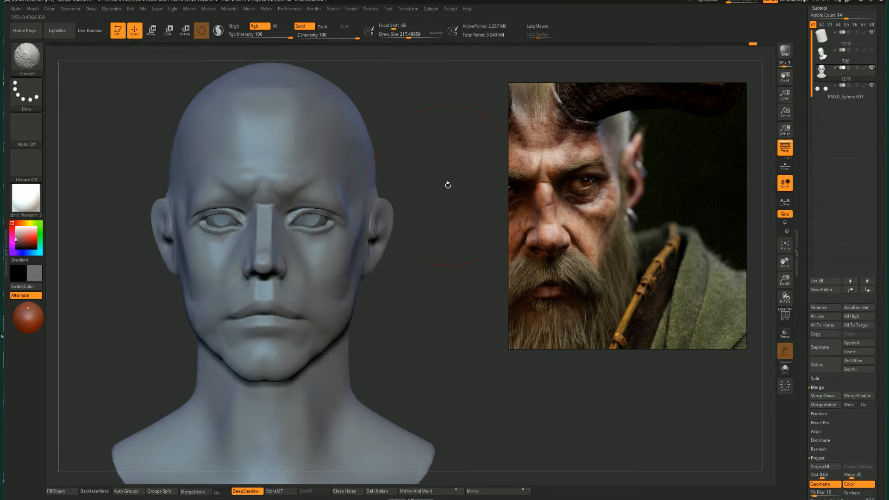
Step: Smooth the creases between the upper eyelids and brow folds at draw size about 62
{"action": "mouse_move", "coordinate": [437, 189]}
{"action": "right_mouse_down", "text": "ctrl"}
{"action": "mouse_move", "coordinate": [467, 202]}
{"action": "mouse_move", "coordinate": [444, 162]}
{"action": "right_mouse_up", "text": "ctrl"}
{"action": "key", "text": "s"}
{"action": "mouse_move", "coordinate": [313, 228]}
{"action": "left_mouse_down"}
{"action": "mouse_move", "coordinate": [301, 229]}
{"action": "mouse_move", "coordinate": [329, 226]}
{"action": "mouse_move", "coordinate": [360, 249]}
{"action": "left_mouse_up"}
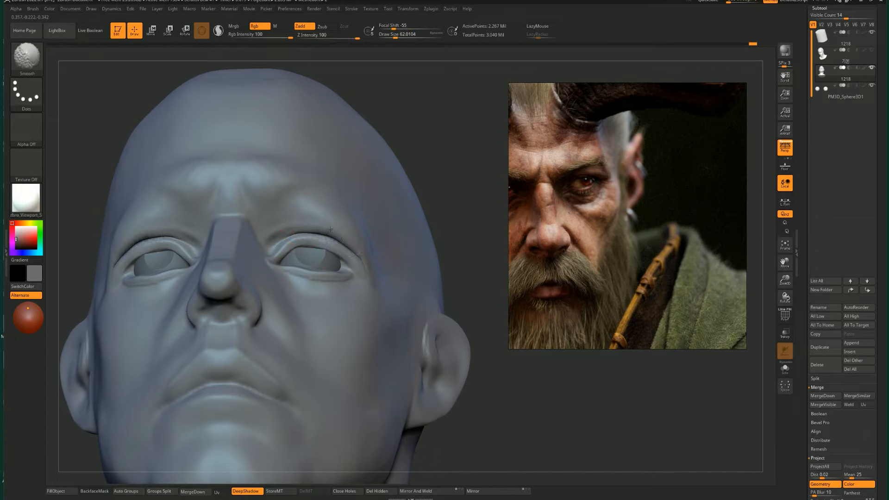
Step: Lower the head's subdivision level and flatten the area above the upper eyelids with the hPolish brush at draw size about 83
{"action": "key", "text": "shift+d"}
{"action": "right_click_drag", "start_coordinate": [482, 172], "coordinate": [493, 191], "text": "shift"}
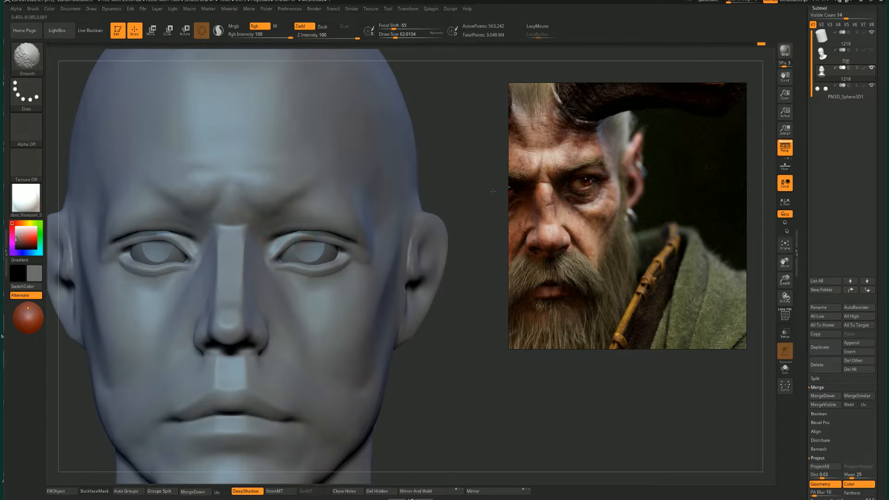
{"action": "key", "text": "bracketright"}
{"action": "key", "text": "bracketright"}
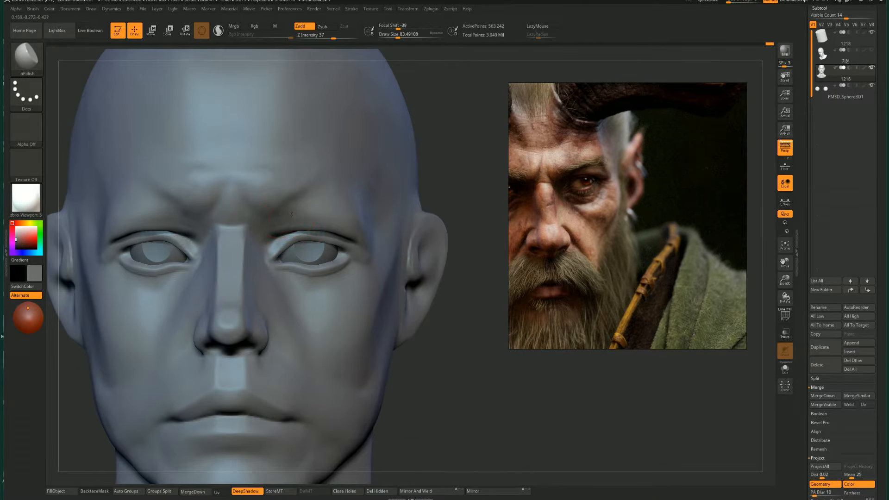
{"action": "left_click_drag", "start_coordinate": [282, 221], "coordinate": [330, 213]}
Step: Carve the inner eye sockets beside the nose bridge deeper with the Standard brush at draw size about 128
{"action": "key", "text": "b"}
{"action": "key", "text": "s"}
{"action": "key", "text": "t"}
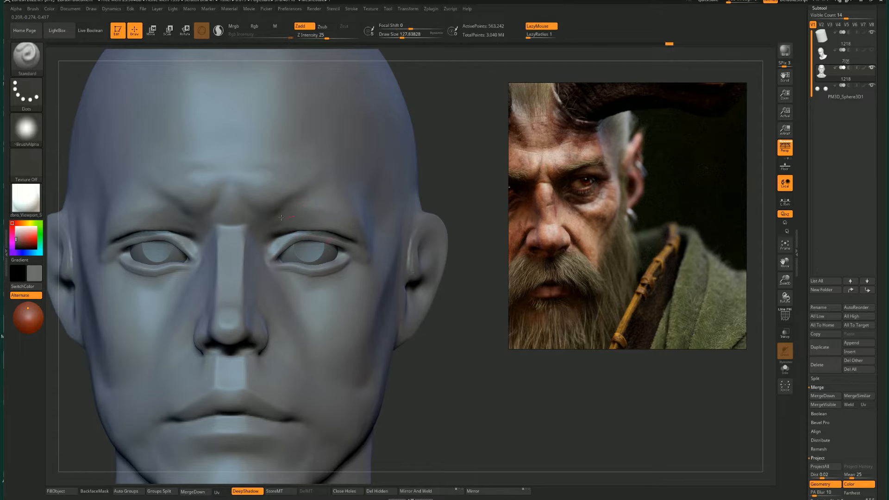
{"action": "left_click_drag", "start_coordinate": [281, 217], "coordinate": [258, 241], "text": "alt"}
Step: Polish the outer brow with the hPolish brush at draw size about 128, and refine the eyelid areas at sizes of about 18 to 27
{"action": "key", "text": "b"}
{"action": "key", "text": "h"}
{"action": "key", "text": "p"}
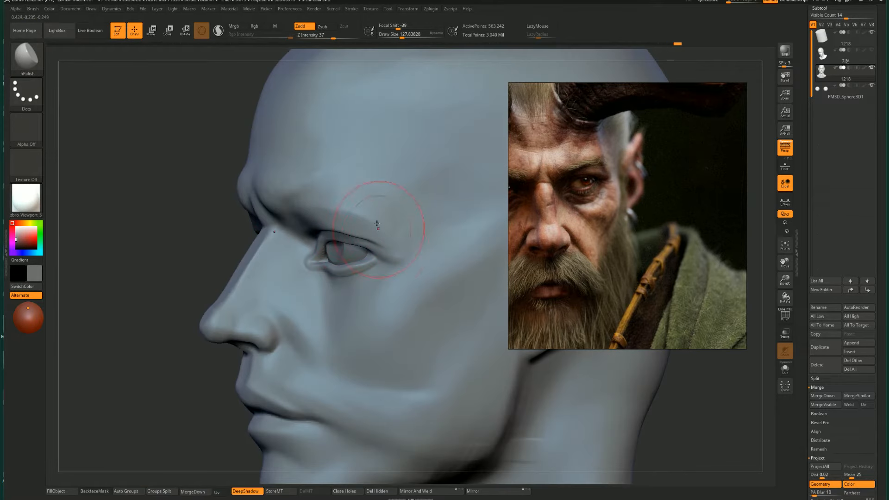
{"action": "key", "text": "shift"}
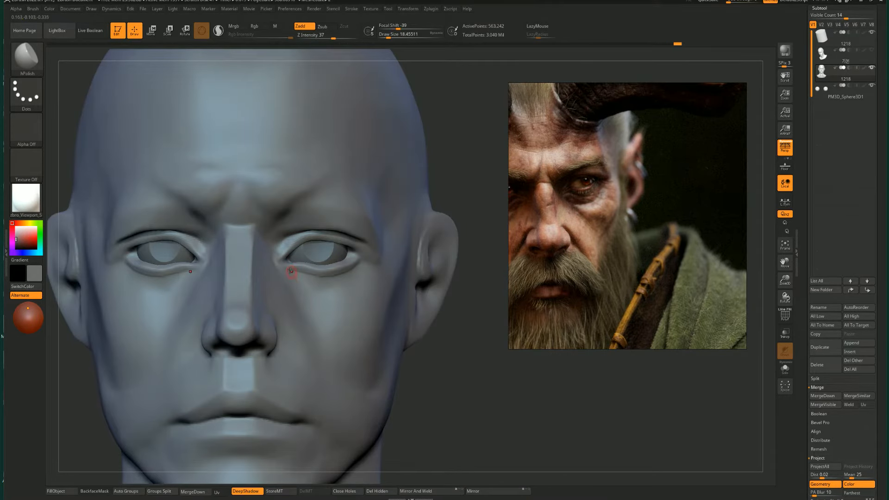
{"action": "mouse_move", "coordinate": [433, 234]}
{"action": "right_mouse_down", "text": "ctrl"}
{"action": "mouse_move", "coordinate": [389, 188]}
{"action": "mouse_move", "coordinate": [407, 209]}
{"action": "mouse_move", "coordinate": [398, 212]}
{"action": "mouse_move", "coordinate": [407, 209]}
{"action": "mouse_move", "coordinate": [433, 241]}
{"action": "right_mouse_up", "text": "ctrl"}
{"action": "key", "text": "s"}
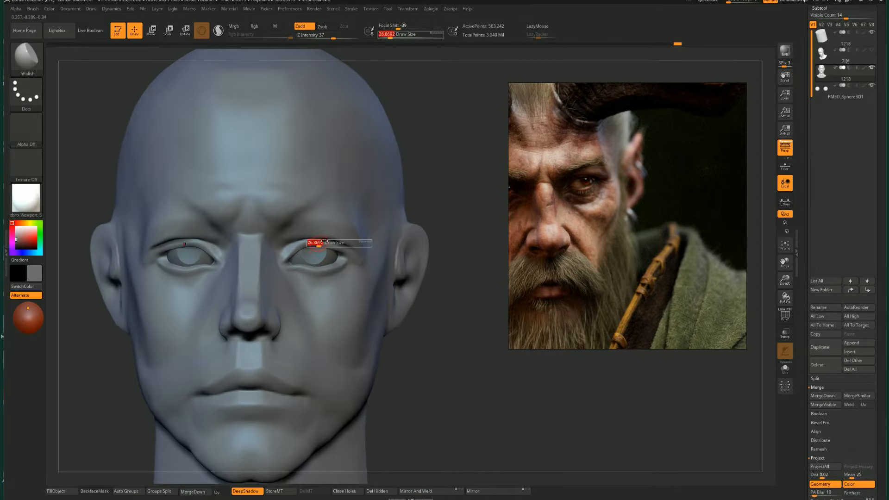
{"action": "mouse_move", "coordinate": [314, 244]}
{"action": "left_mouse_down"}
{"action": "mouse_move", "coordinate": [322, 244]}
{"action": "mouse_move", "coordinate": [278, 243]}
{"action": "mouse_move", "coordinate": [290, 214]}
{"action": "mouse_move", "coordinate": [288, 221]}
{"action": "mouse_move", "coordinate": [304, 213]}
{"action": "left_mouse_up"}
Step: Reshape the brow and upper eyelids with the Move brush at draw size about 145, and enlarge the brush to about 274
{"action": "key", "text": "b"}
{"action": "key", "text": "s"}
{"action": "key", "text": "t"}
{"action": "key", "text": "b"}
{"action": "key", "text": "m"}
{"action": "key", "text": "v"}
{"action": "key", "text": "s"}
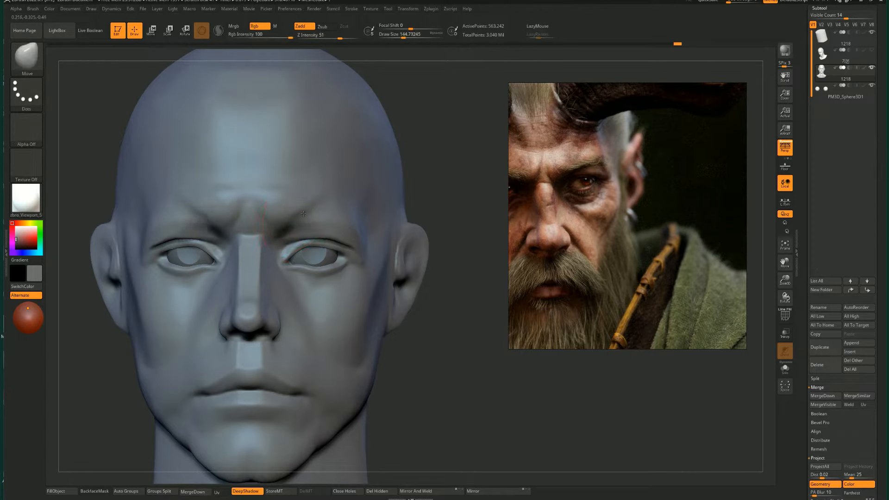
{"action": "key", "text": "s"}
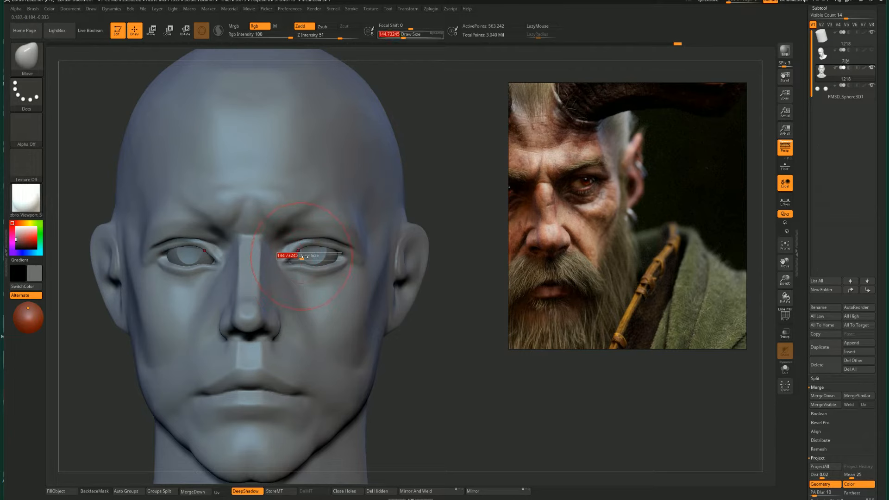
{"action": "key", "text": "s"}
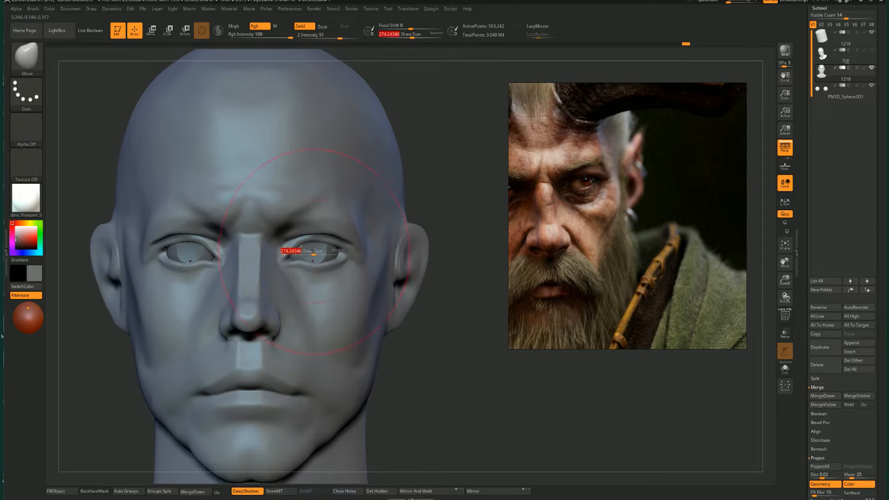